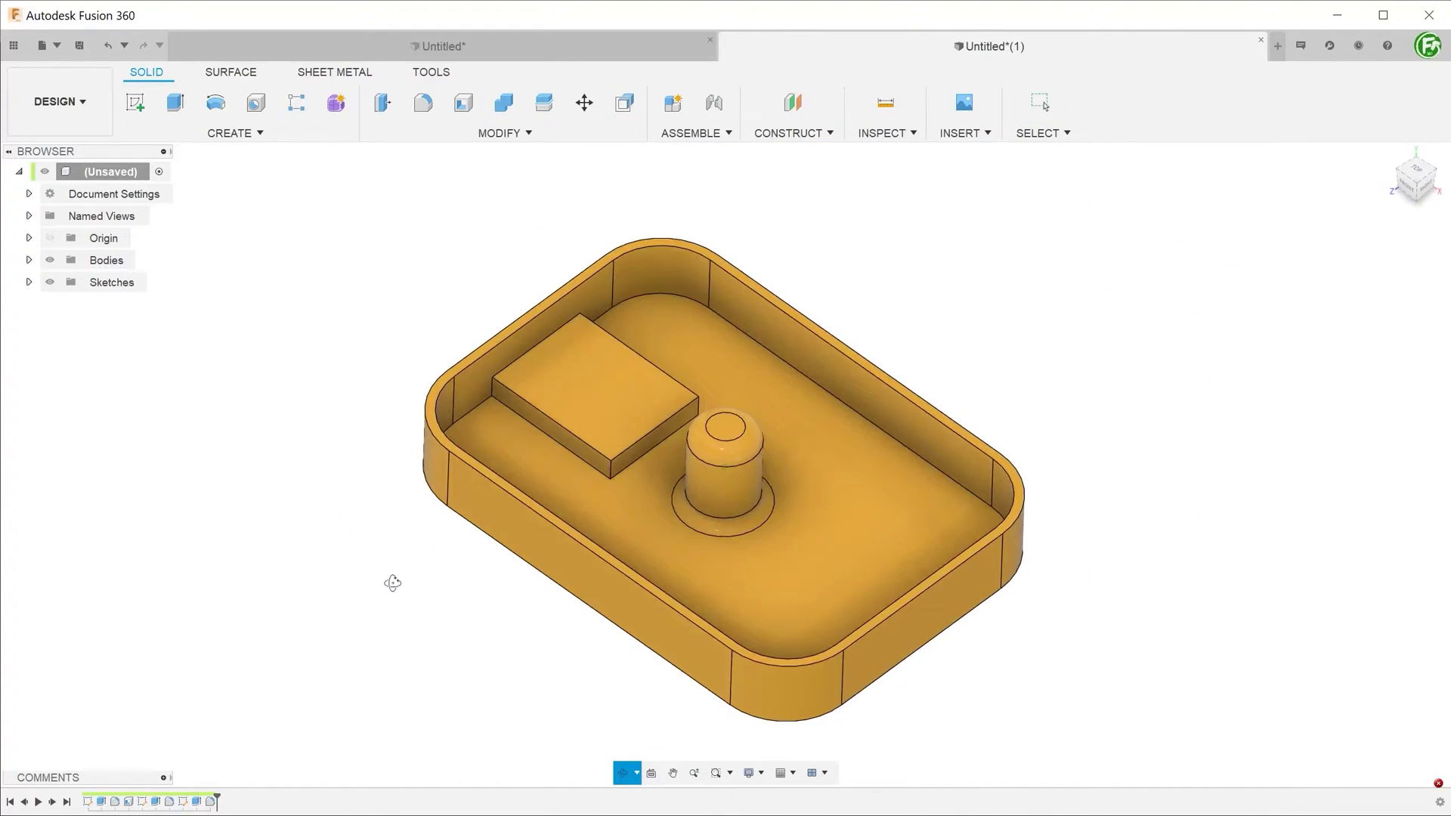
Extrude the selected profile by a distance of -40
click(869, 135)
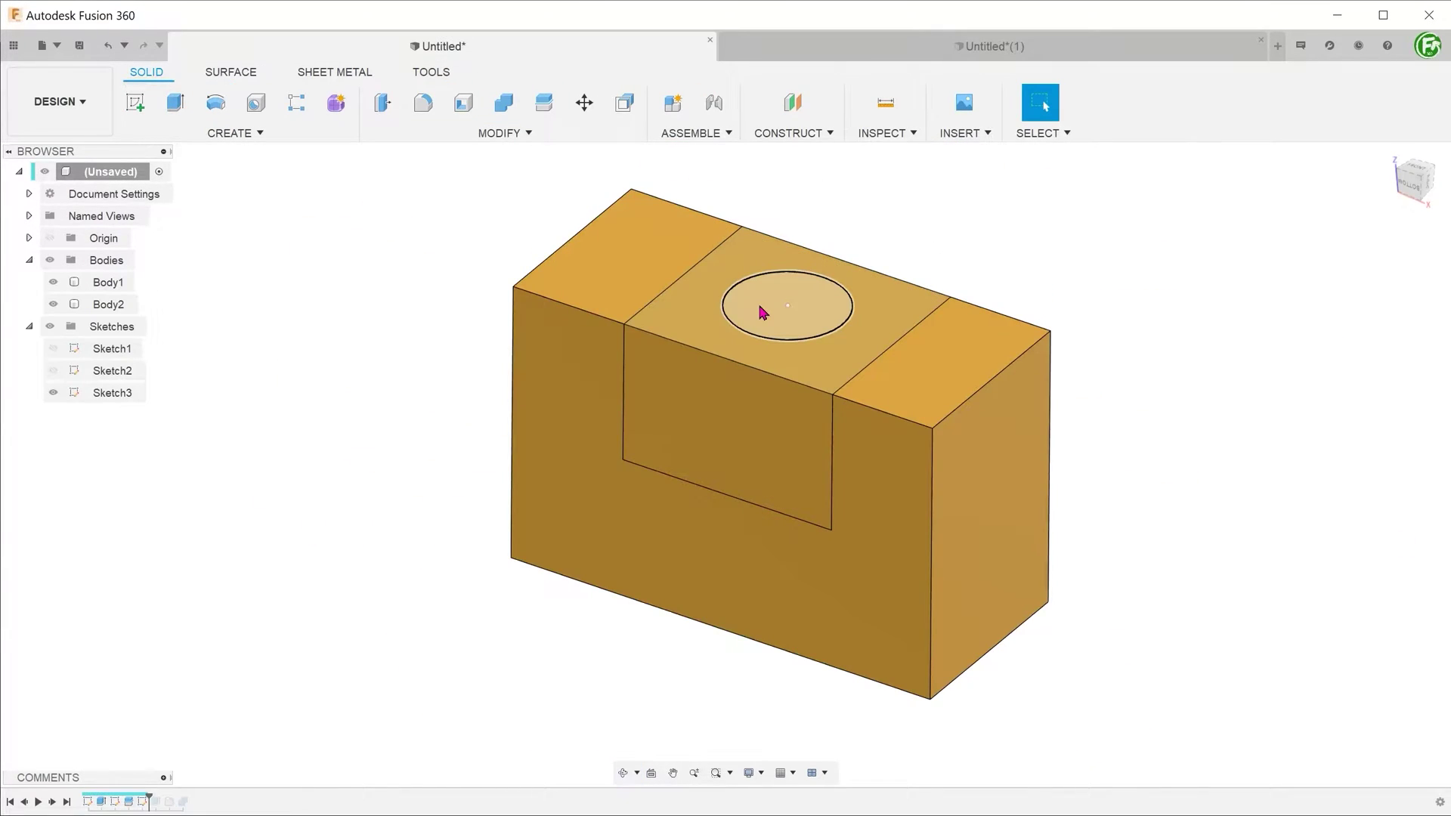
click(762, 311)
text(e-40)
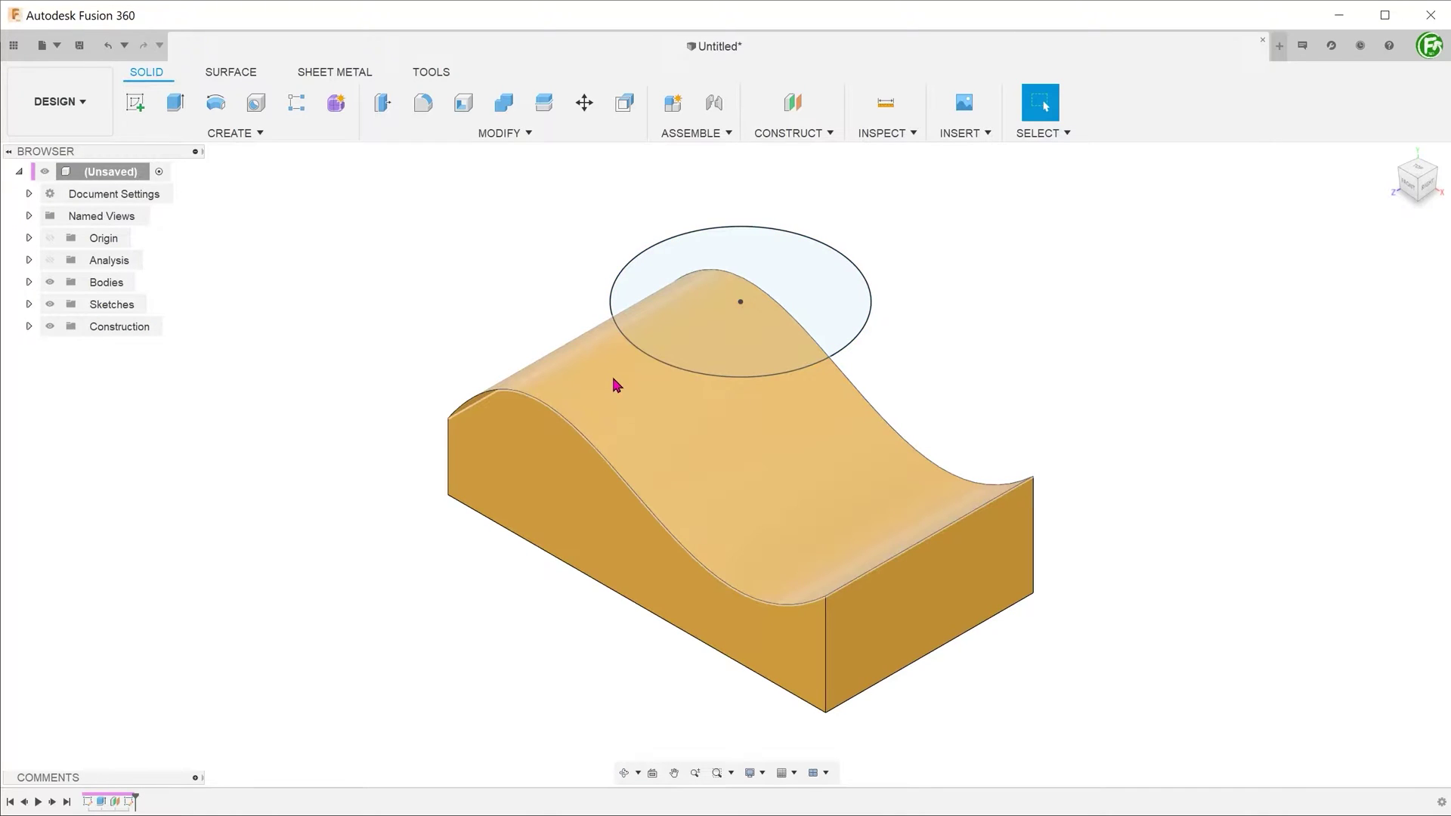
Split the wavy block's curved top face with the sketched circle and list the bodies in the design
click(505, 133)
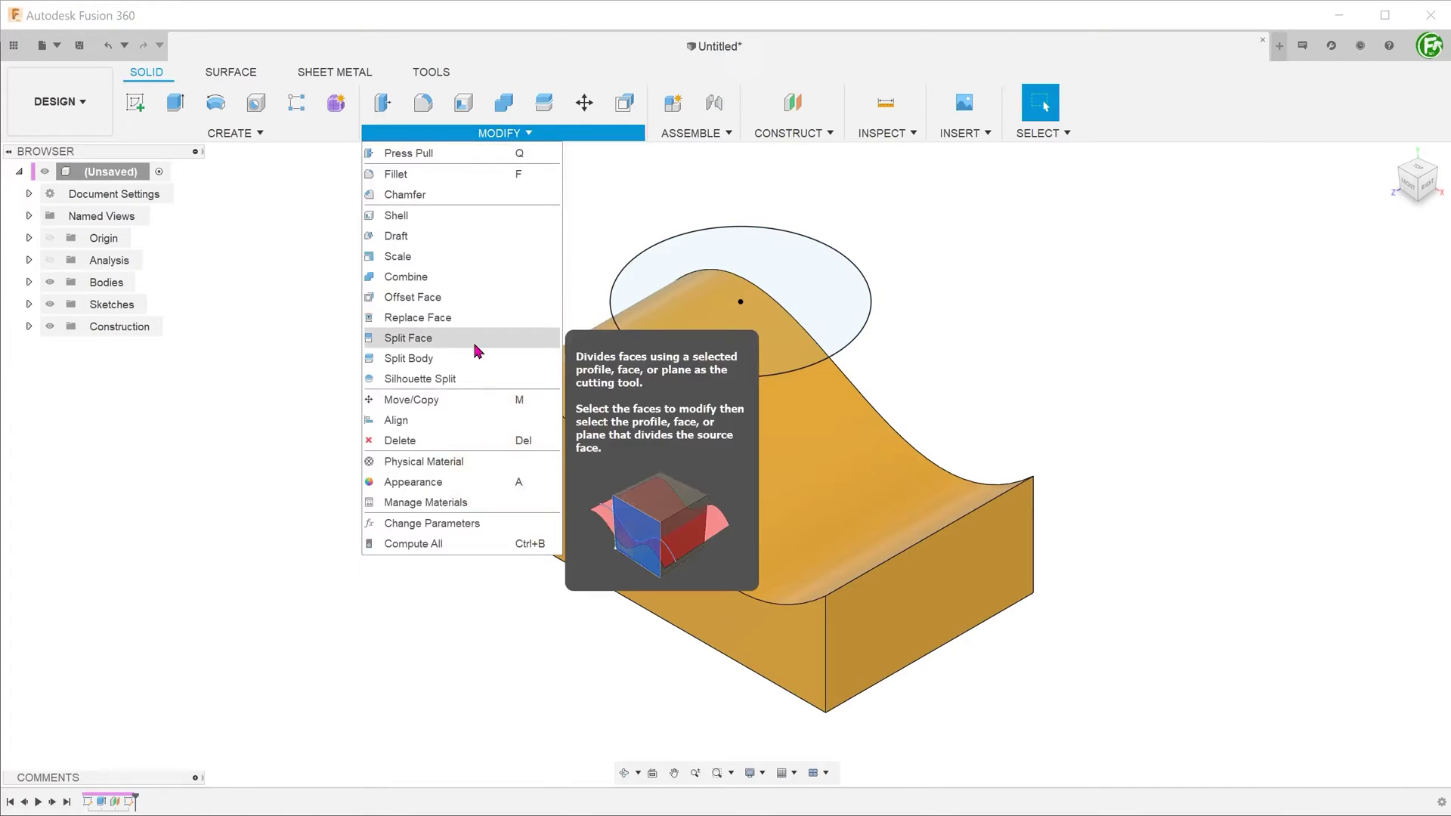
click(474, 345)
click(882, 484)
click(1271, 278)
click(829, 357)
click(1370, 371)
click(28, 282)
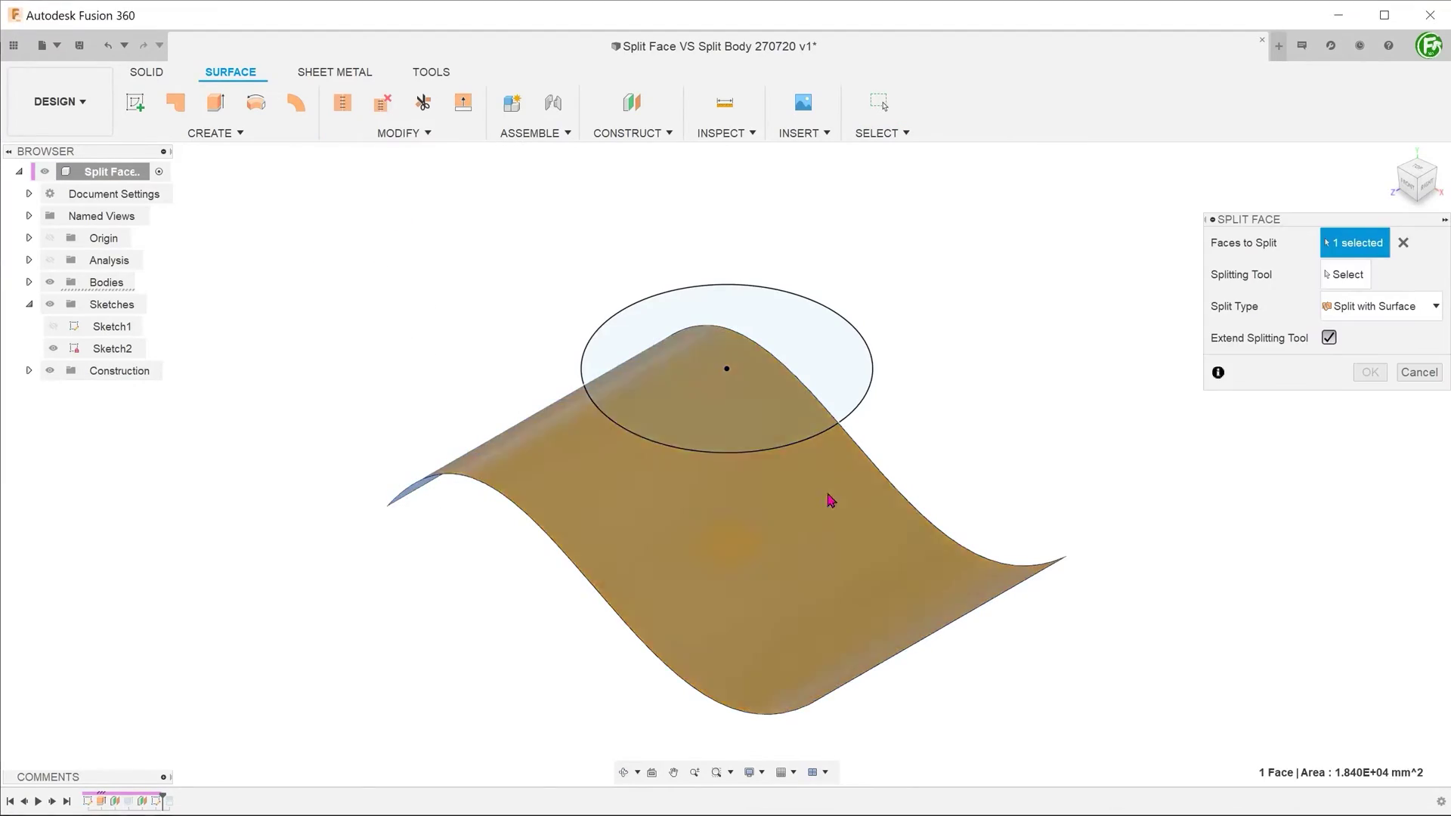
key(Escape)
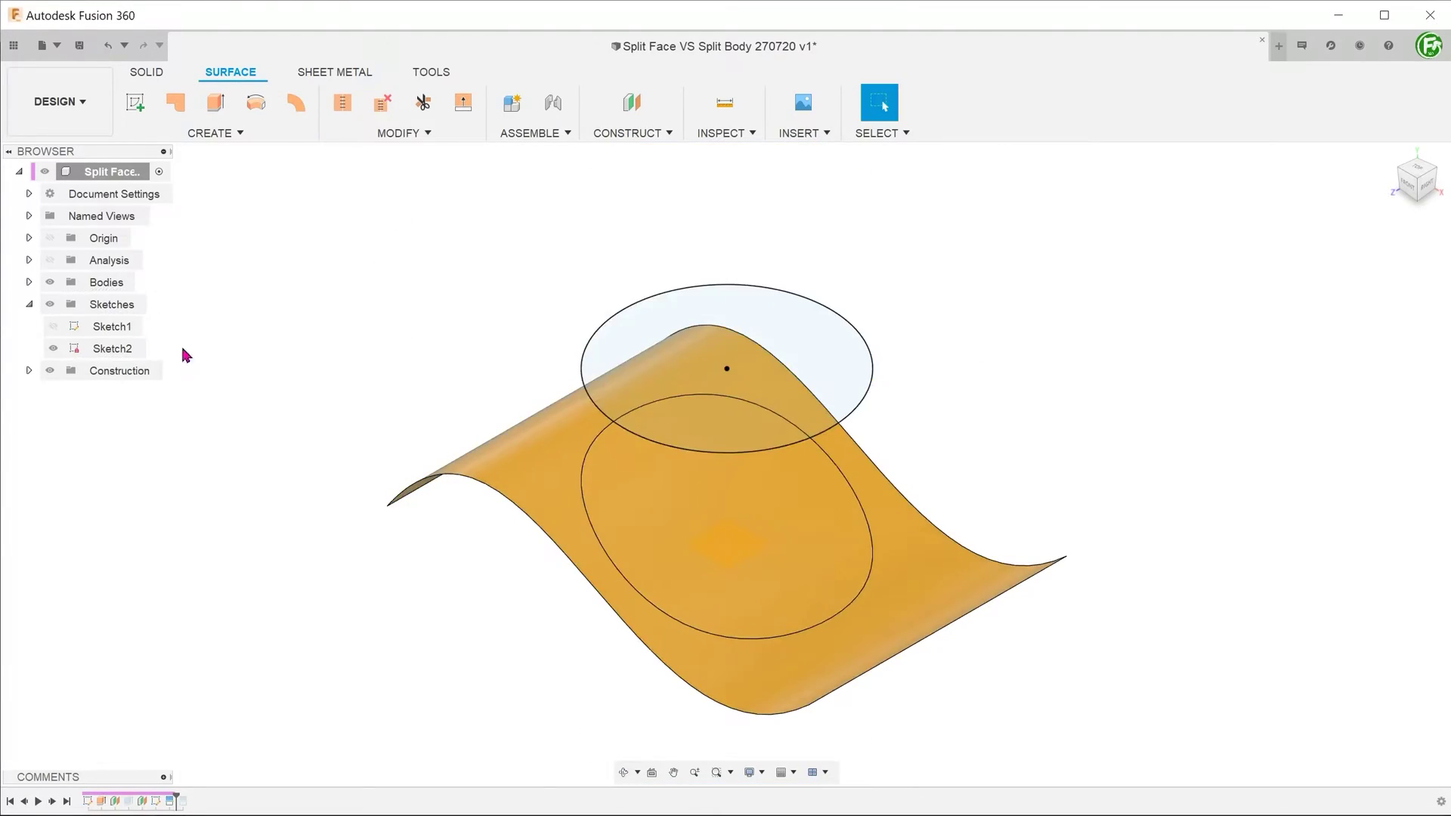
Examine the split surface's body list and inspect the zebra-striped block from another angle
click(29, 282)
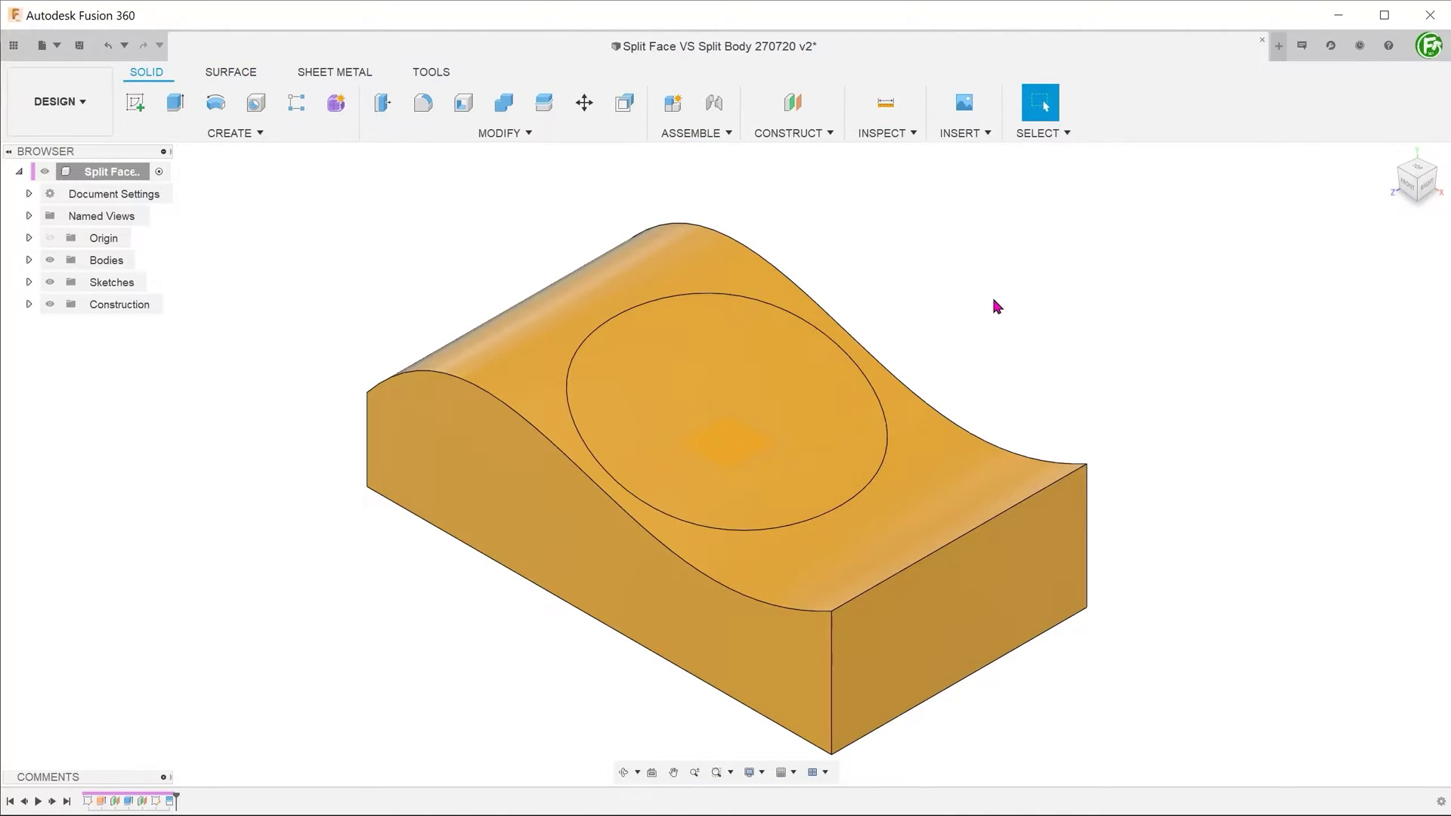
click(991, 294)
shift+middle_drag(991, 295, 420, 489)
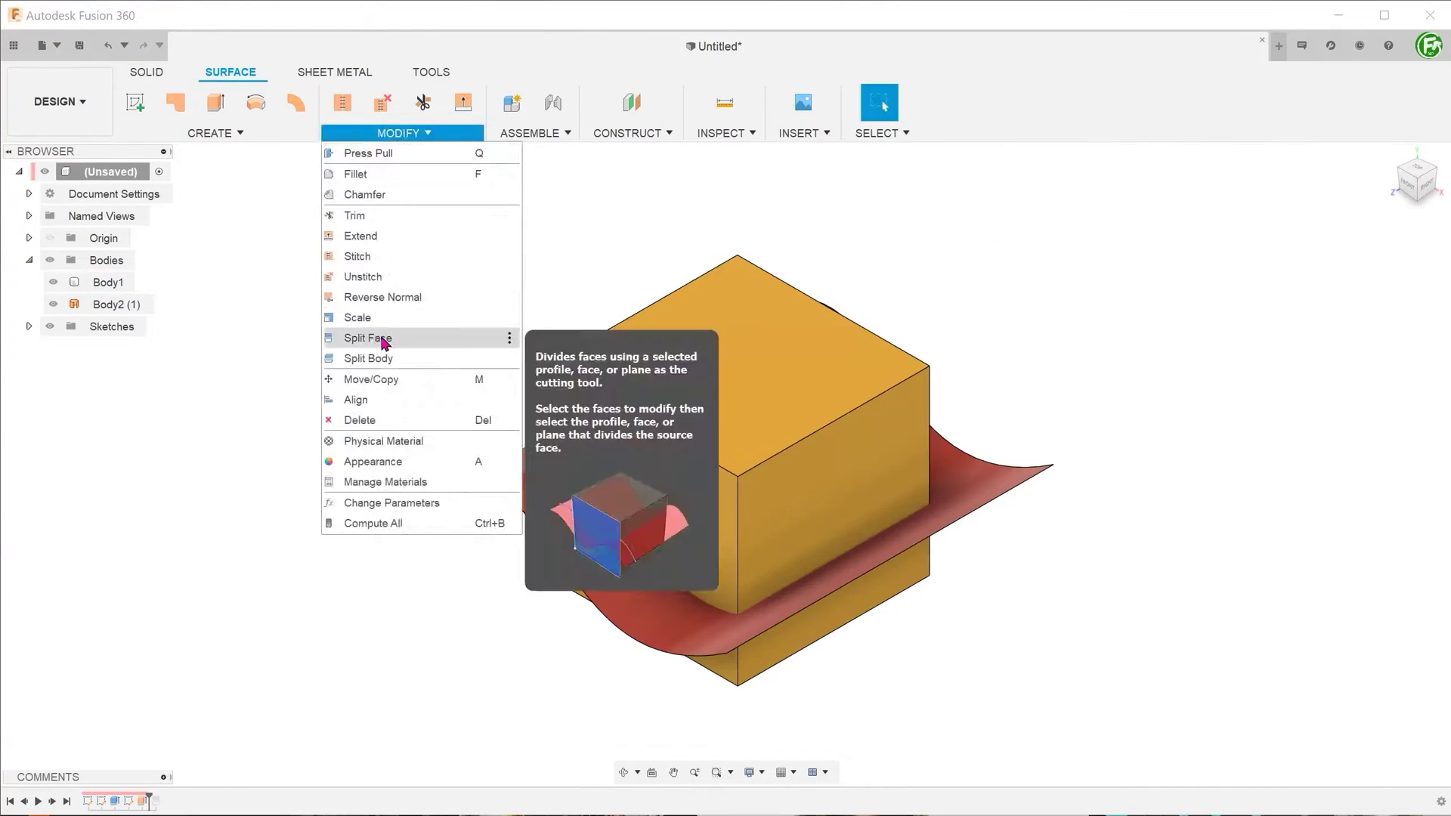
click(53, 282)
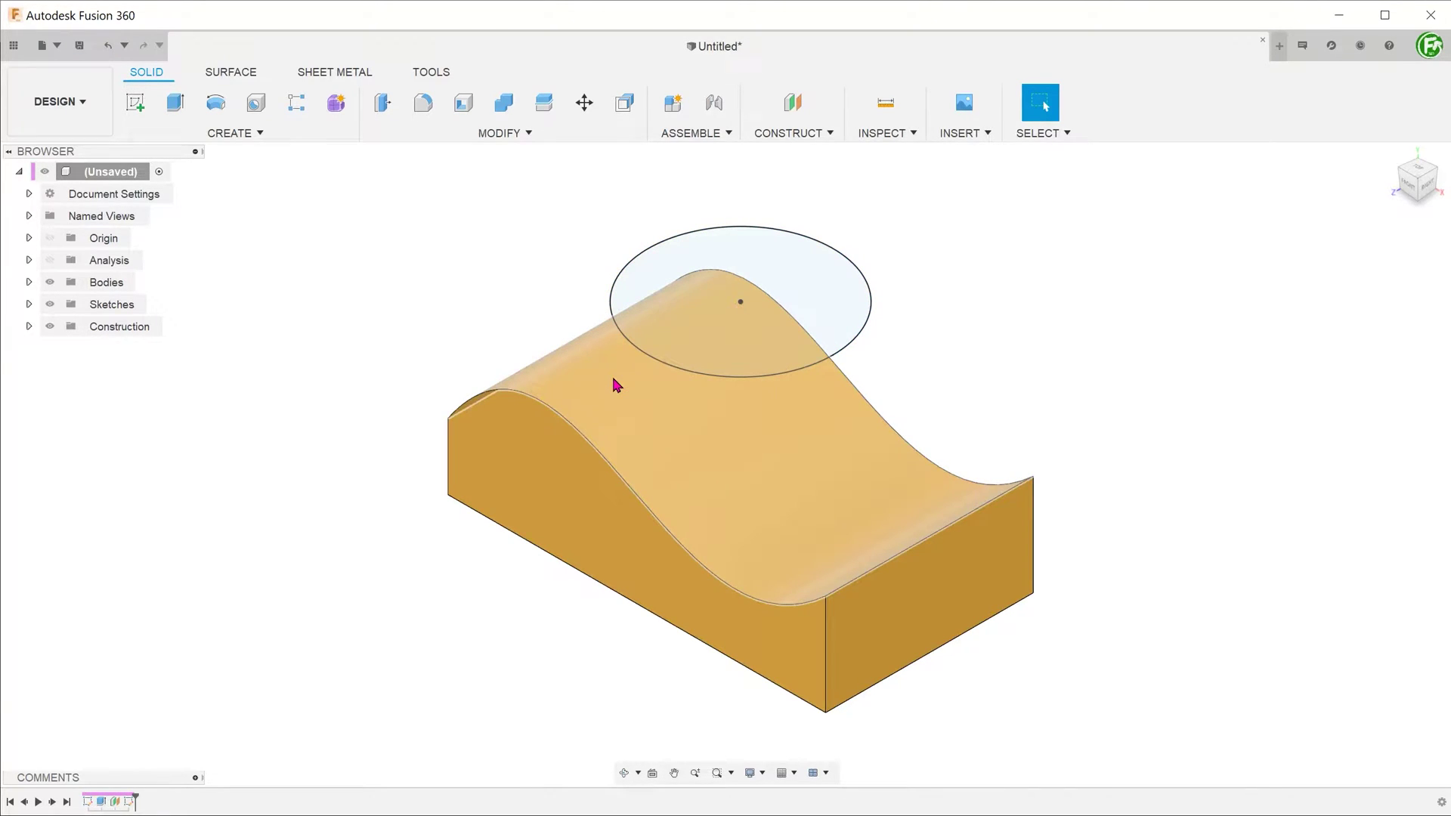
Split the solid block's curved top face, using the sketched circle as splitting tool and Split with Surface as split type
click(520, 134)
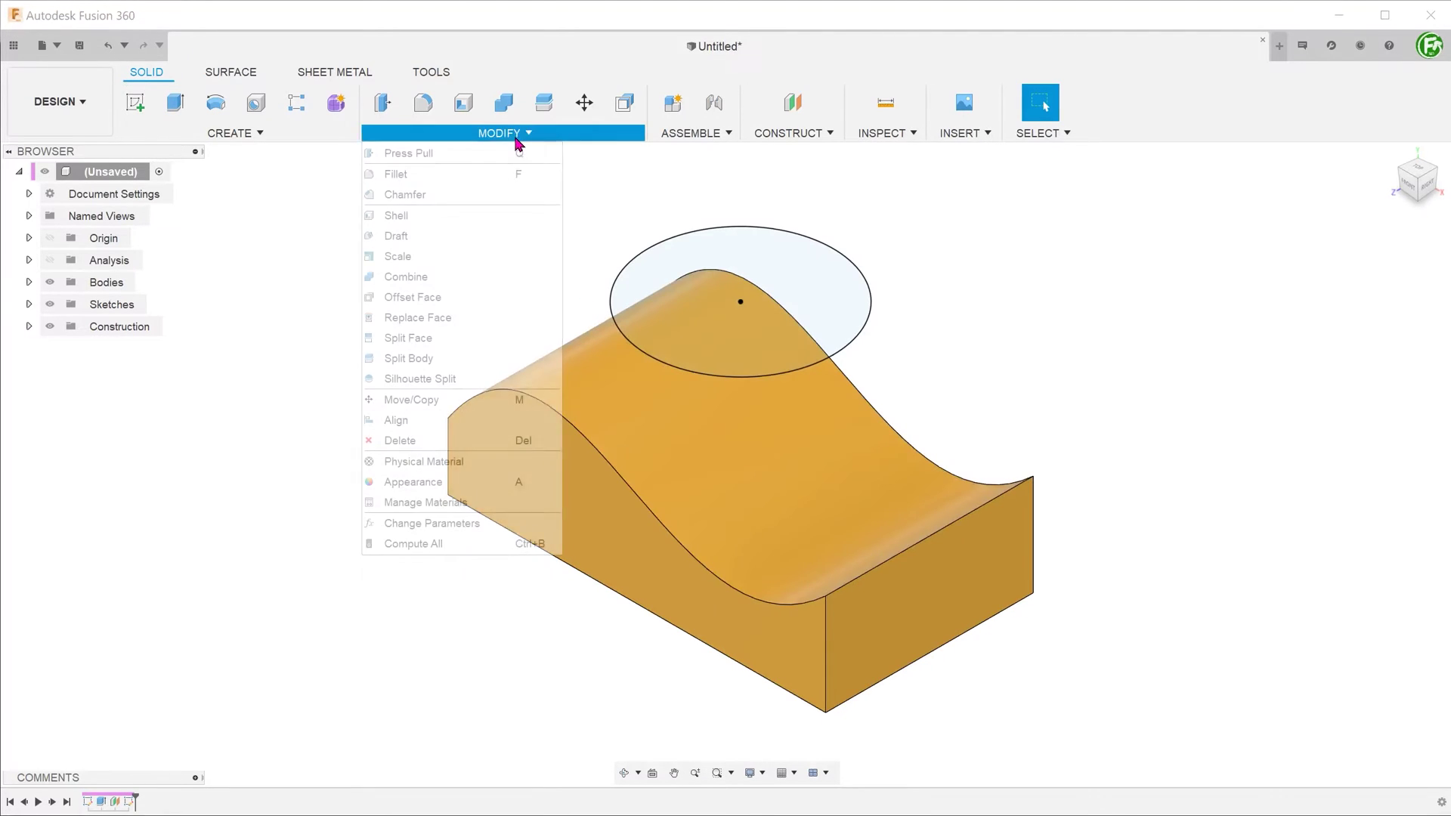
click(476, 347)
click(886, 488)
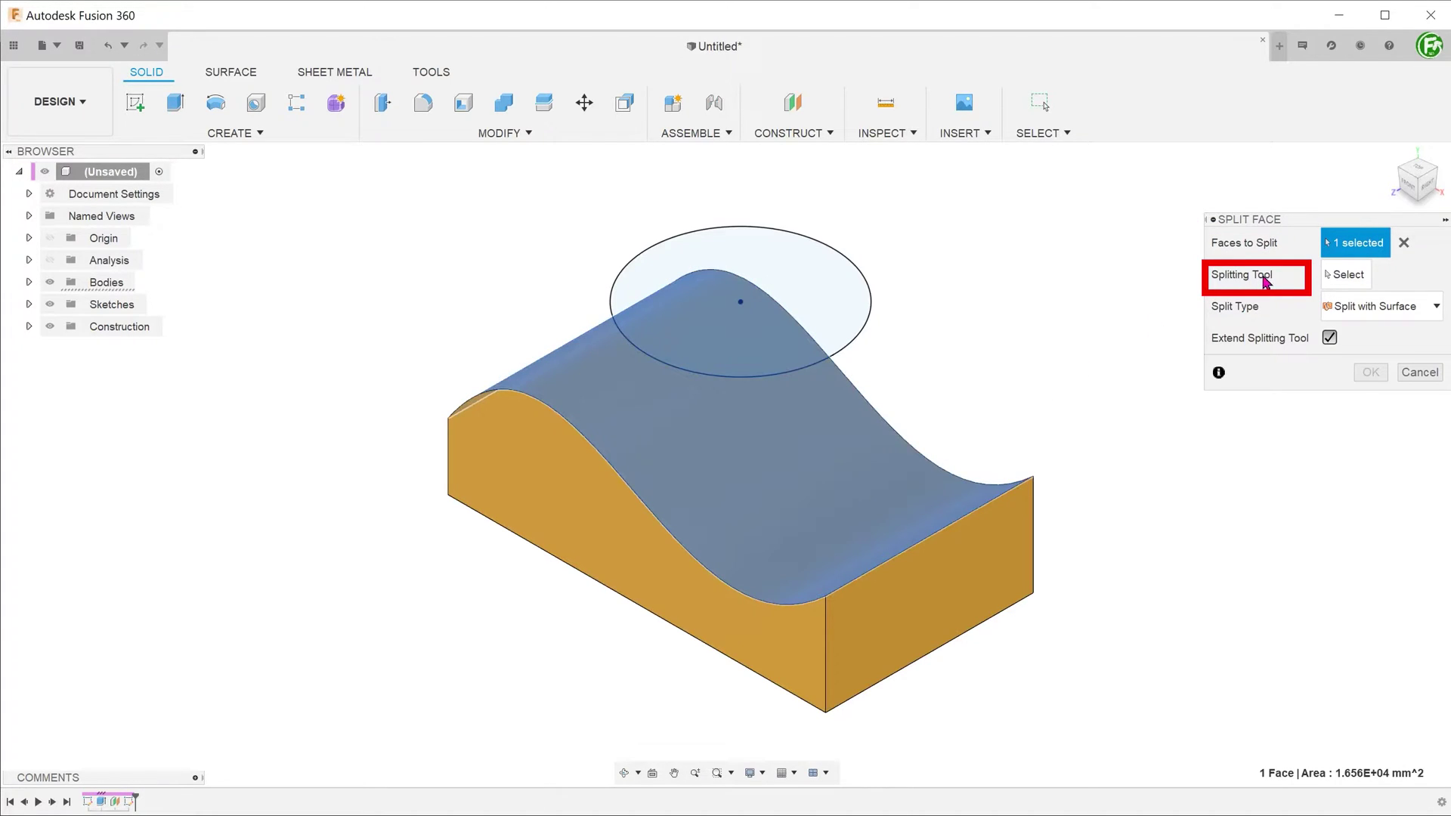
click(1347, 276)
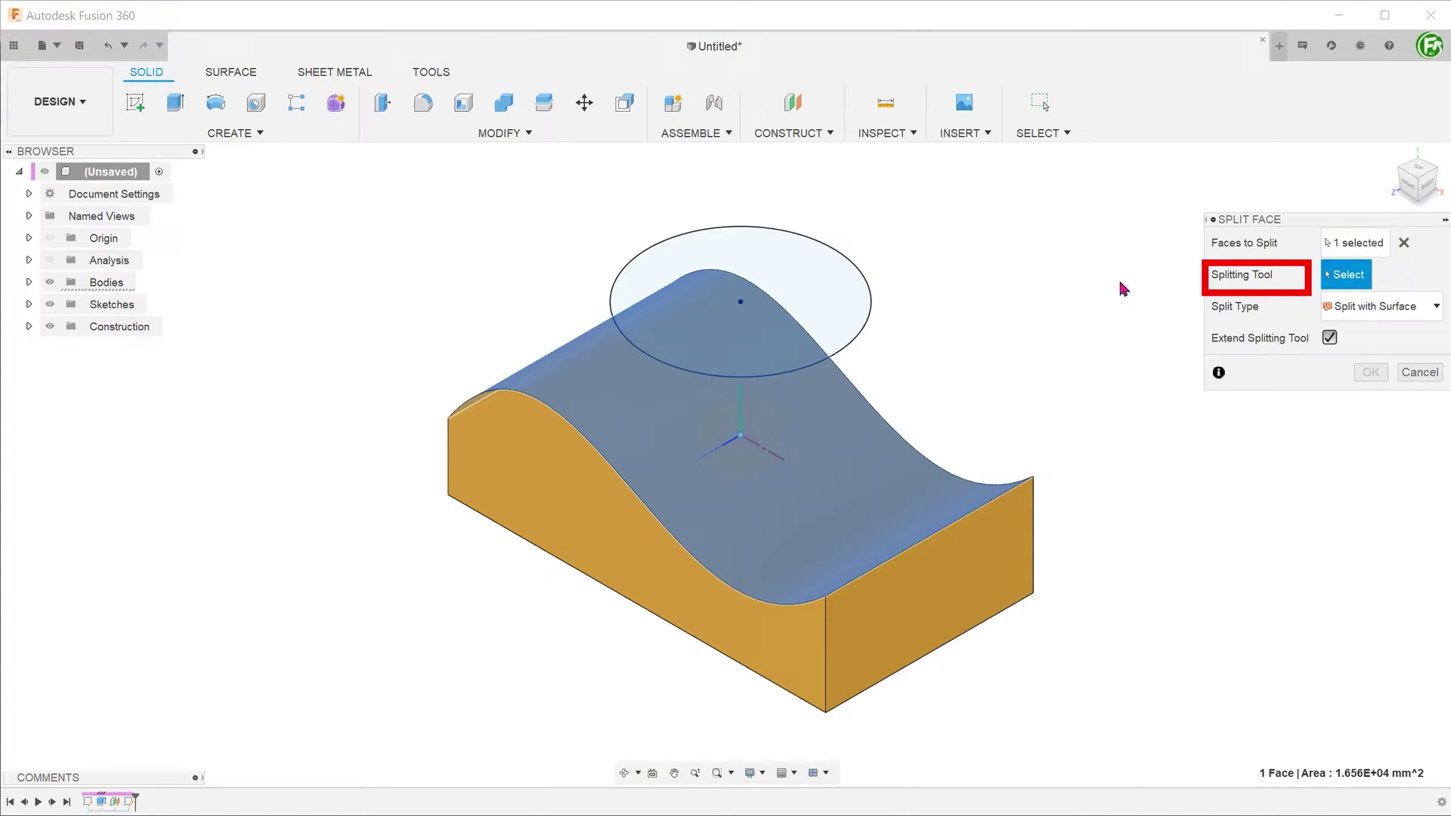
click(867, 327)
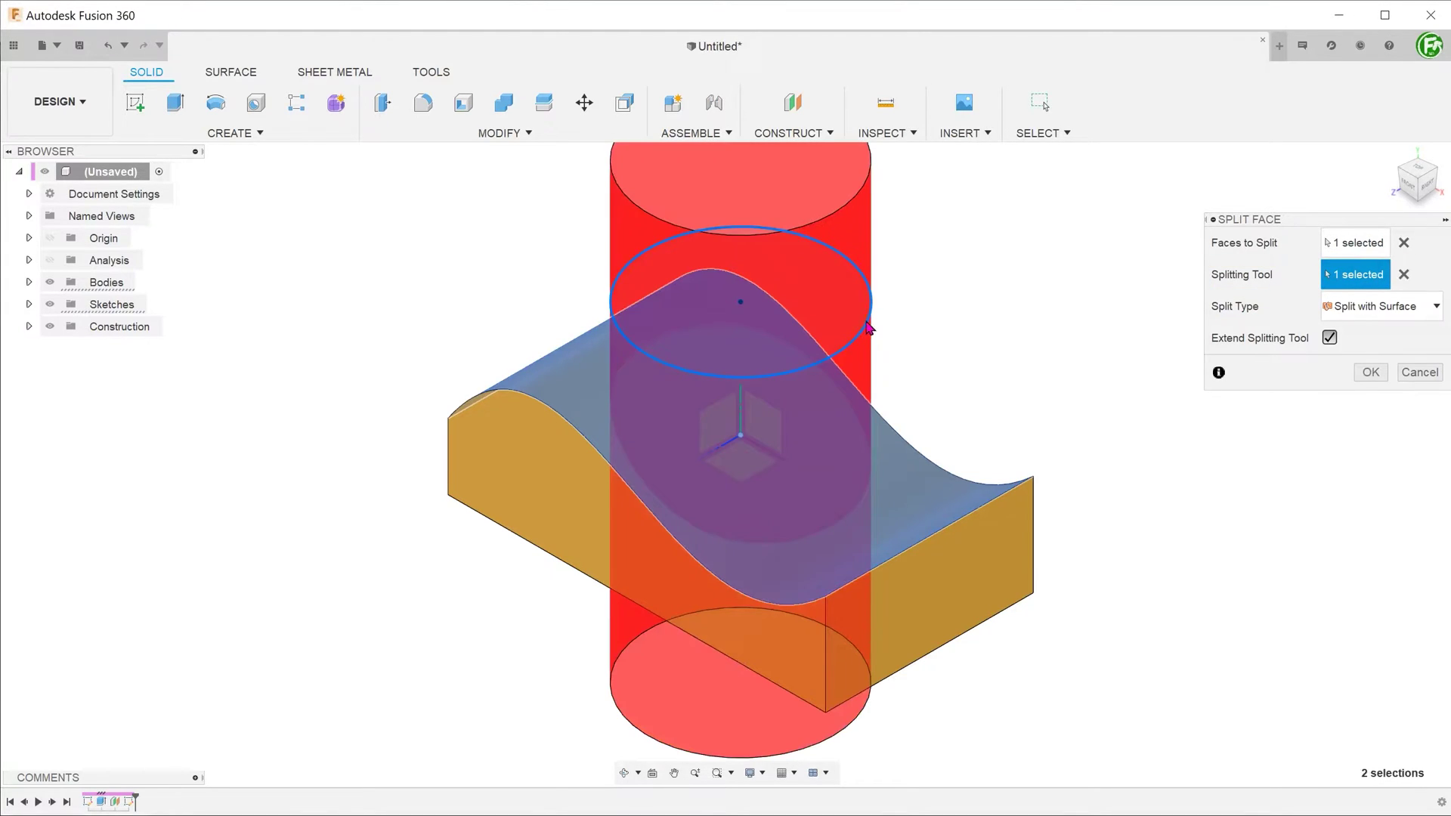
click(1371, 372)
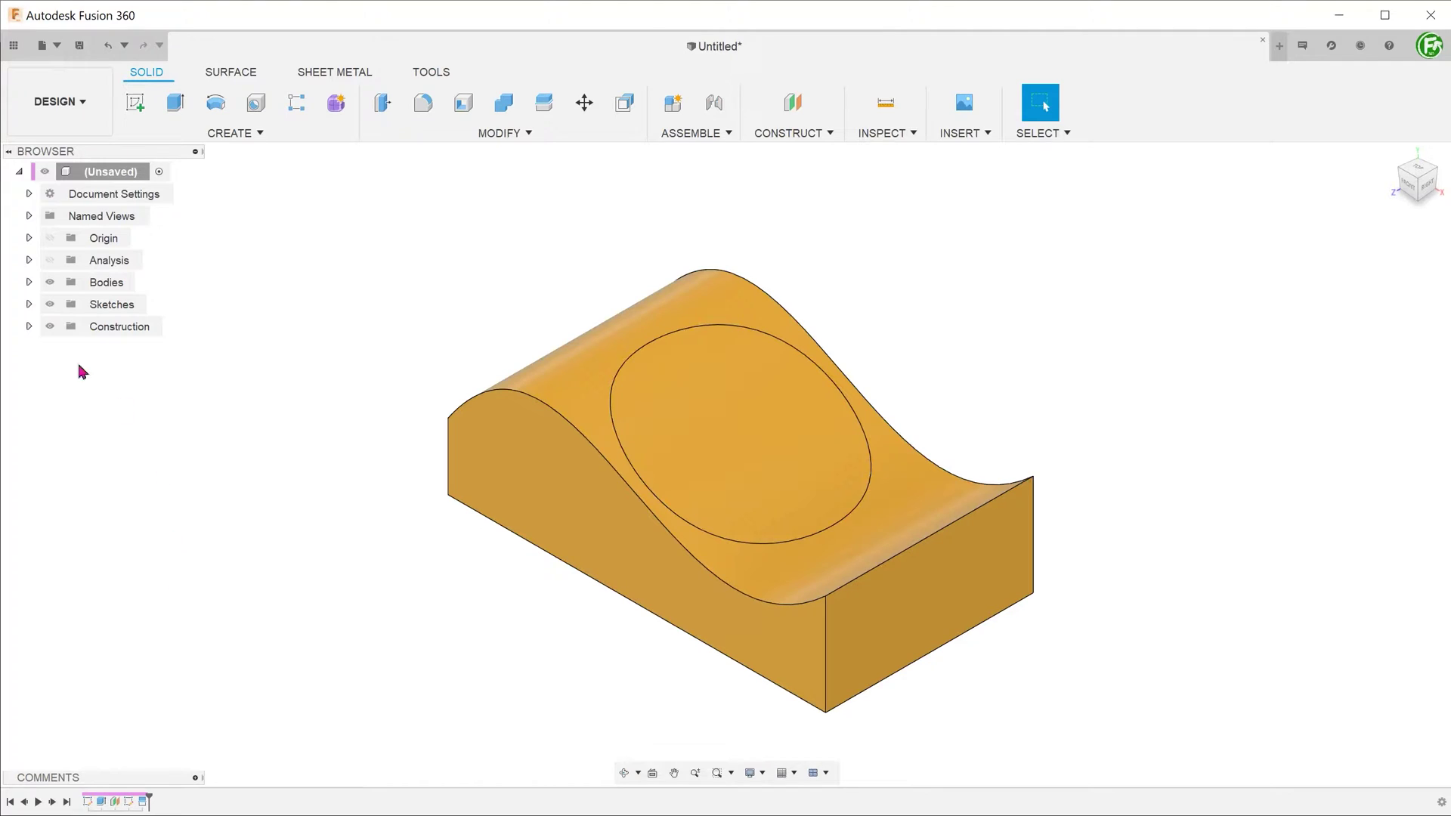
Highlight Body1 in the list of bodies and show the section analysis to examine the solid's interior
click(30, 283)
click(106, 306)
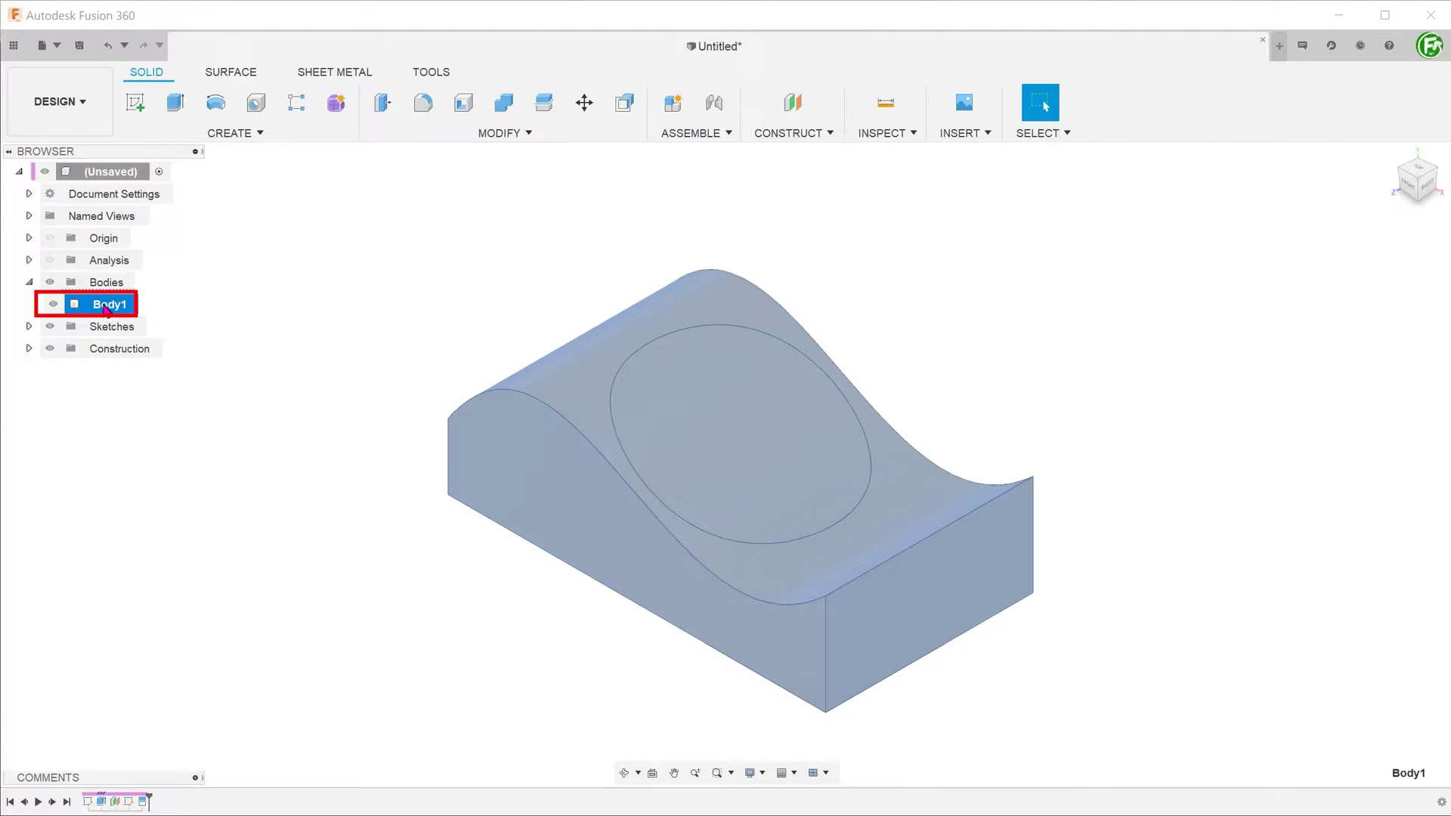
click(333, 346)
click(50, 260)
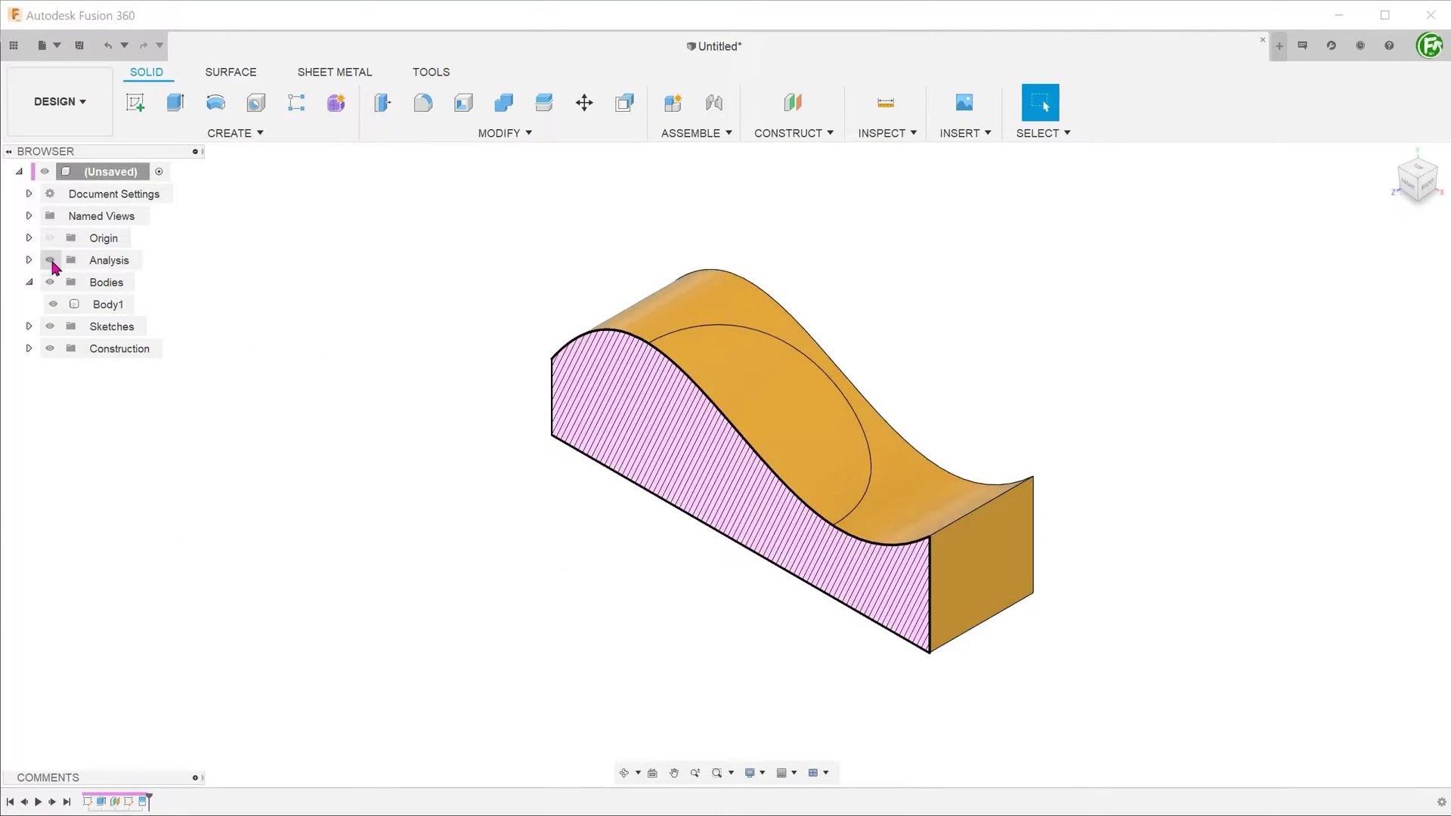
scroll(761, 484, up, 4)
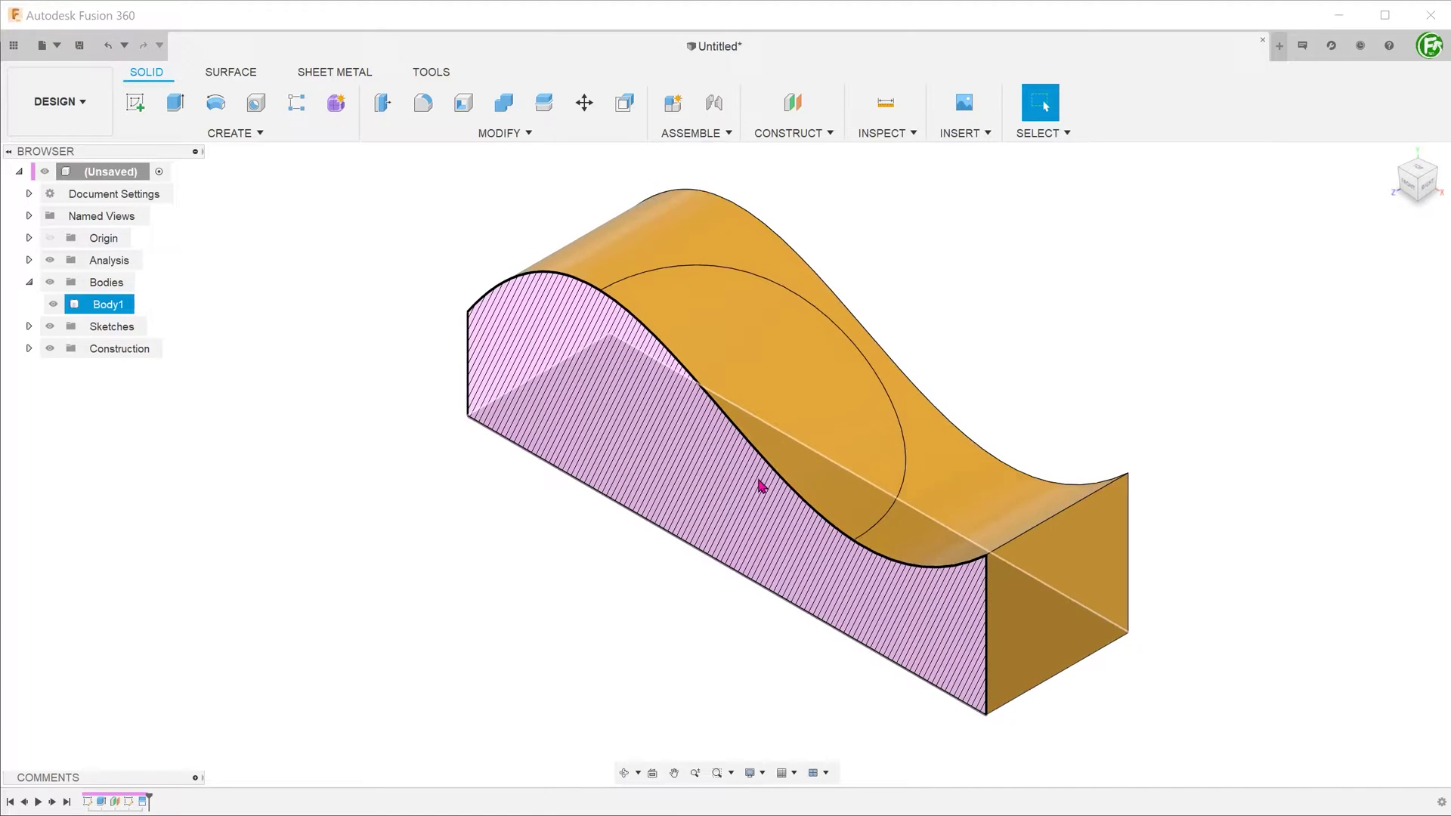
shift+middle_drag(393, 535, 529, 484)
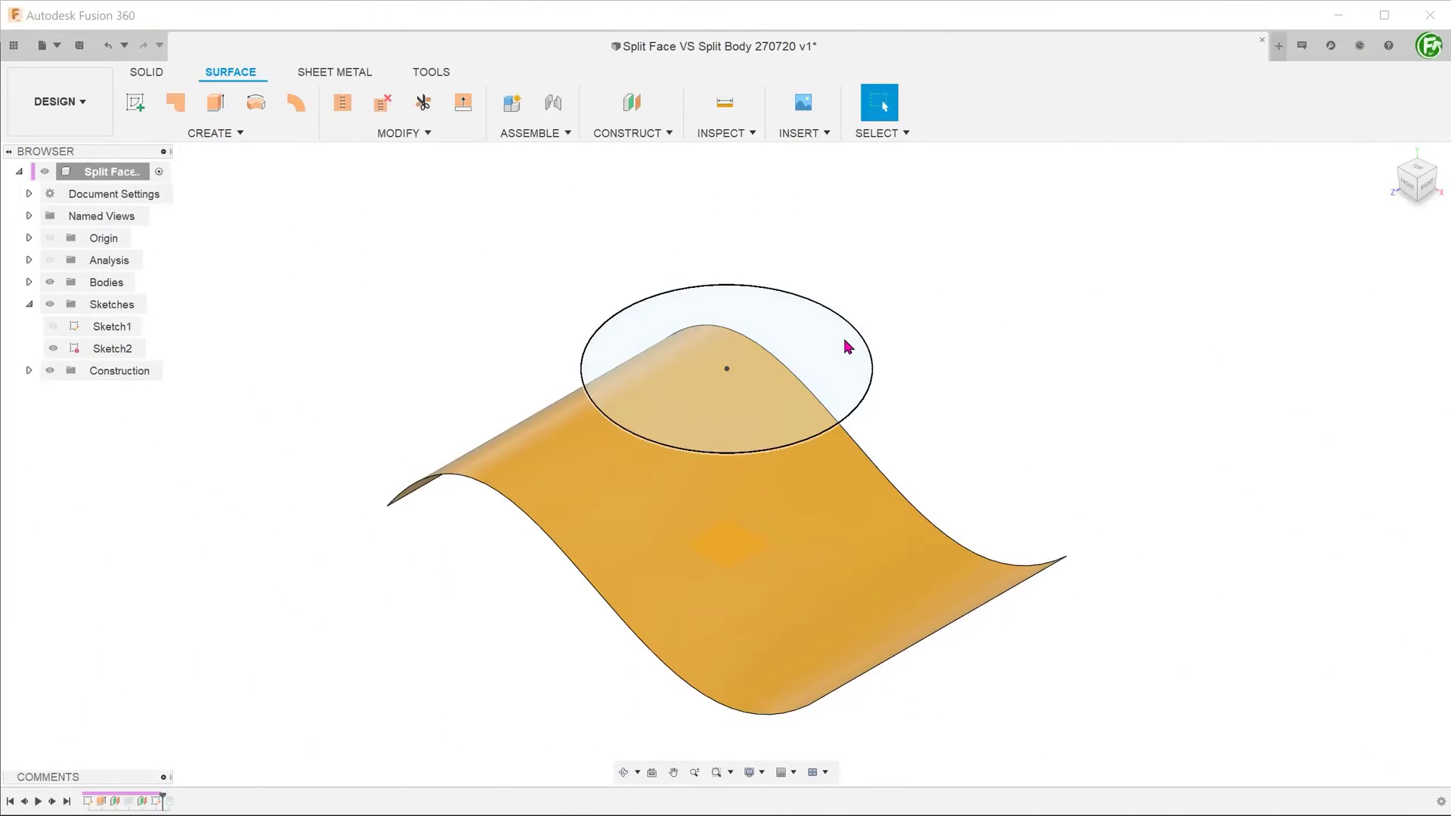
Split the face of the wavy surface body with the Sketch2 circle, using Split with Surface
click(410, 133)
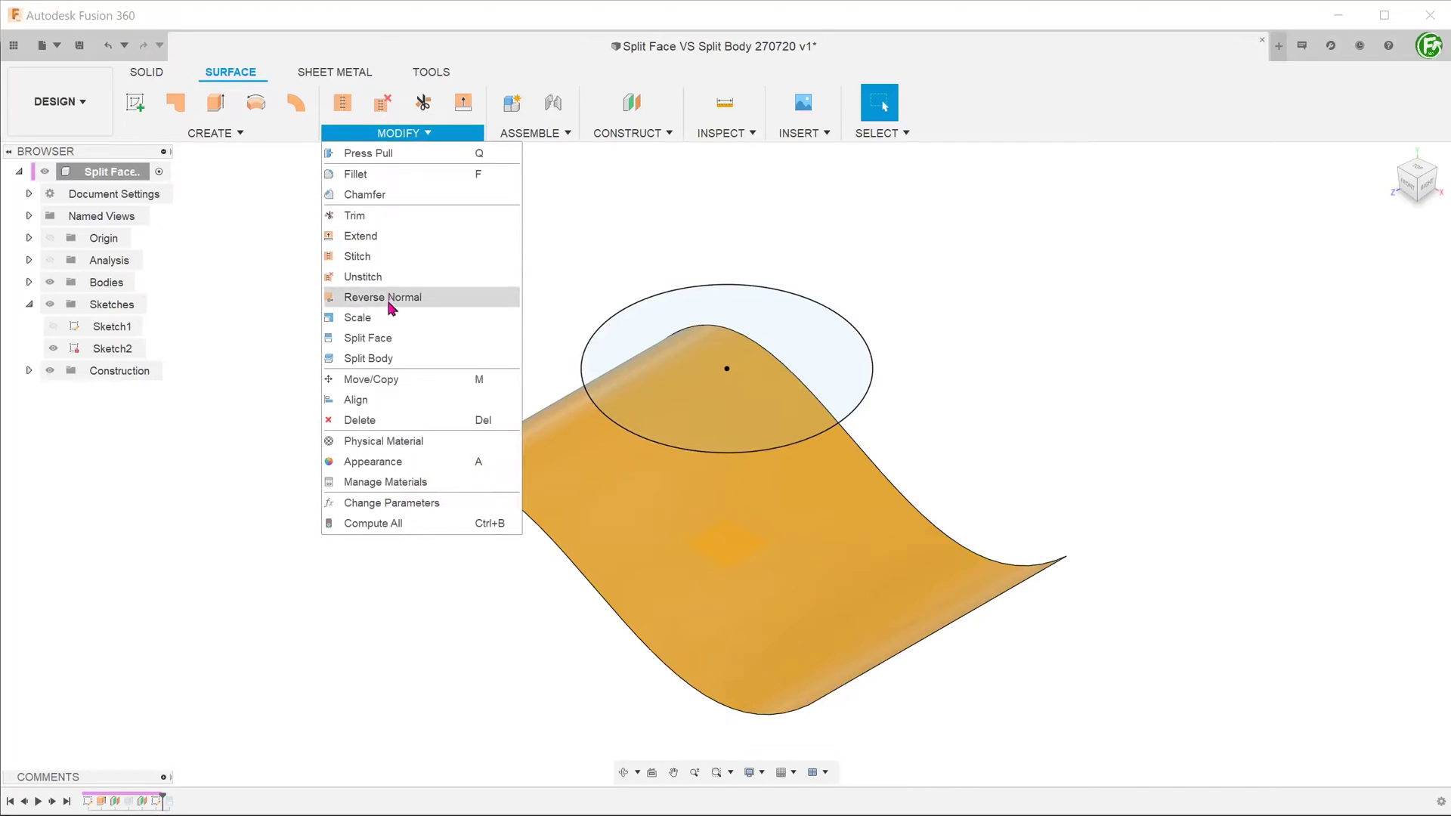
click(399, 334)
click(703, 483)
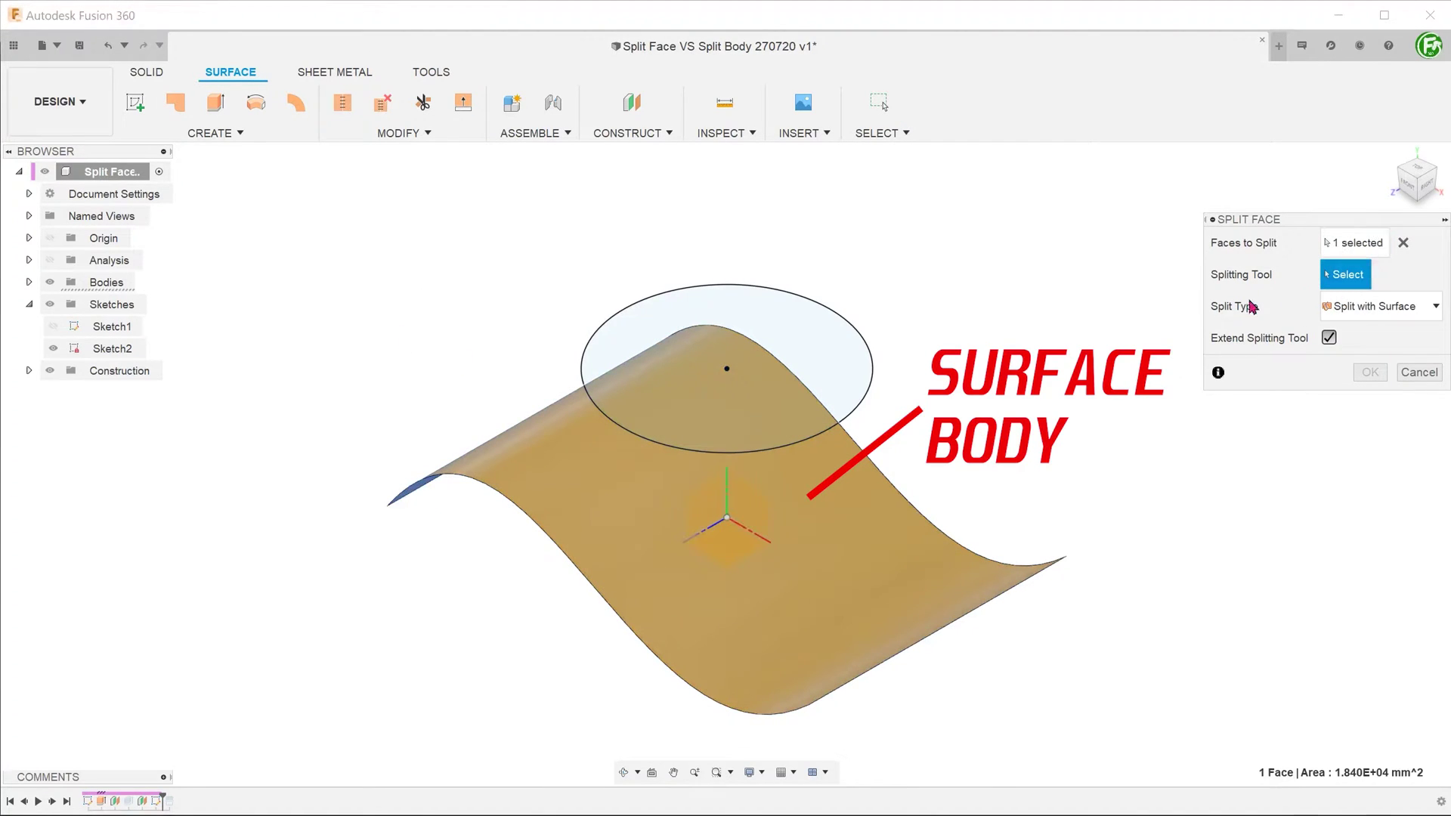
click(871, 401)
click(1370, 372)
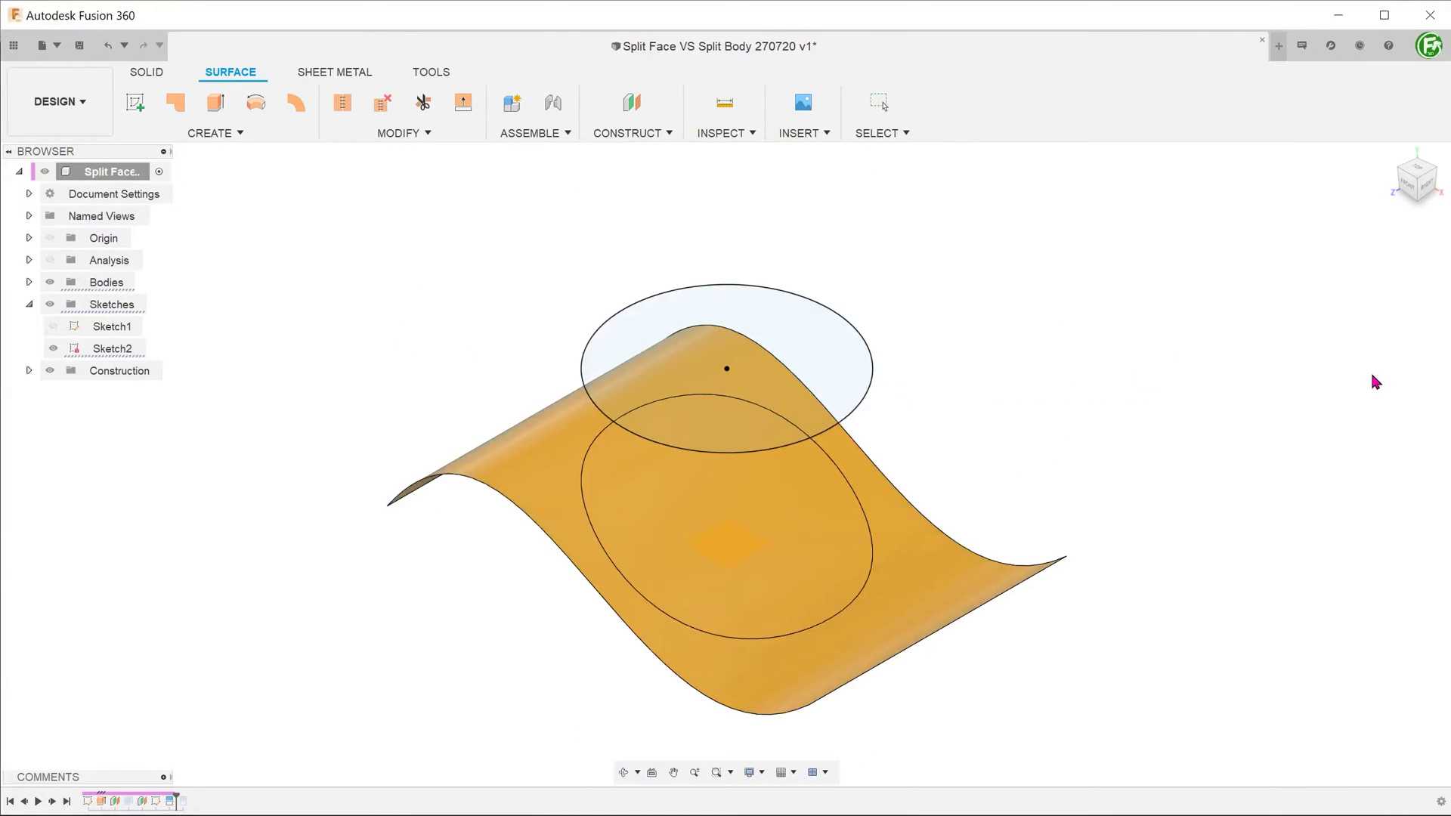
Hide Sketch2 and list the bodies of the split surface design
click(55, 350)
click(54, 348)
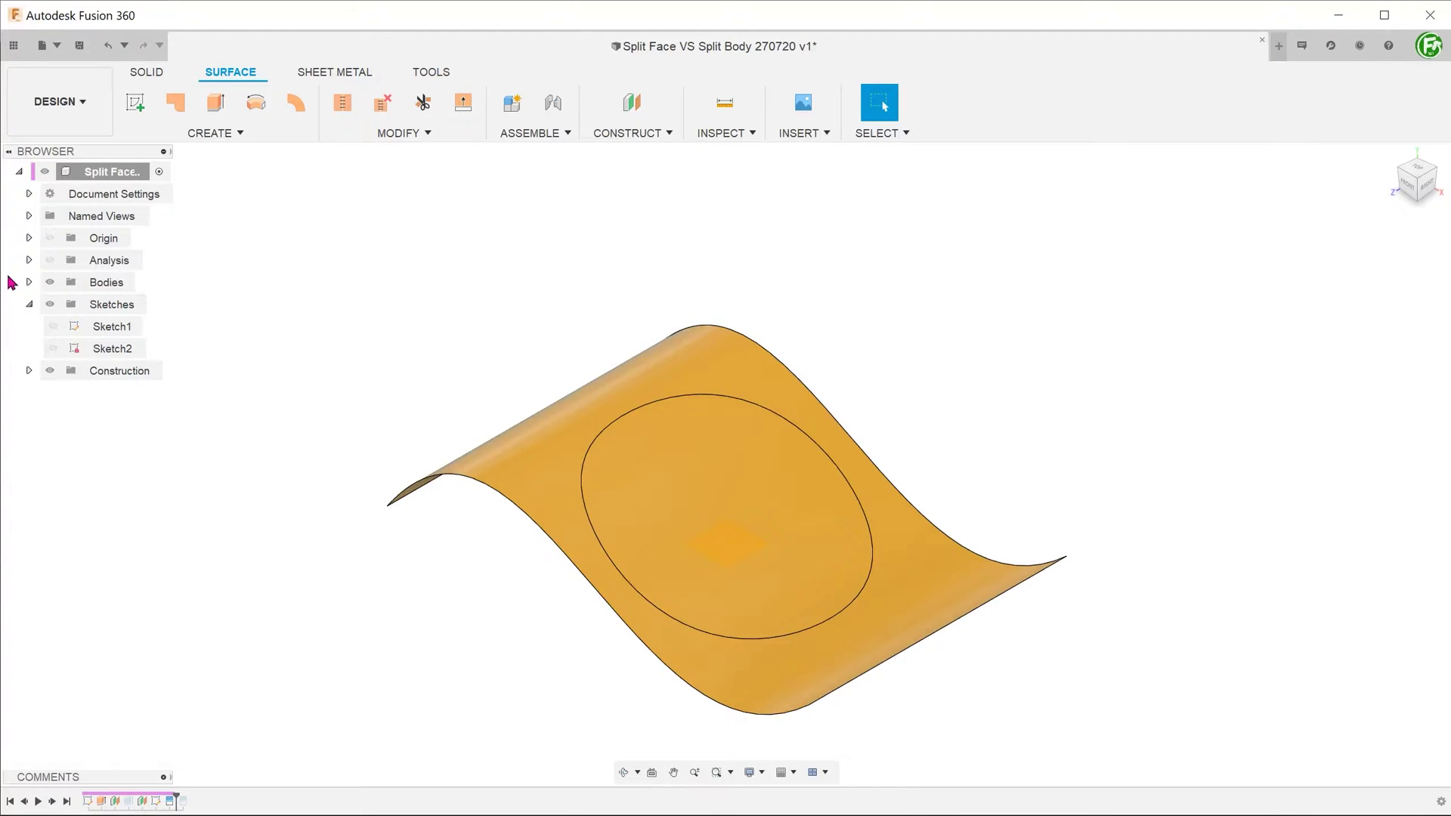
click(29, 281)
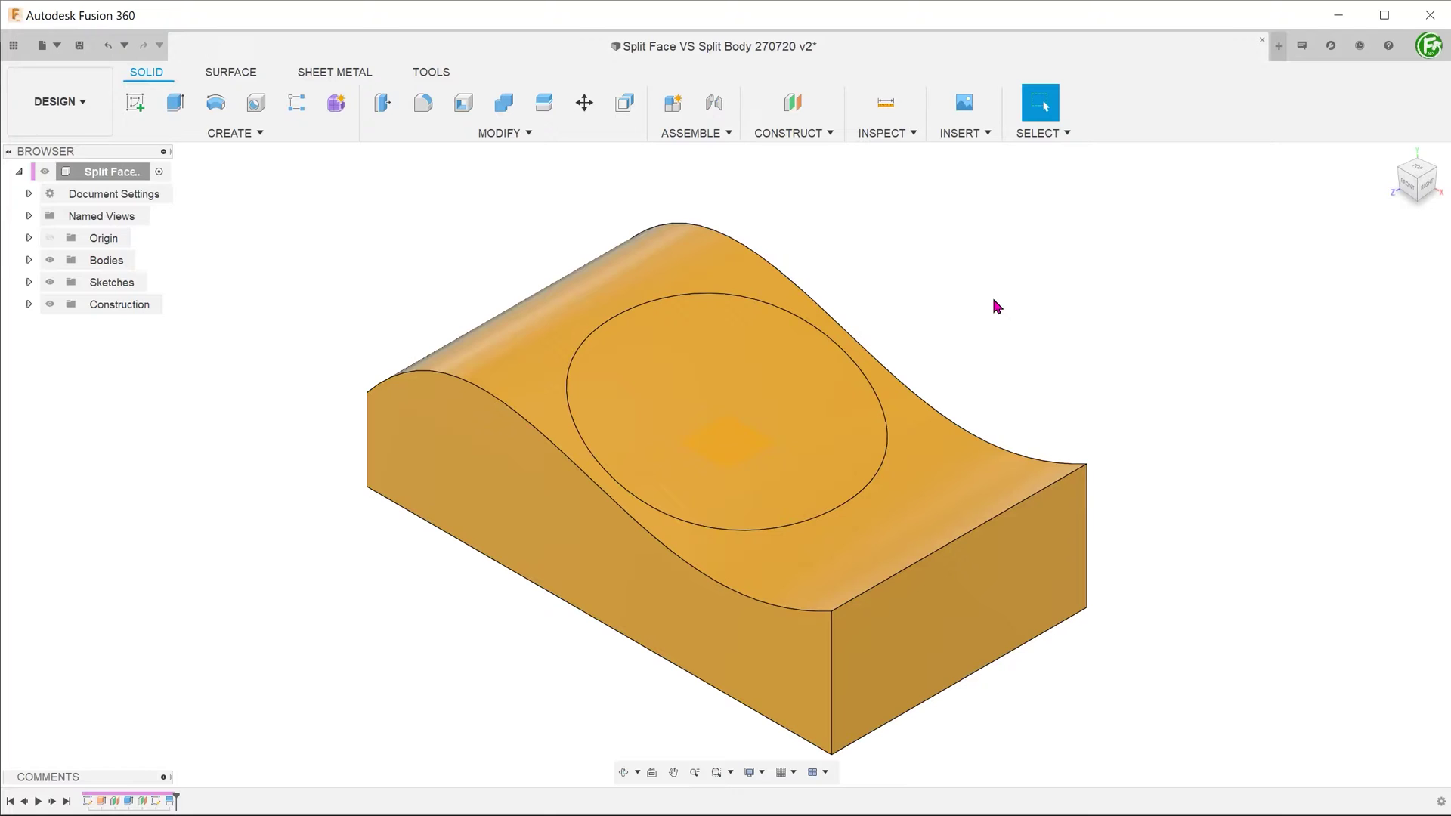
Run a Zebra Analysis on the wavy block with 33 vertical repeats and examine the stripes from several angles
click(906, 133)
click(900, 219)
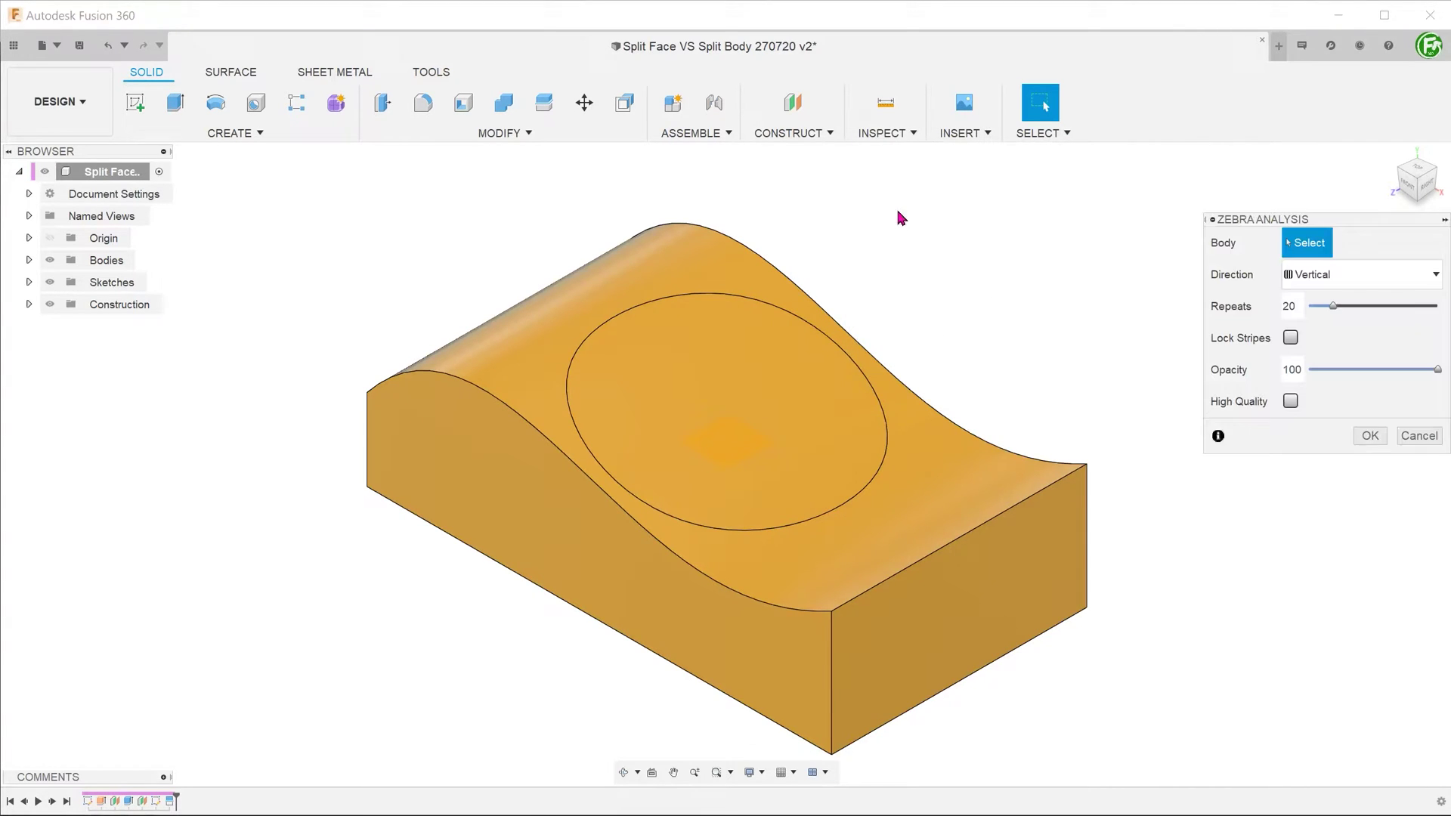
click(716, 362)
drag(1332, 308, 1351, 309)
shift+middle_drag(362, 287, 1017, 476)
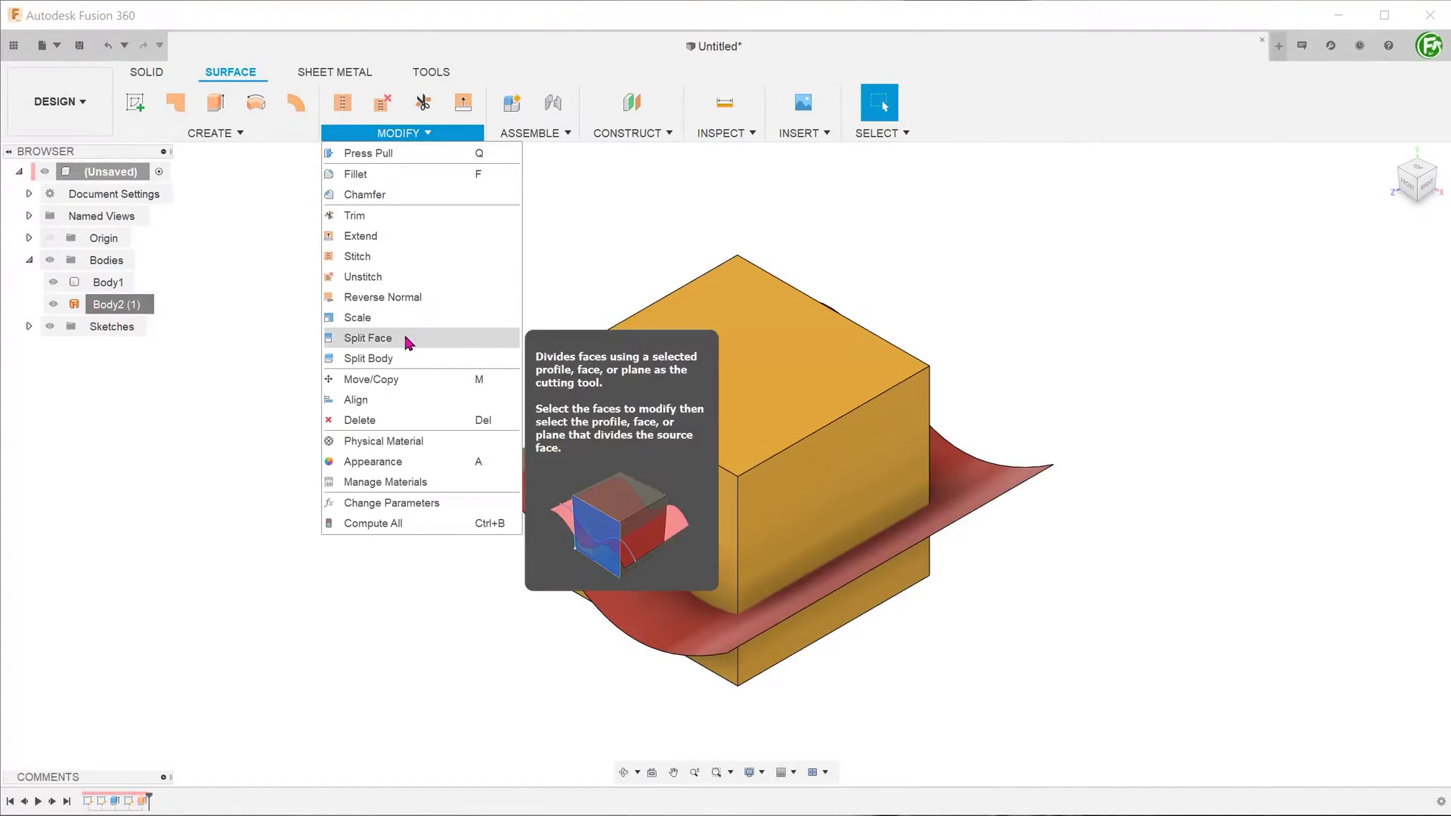
Split the cube's front face with the wavy surface Body2 as splitting tool and Extend Splitting Tool off
click(408, 336)
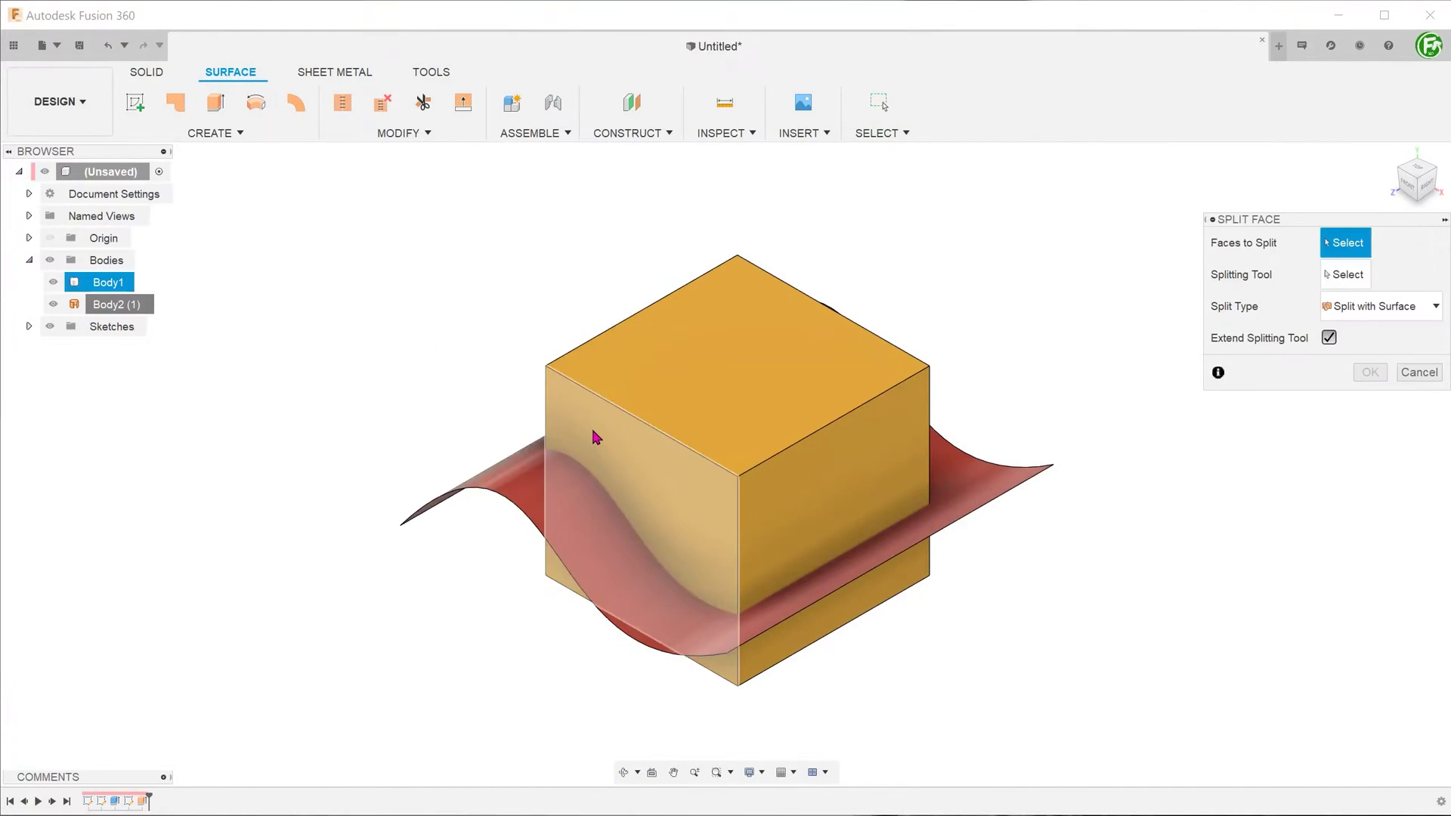
click(593, 431)
click(1346, 275)
click(986, 479)
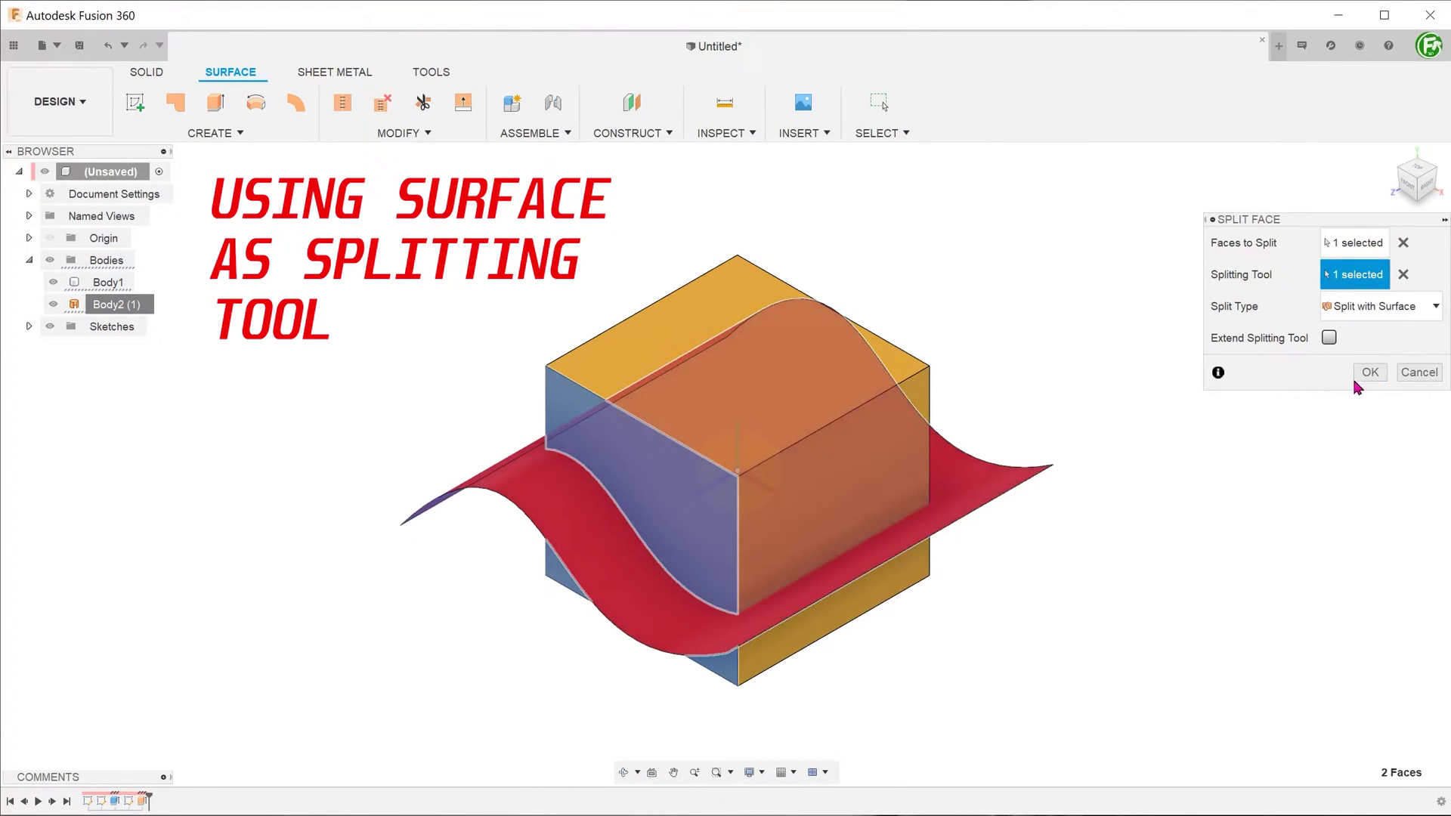
click(1369, 371)
Hide the wavy surface Body2 and examine the split line on the cube's front face
click(53, 303)
shift+middle_drag(529, 627, 461, 563)
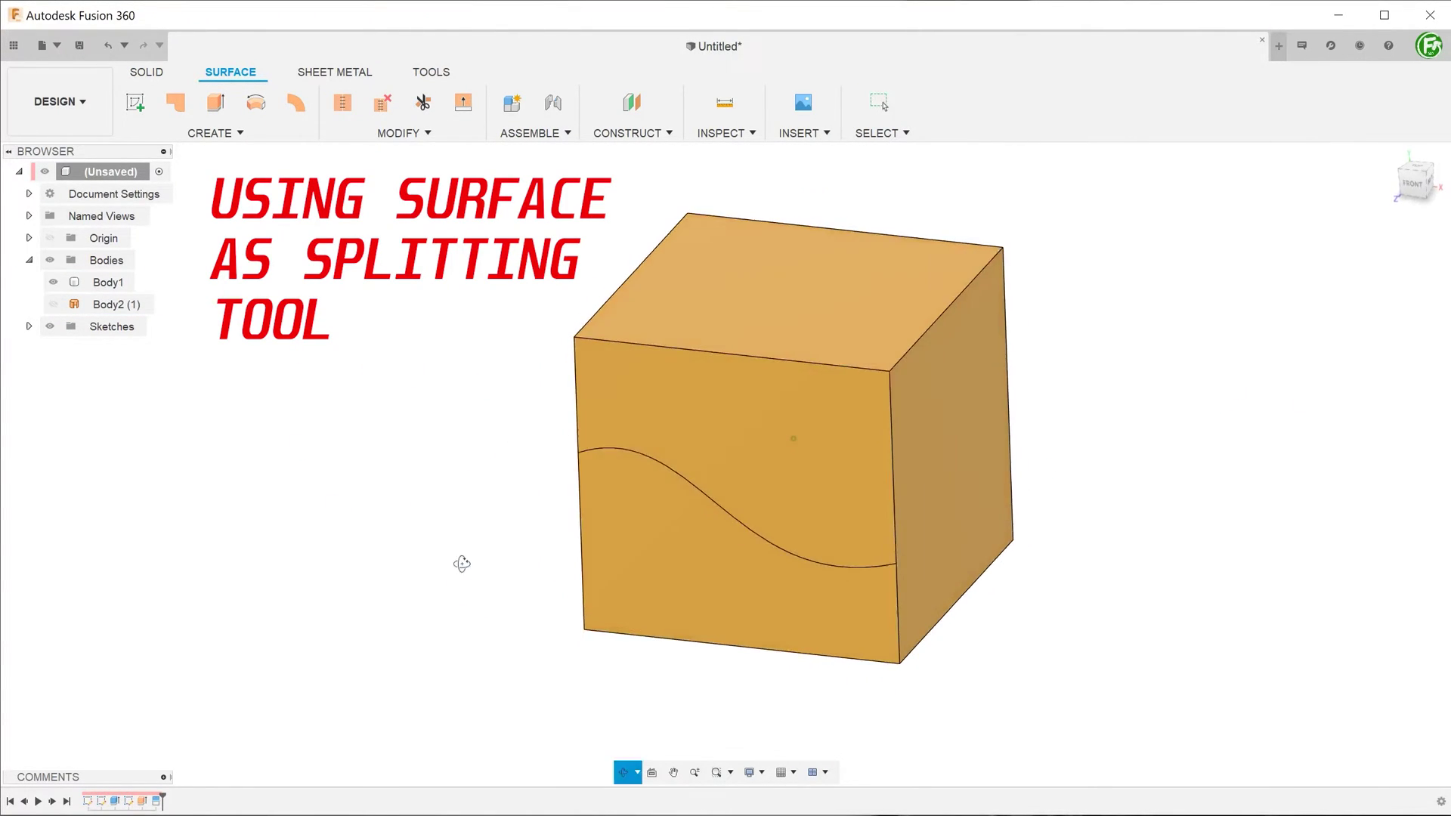
shift+middle_drag(285, 596, 395, 534)
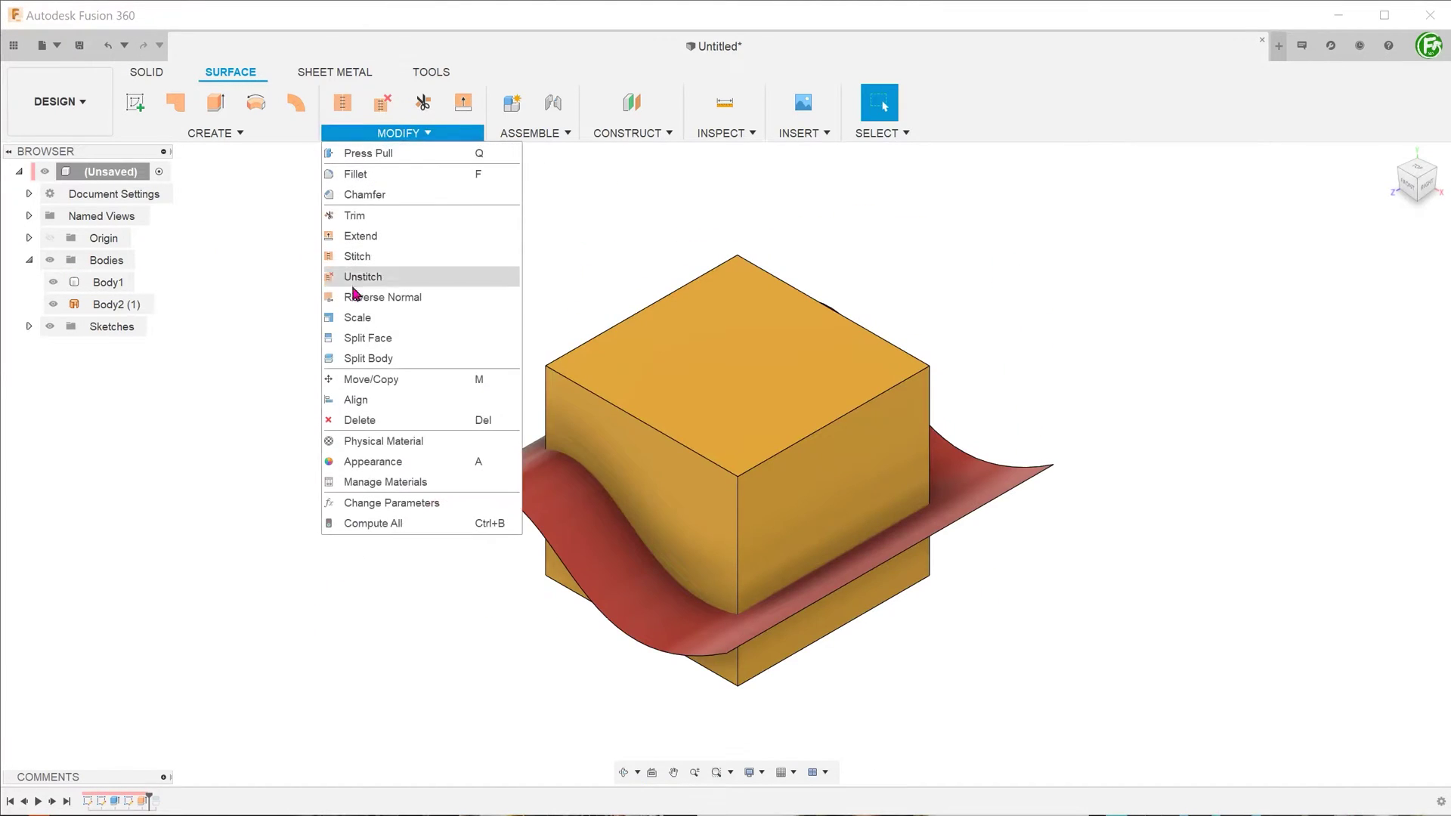
Split the wavy surface's face, using the cube body as the splitting tool
click(356, 281)
click(975, 499)
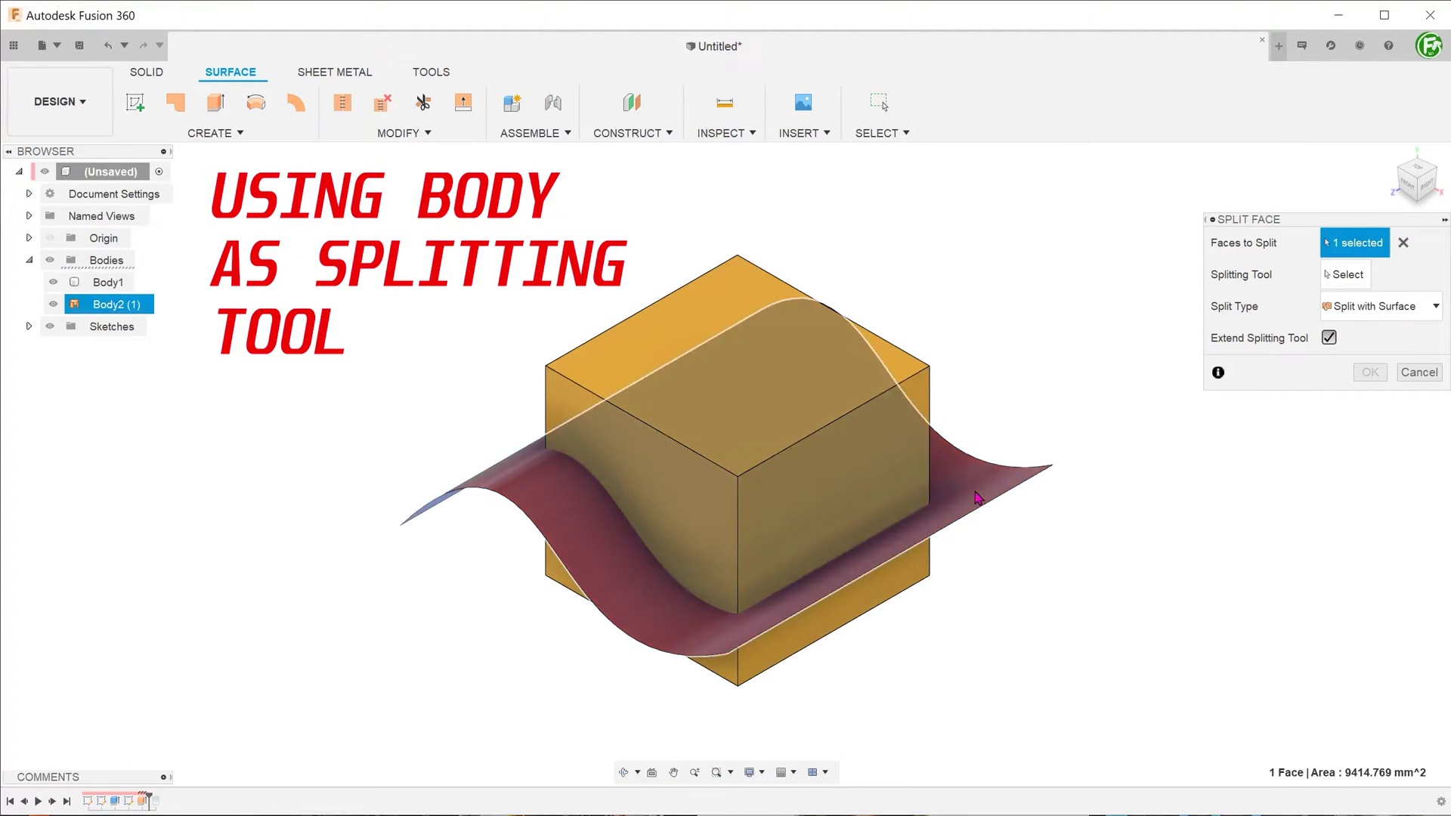
click(1345, 274)
click(836, 415)
click(1369, 372)
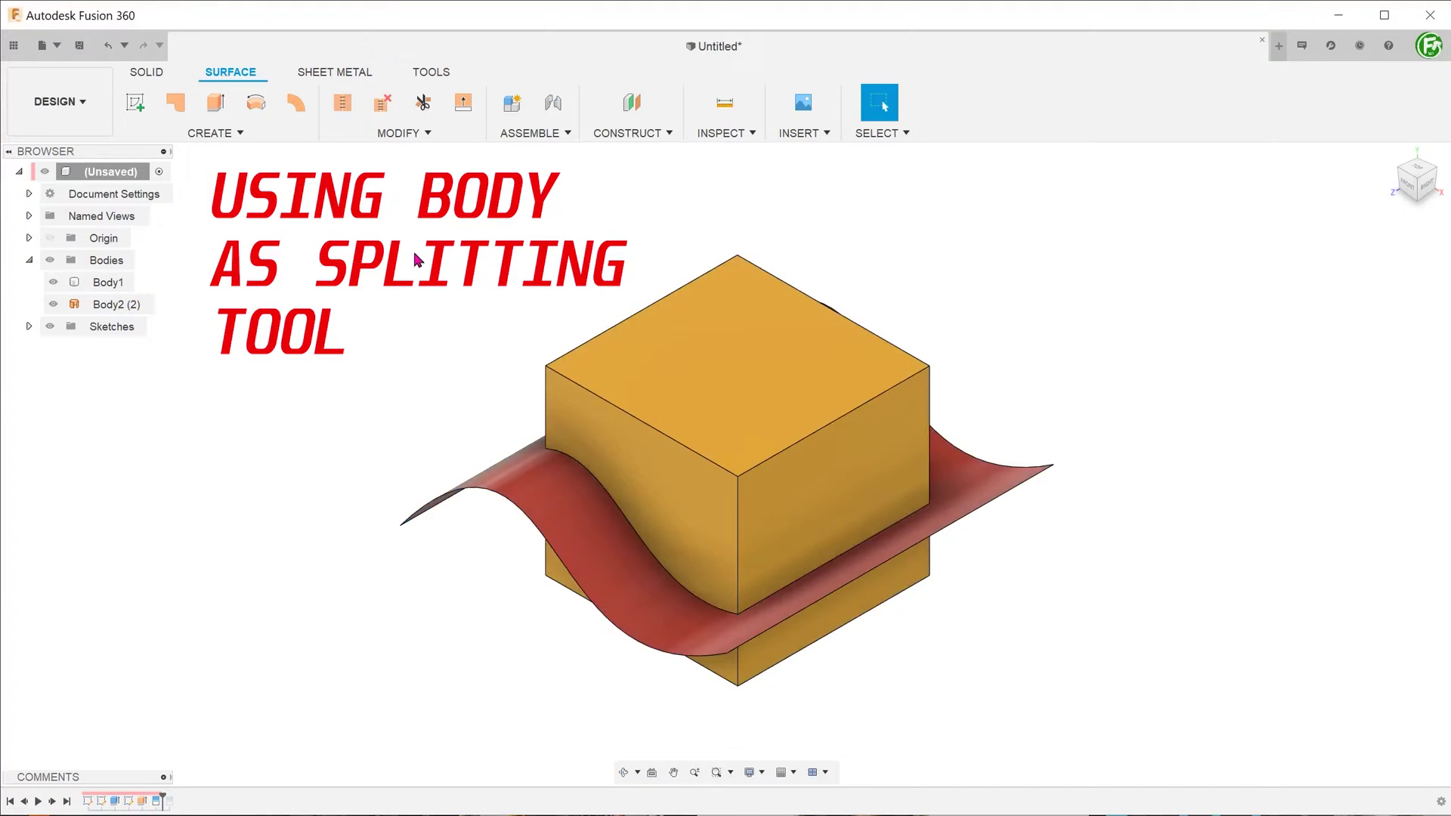
Hide the cube Body1 and select the split region in the middle of the wavy surface
click(52, 283)
shift+middle_drag(349, 378, 352, 476)
click(702, 502)
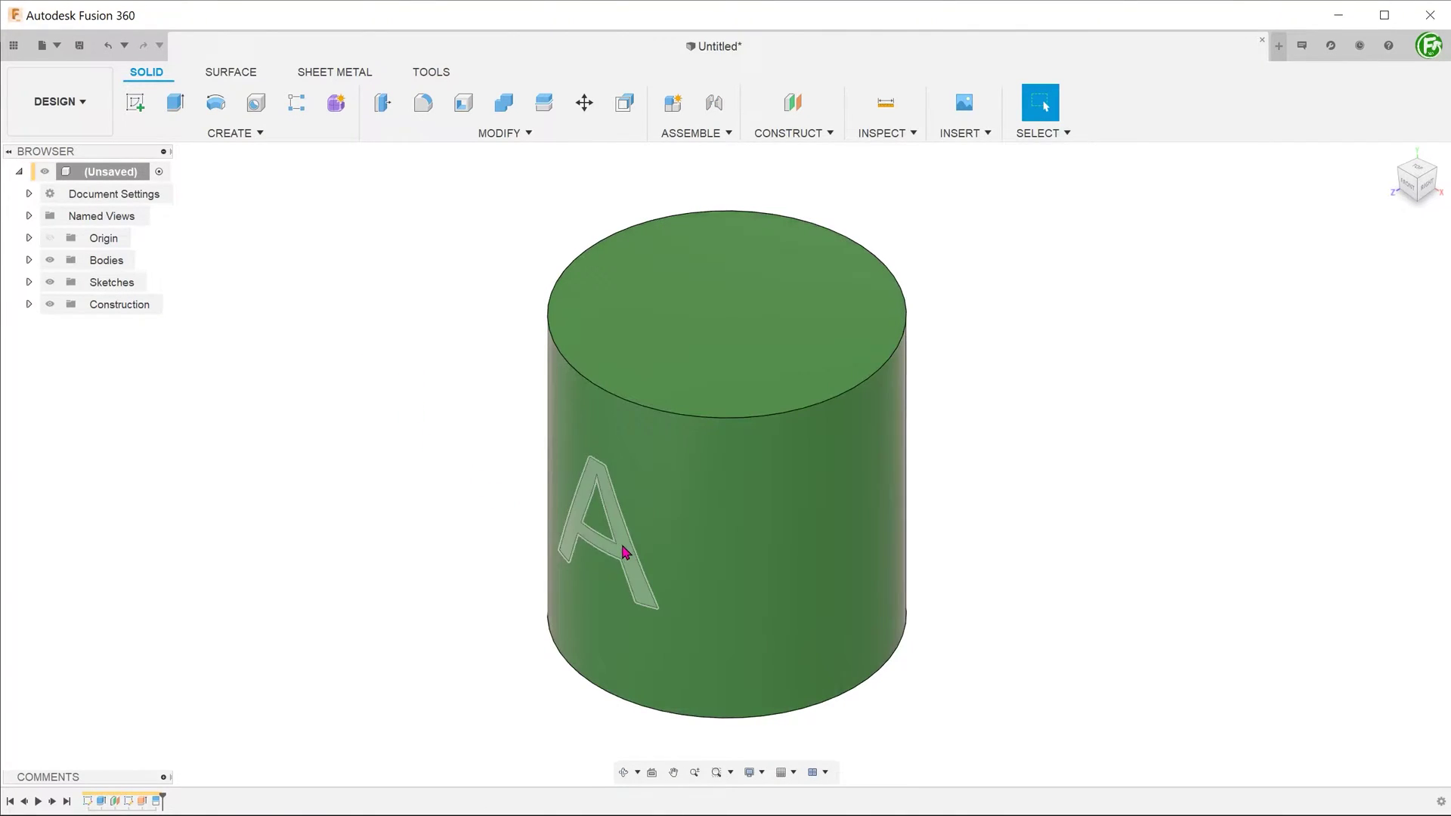
Offset the letter A face on the cylinder with Offset Face, first 10 mm outward and then inward
click(437, 437)
click(521, 136)
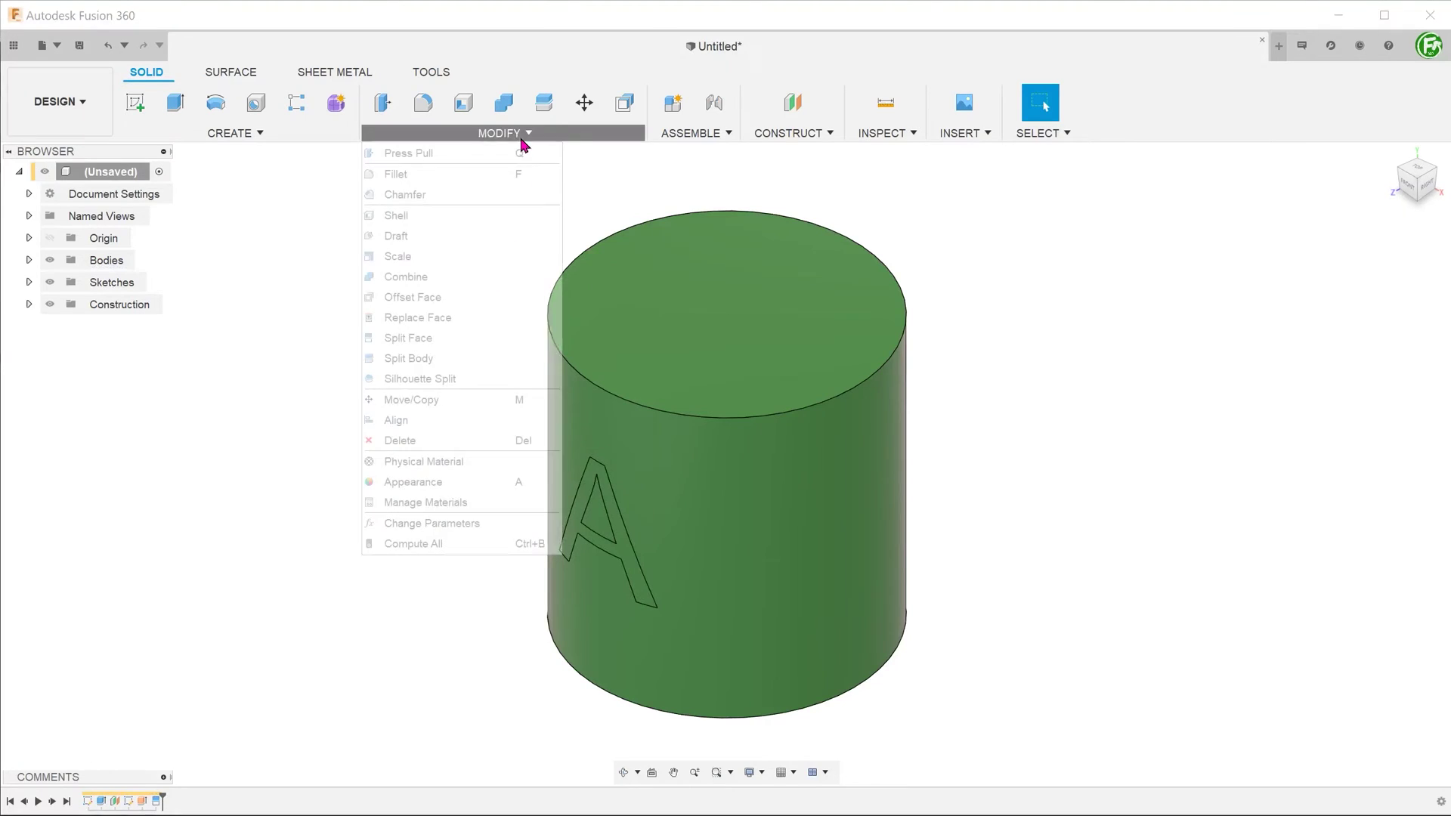
click(493, 300)
click(619, 544)
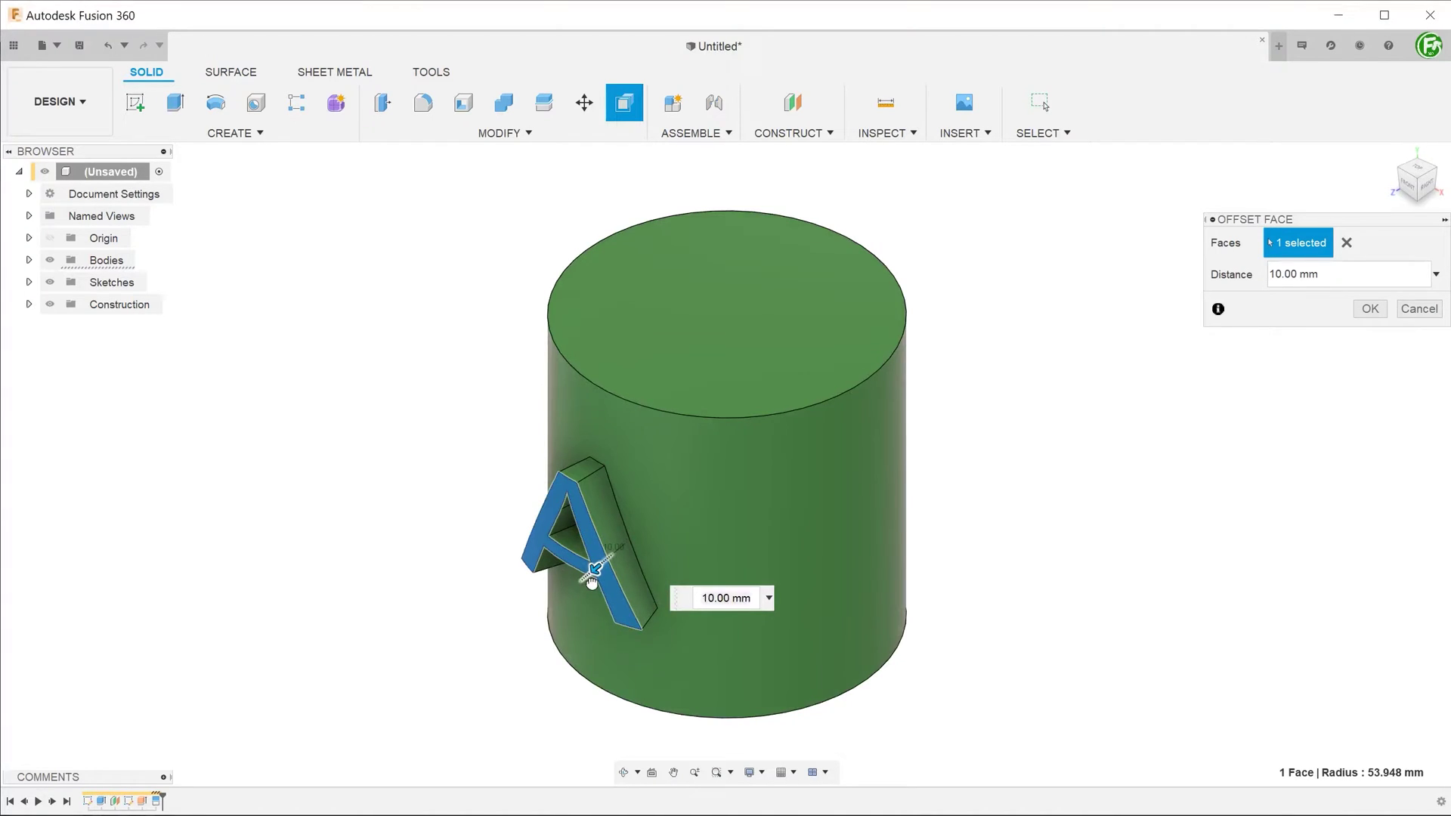
drag(596, 570, 665, 523)
scroll(586, 550, up, 1)
shift+middle_drag(587, 550, 583, 501)
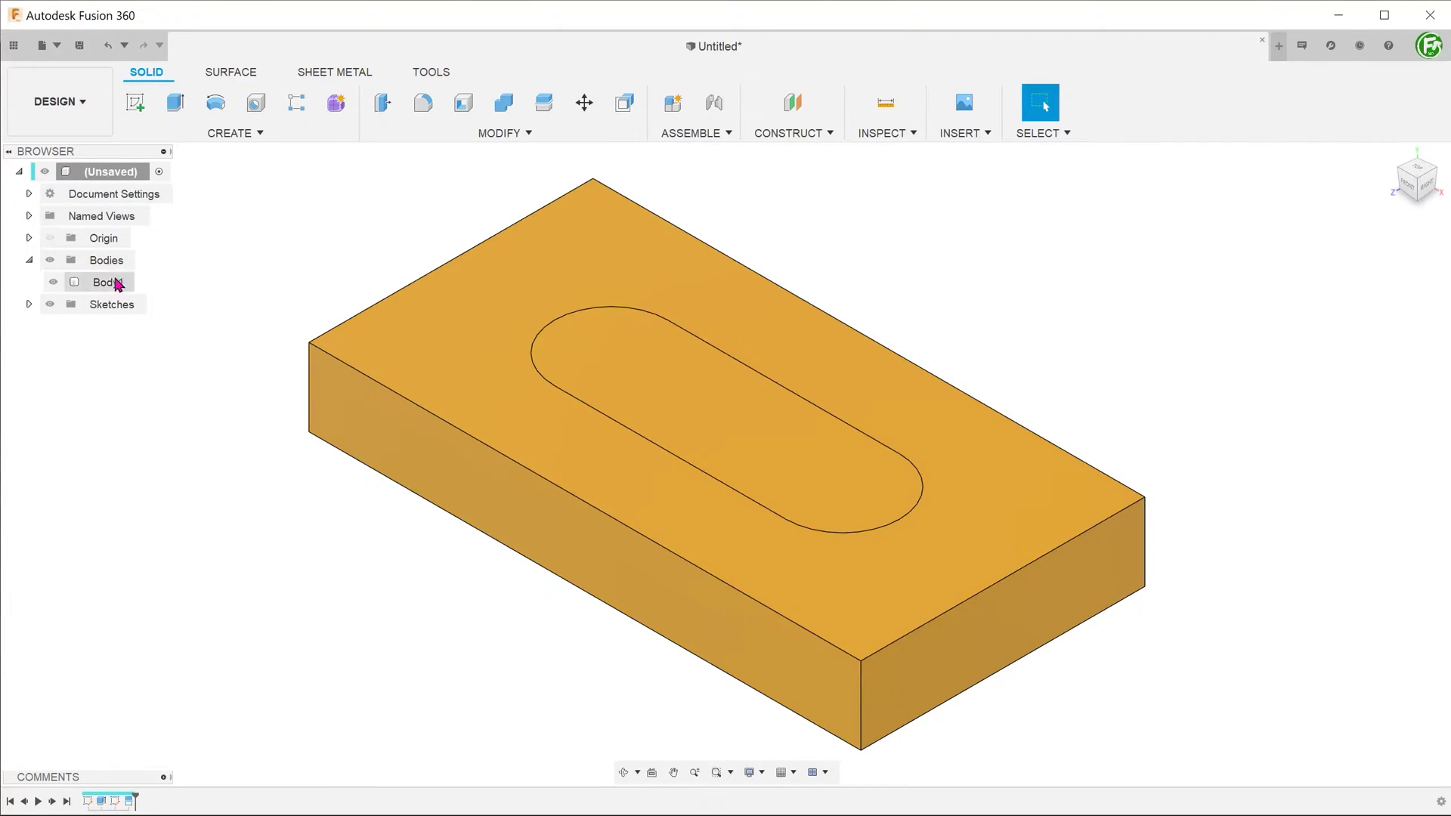
Delete the slot-shaped split face on top of the block so the solid becomes a surface body
click(117, 284)
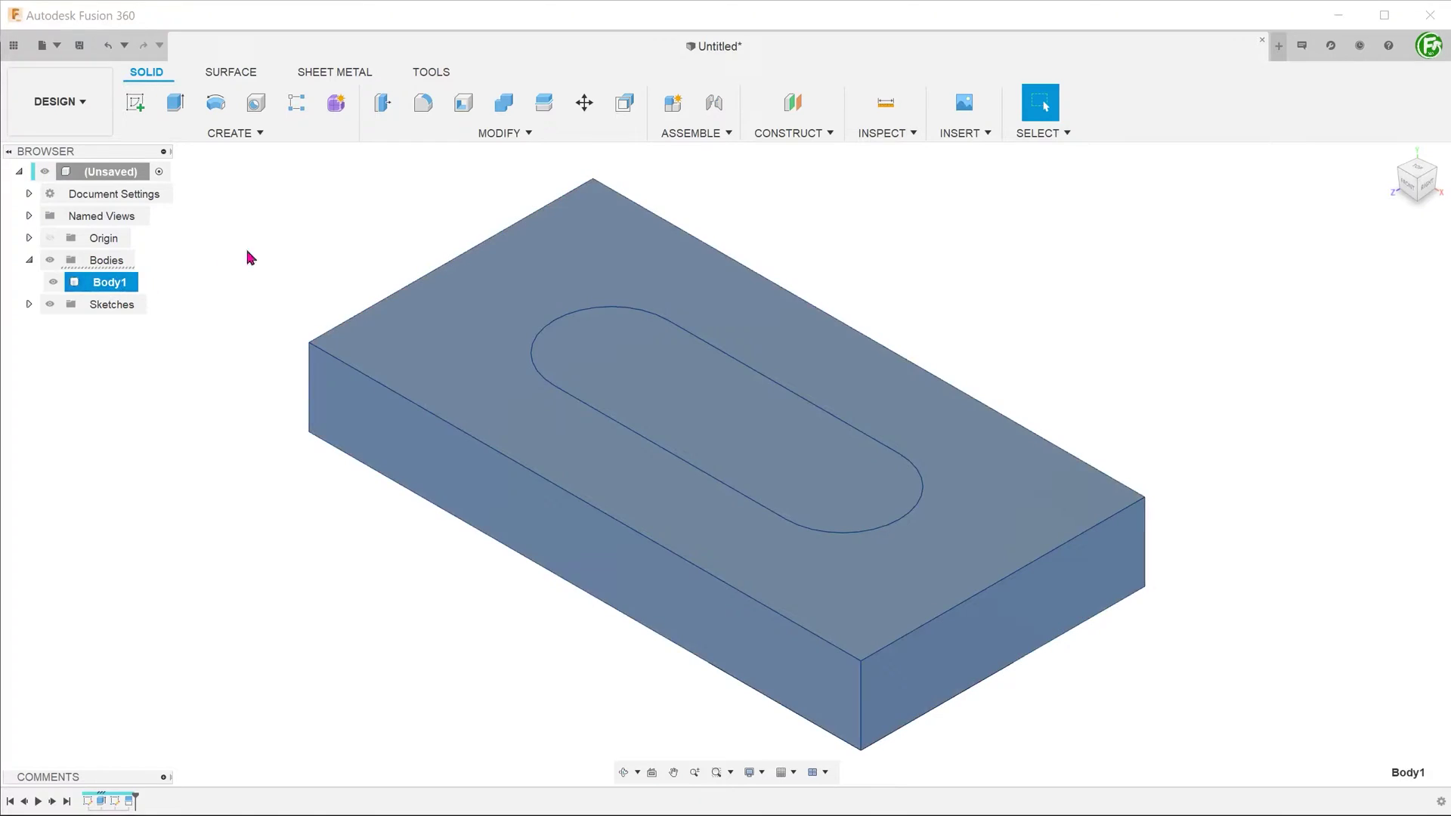
click(292, 242)
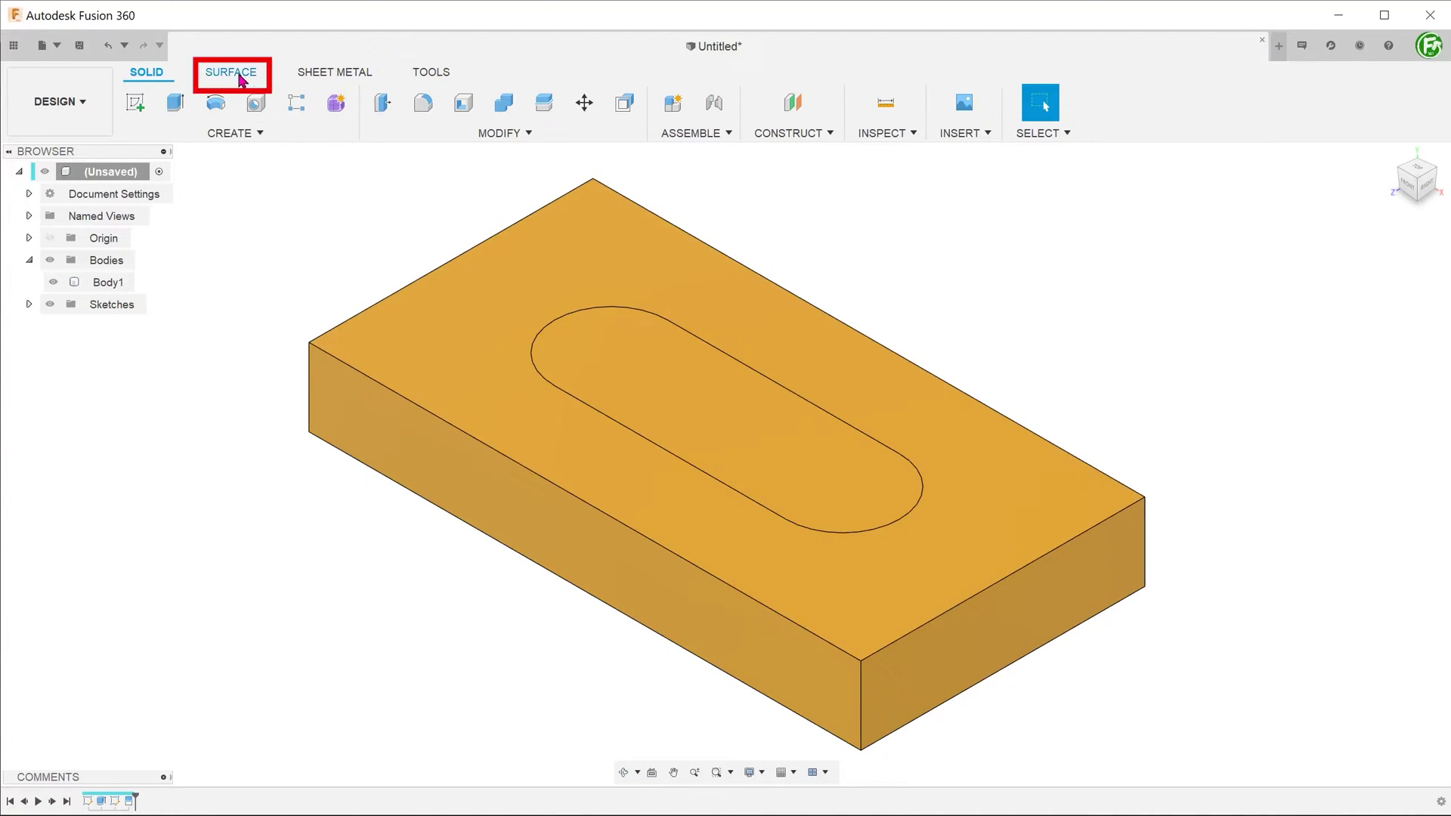
click(240, 76)
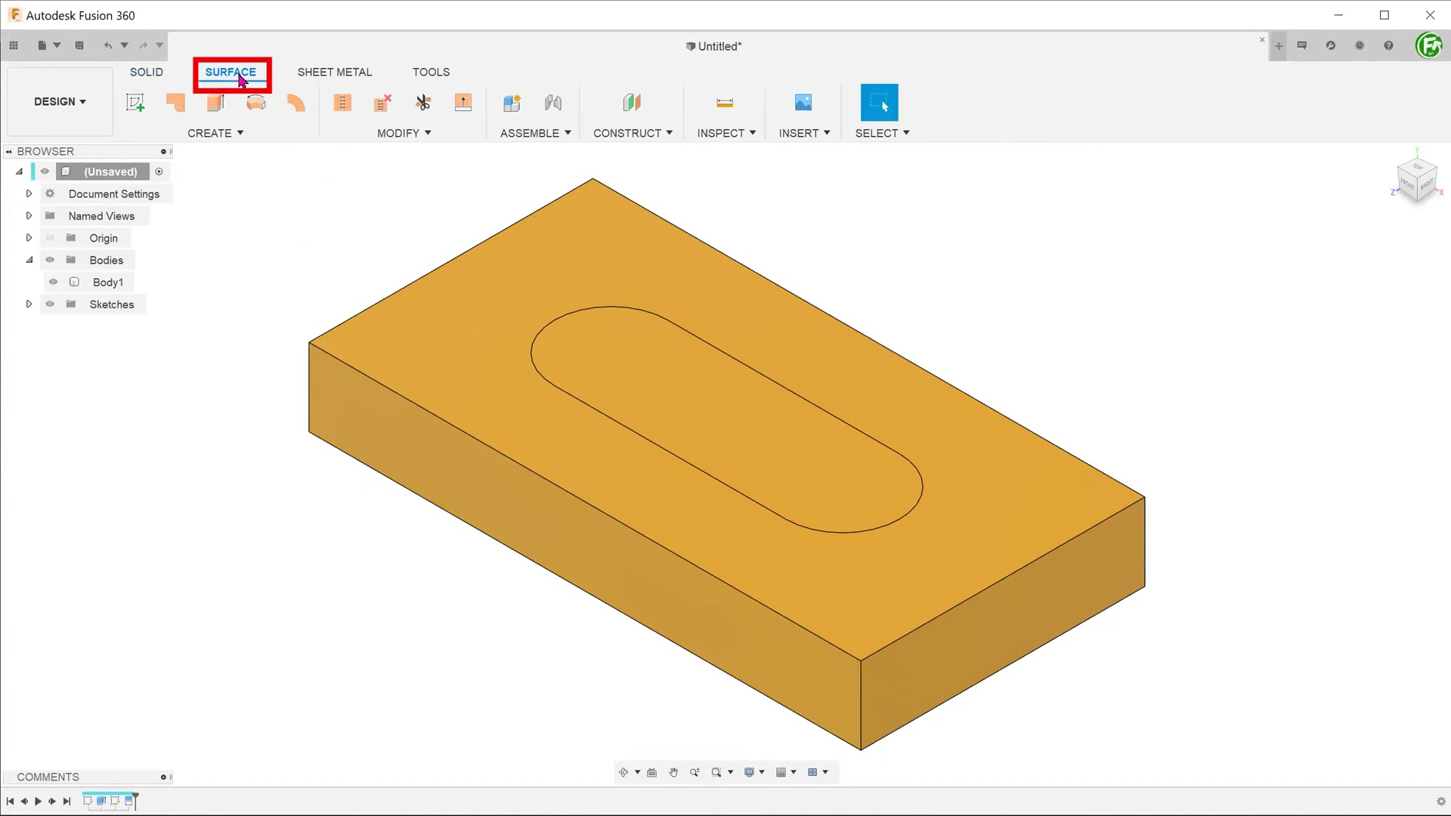
click(655, 365)
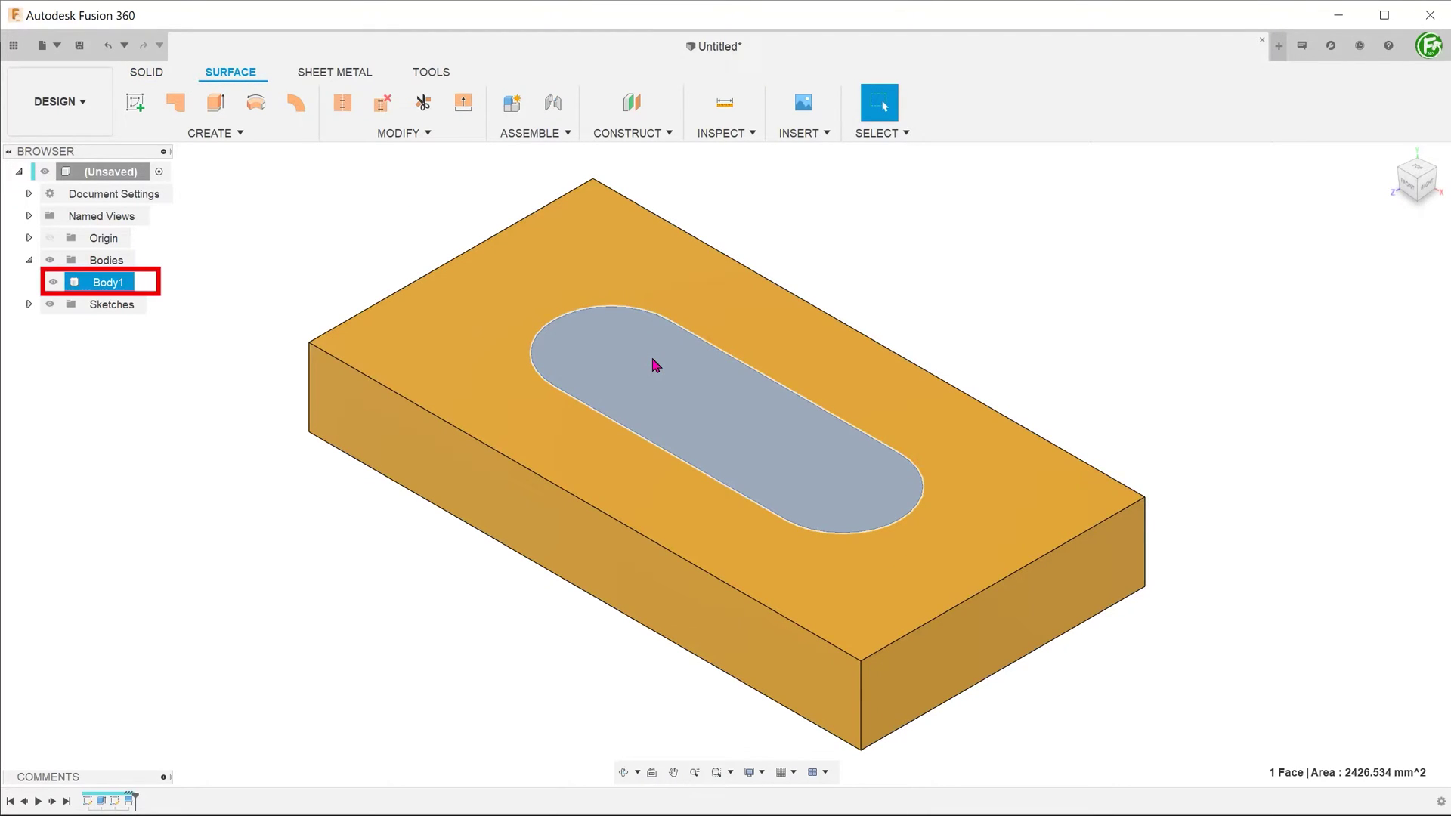
key(Delete)
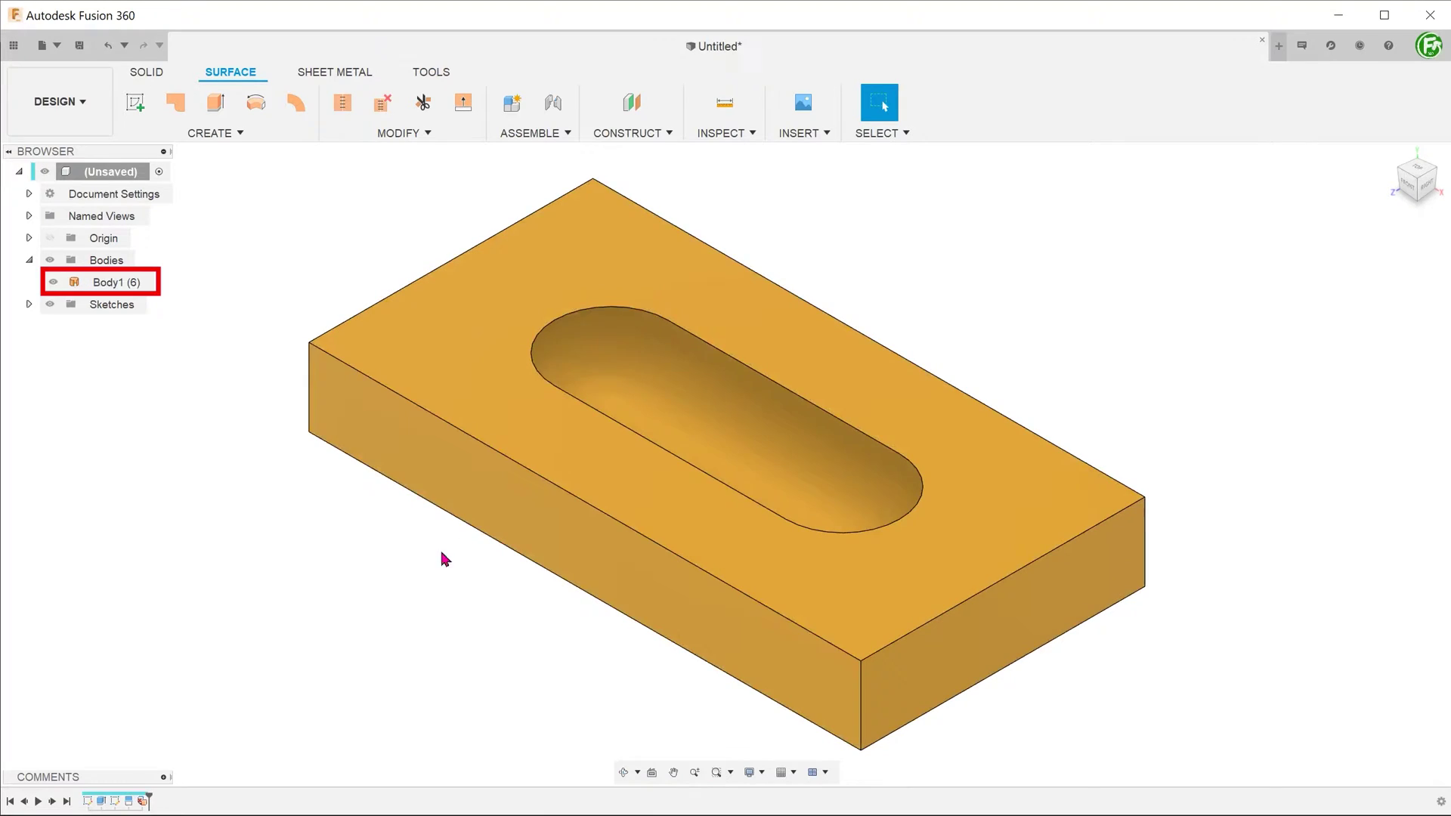
Inspect the inside of the opened block with a Section Analysis from the front face at -11 mm, closing it without saving
click(722, 134)
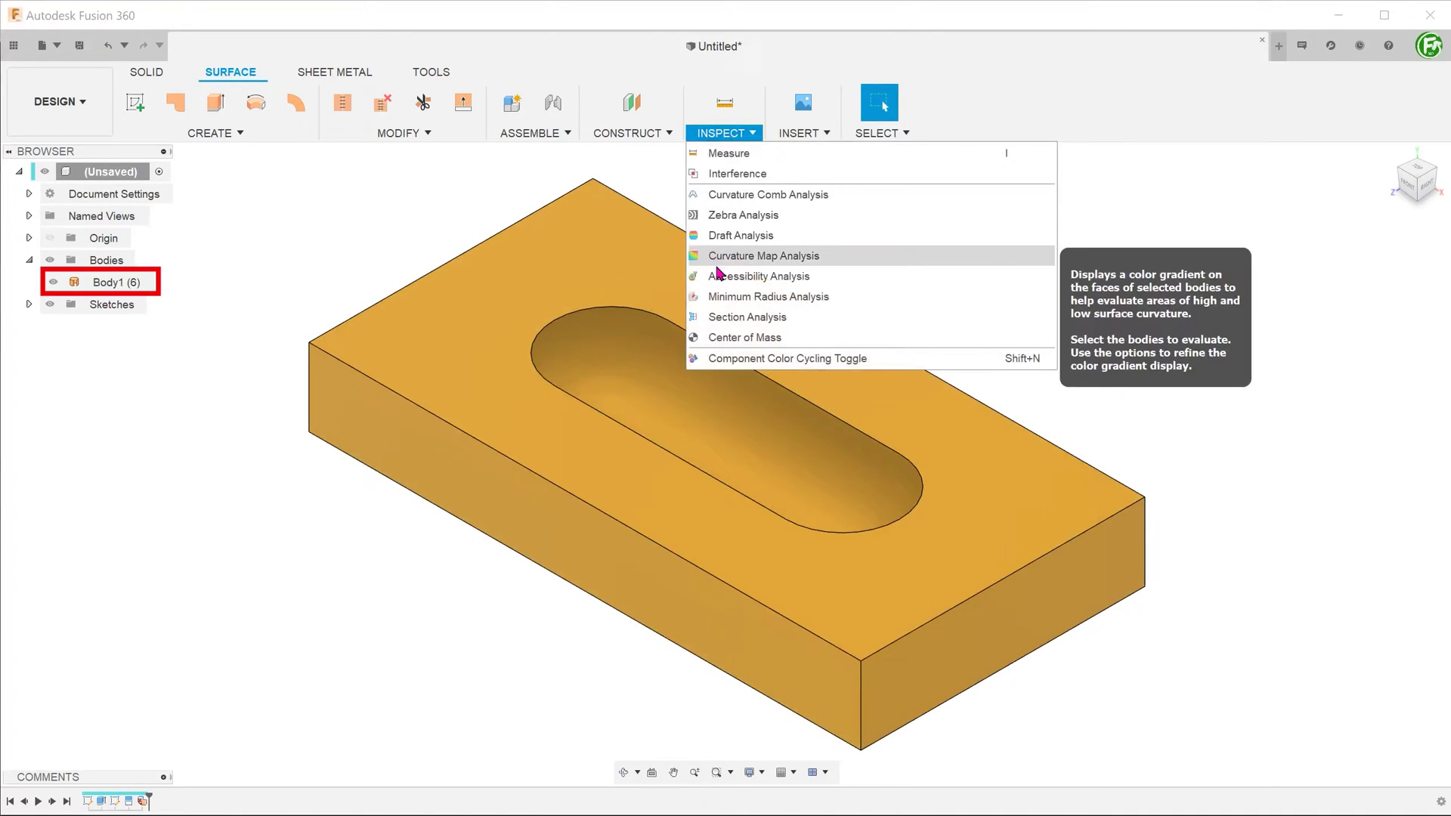
click(747, 317)
click(603, 551)
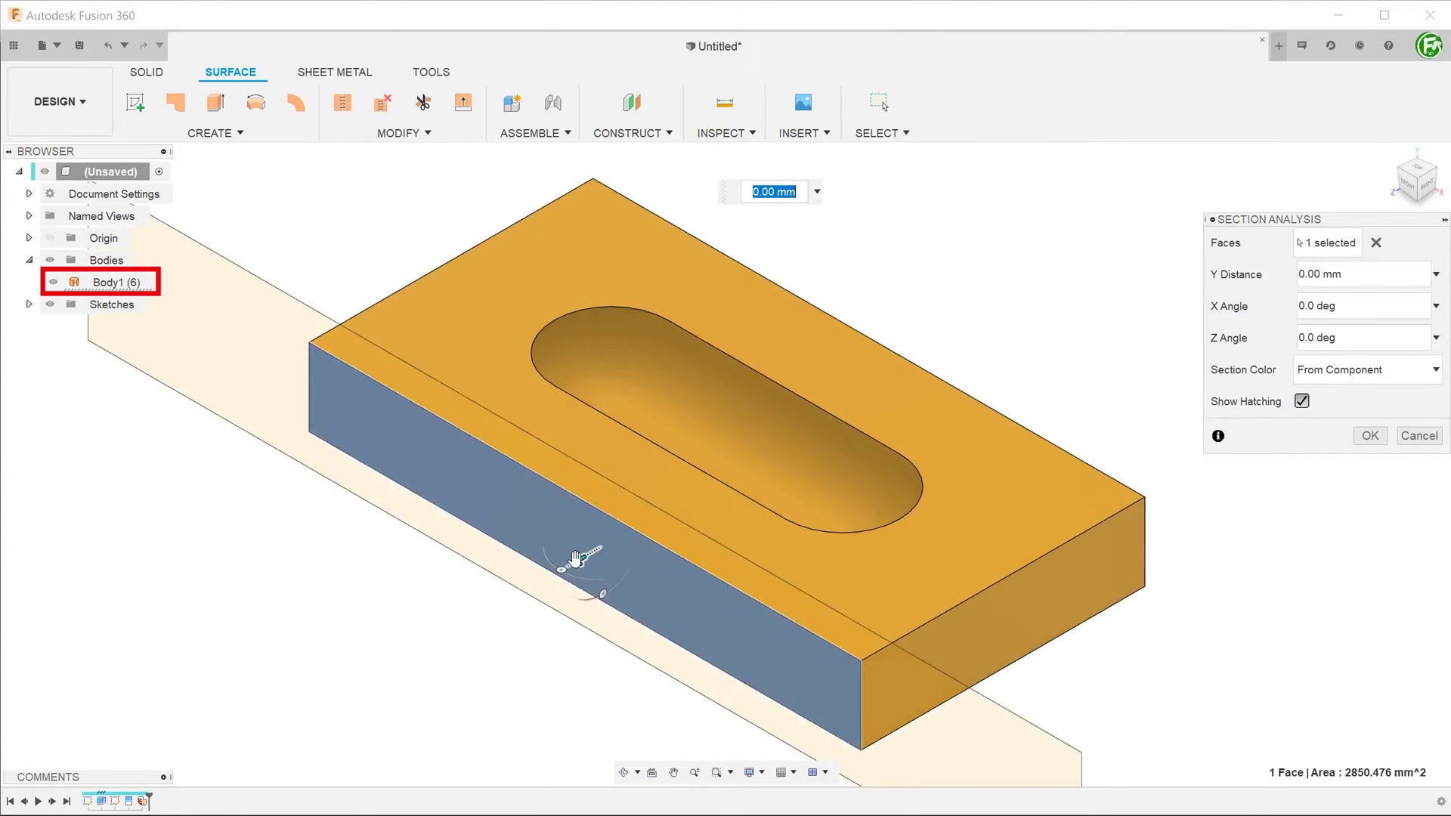
drag(576, 559, 622, 533)
shift+middle_drag(623, 532, 633, 473)
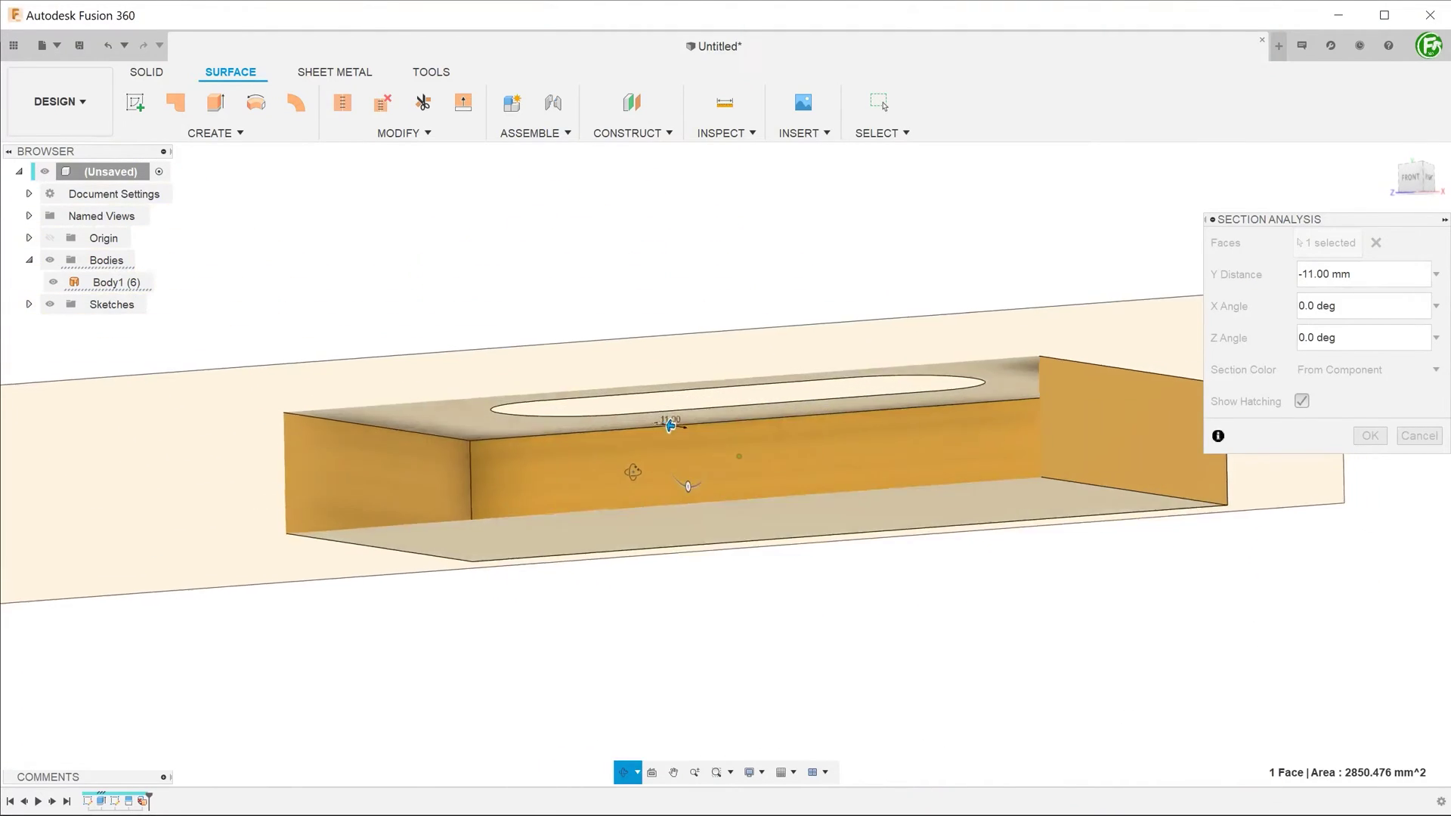
shift+middle_drag(670, 425, 719, 382)
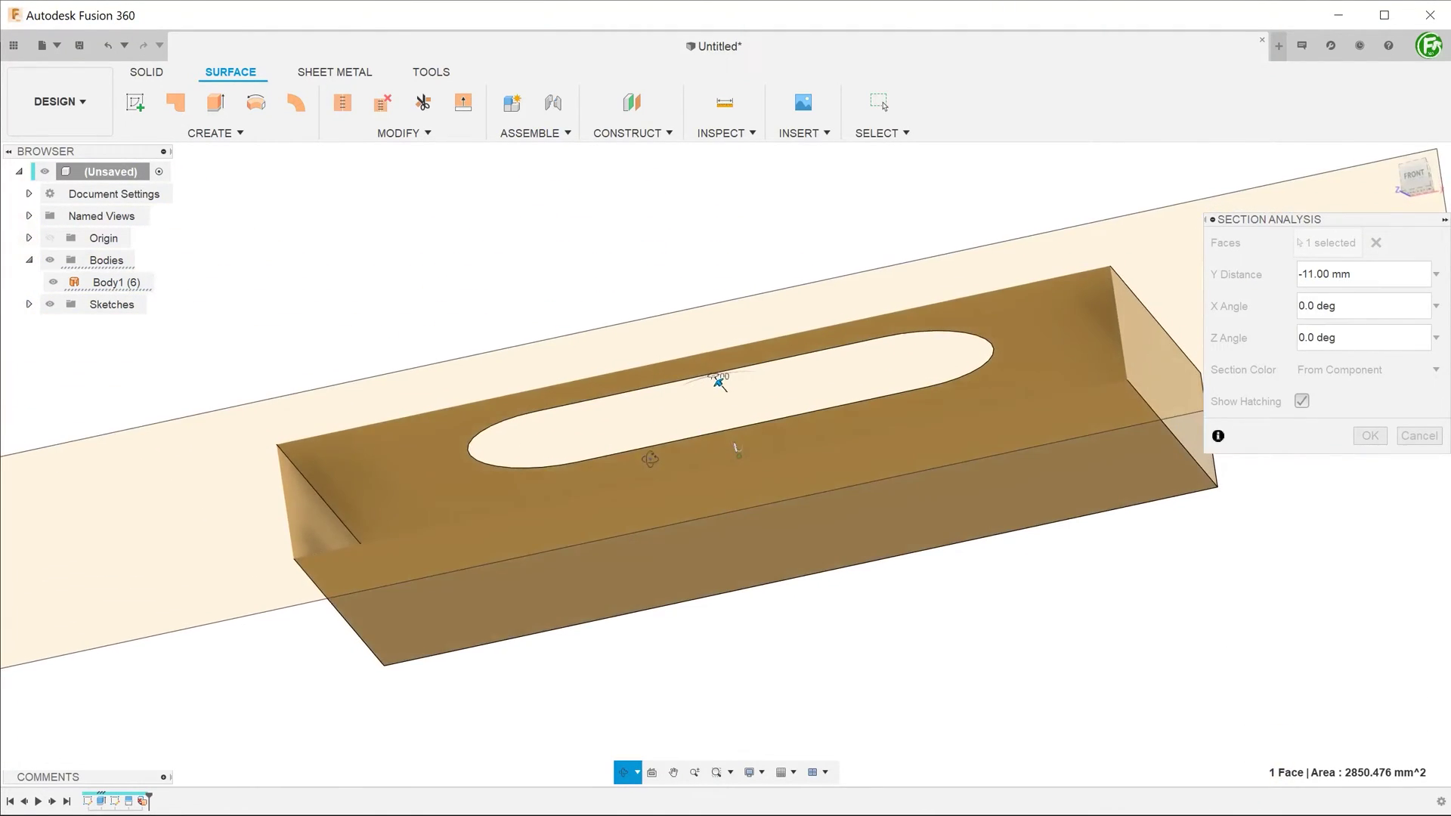
shift+middle_drag(650, 459, 638, 522)
click(1419, 436)
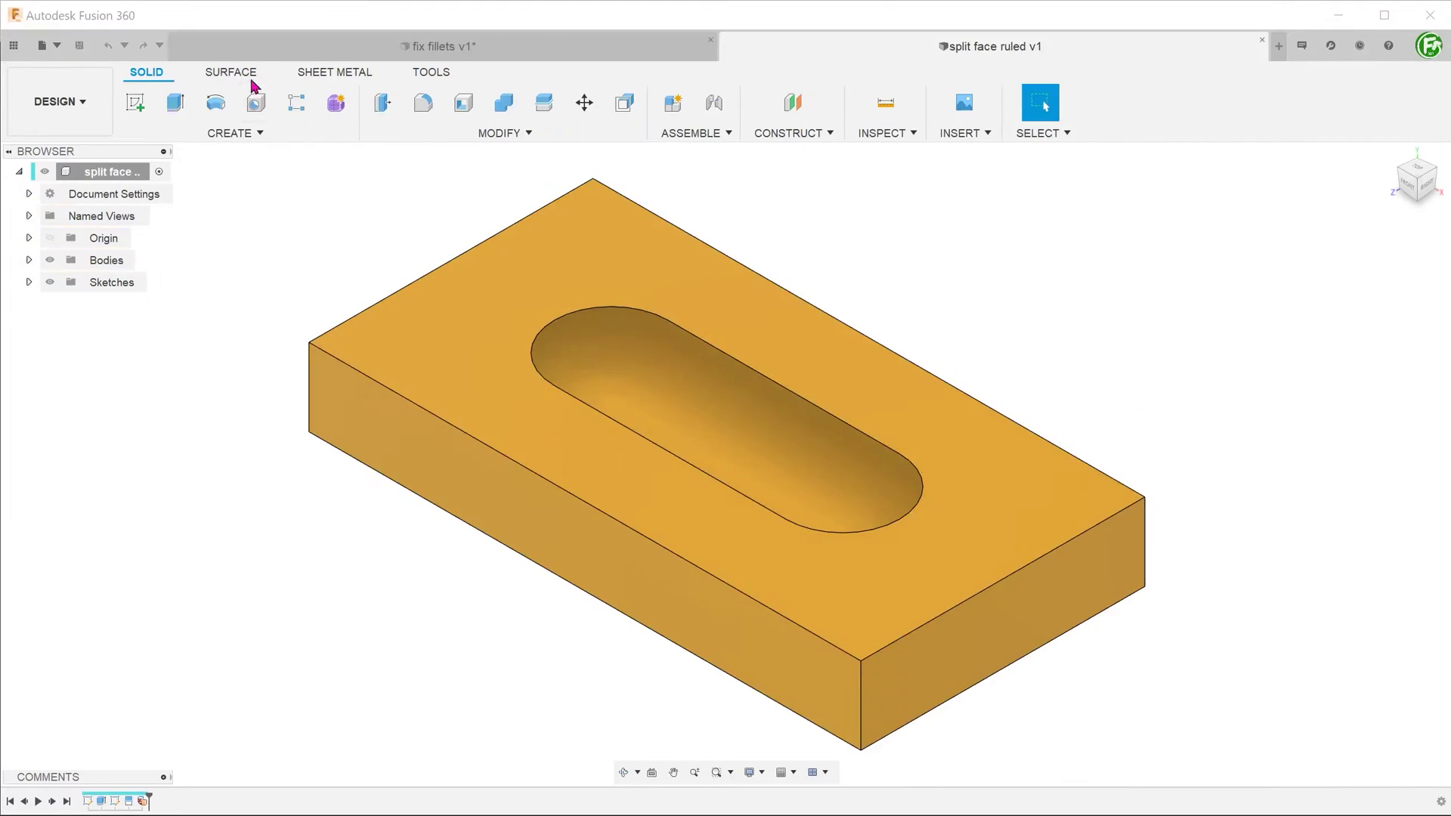
Create a ruled surface rising vertically from the slot's edge and a second one flaring outward from its upper edge
click(230, 72)
click(296, 102)
click(532, 327)
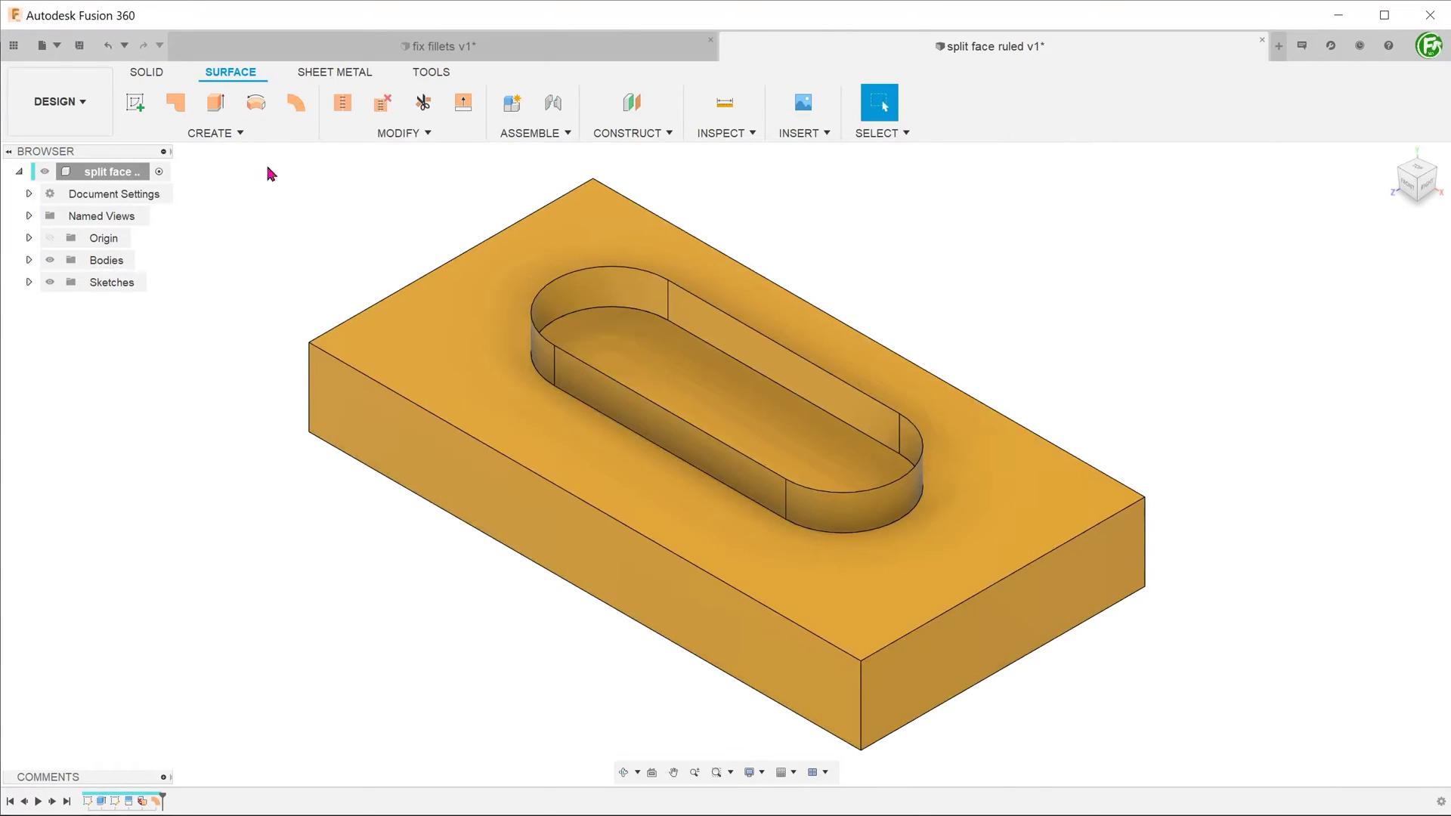
click(296, 102)
click(590, 366)
drag(567, 378, 554, 393)
key(Return)
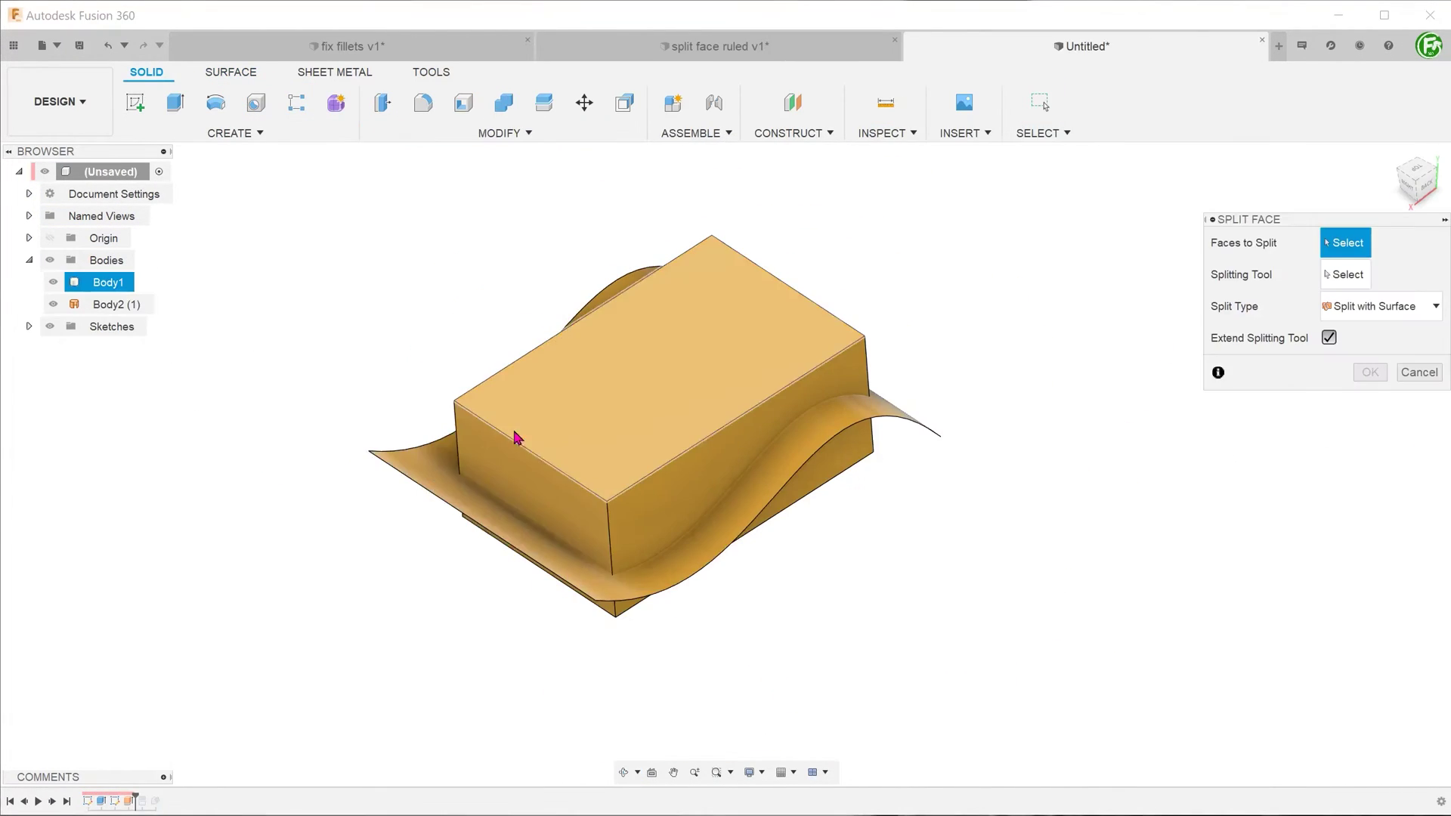
click(518, 430)
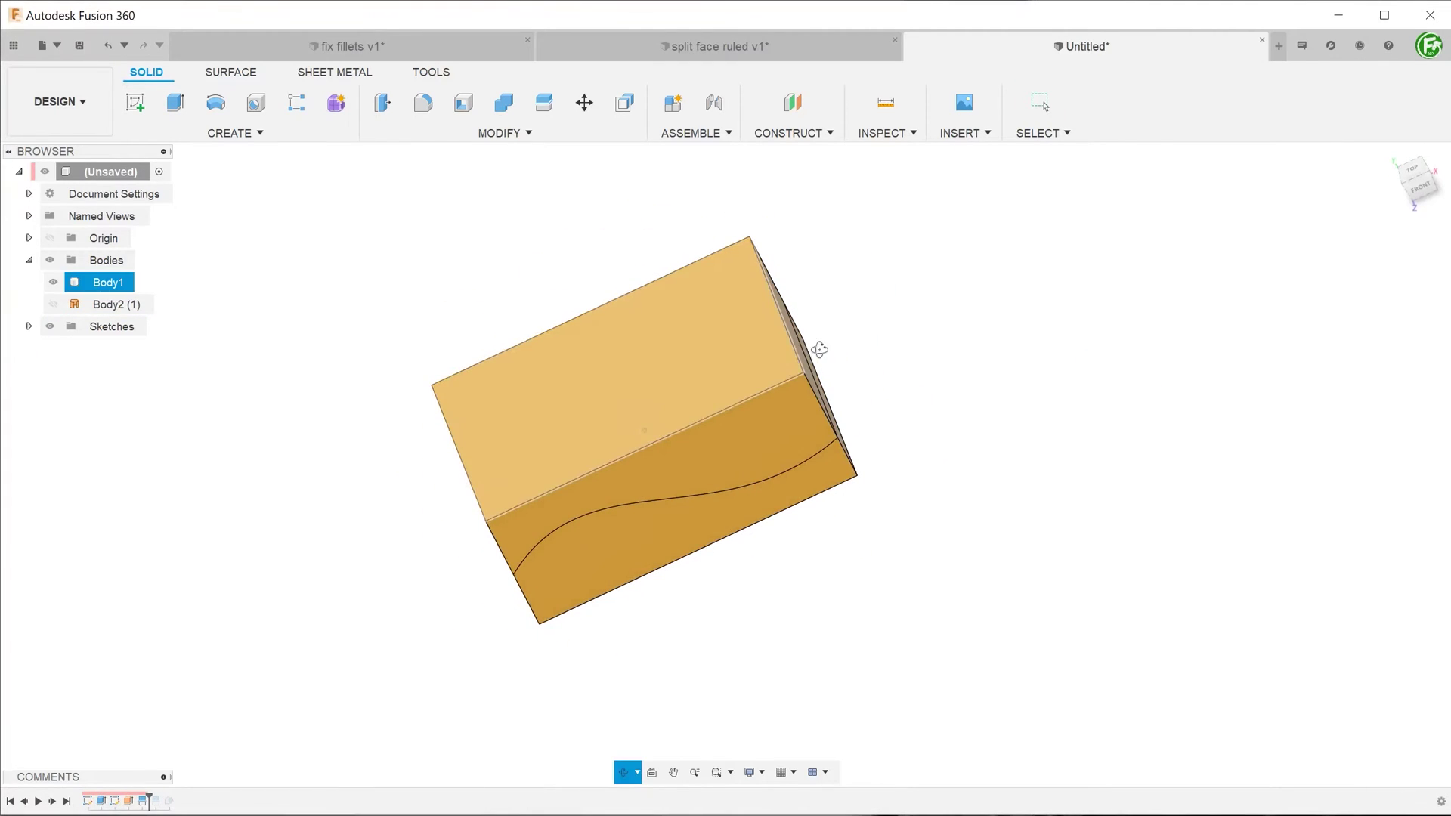
Set up a parting-line Draft on the block, with the top face as pull direction, the wavy split line as parting tool, and four faces
click(498, 133)
click(390, 234)
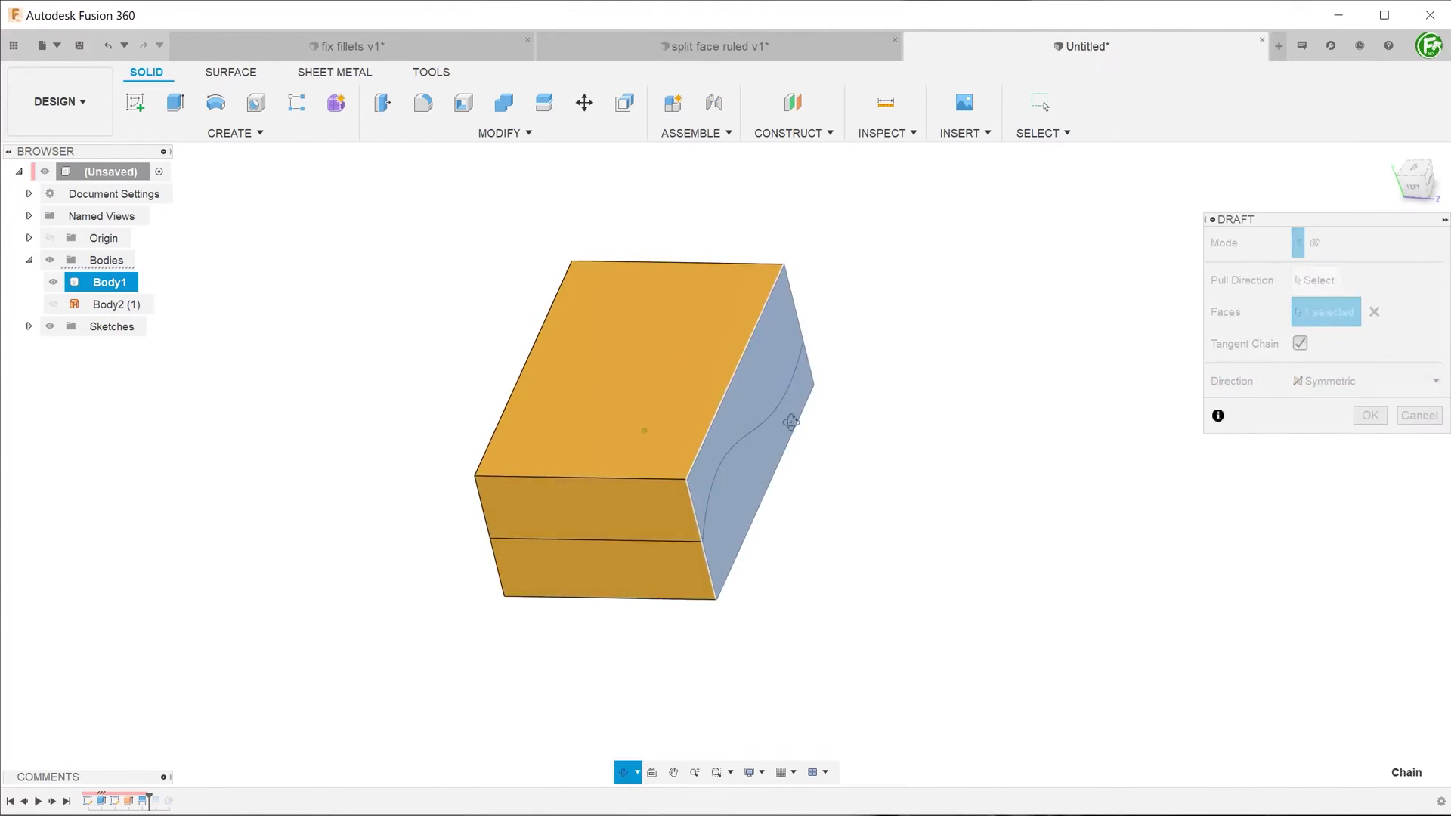
click(1314, 242)
click(811, 449)
shift+middle_drag(852, 452, 710, 446)
click(738, 476)
click(1316, 375)
click(807, 446)
click(680, 491)
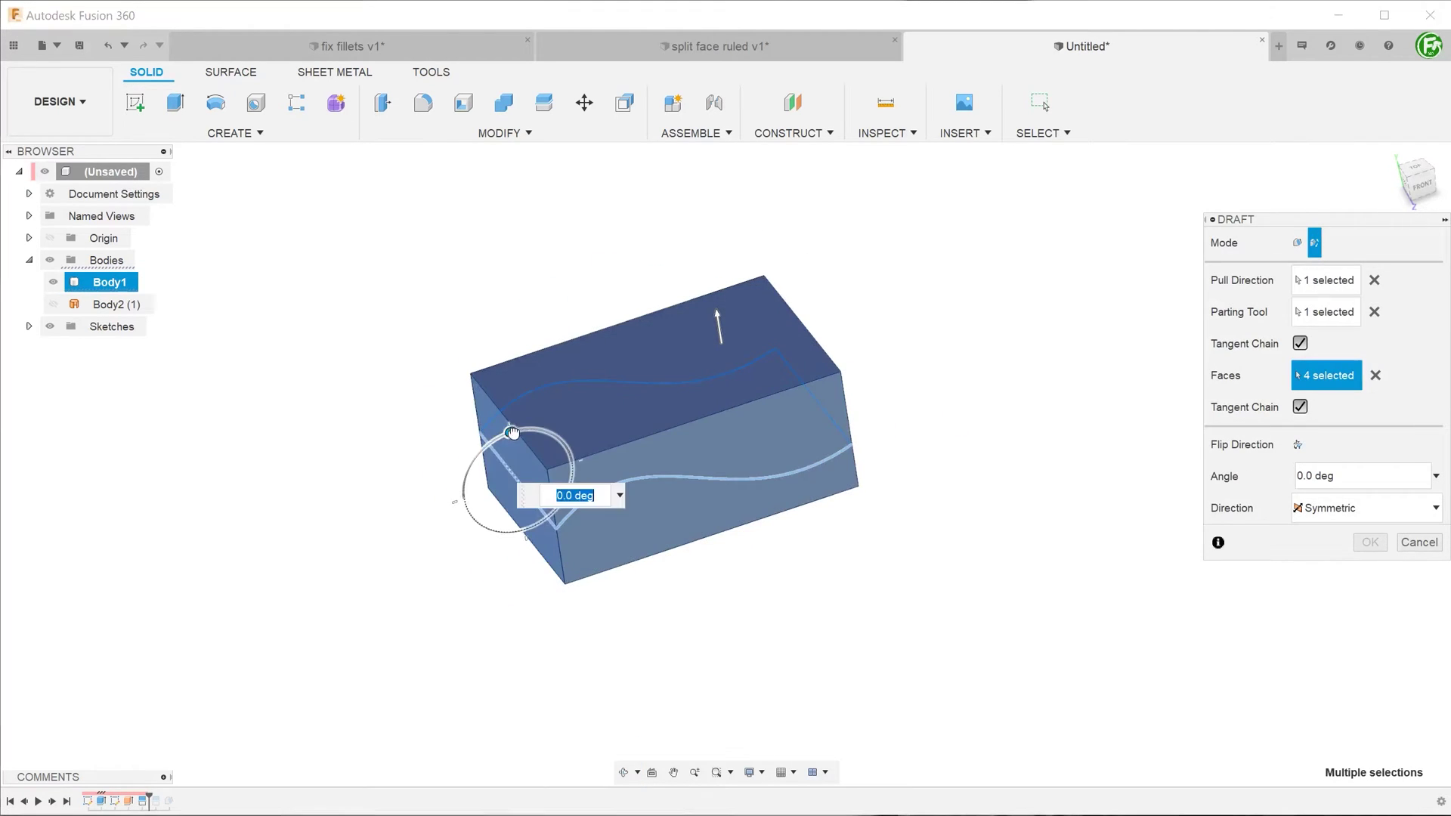
Set the symmetric draft angle of the block's faces to 20 degrees and view the result from the front
drag(512, 434, 523, 437)
mouse_move(680, 446)
shift+middle_down()
mouse_move(816, 431)
mouse_move(680, 453)
shift+middle_up()
drag(528, 455, 541, 461)
shift+middle_drag(680, 424, 822, 401)
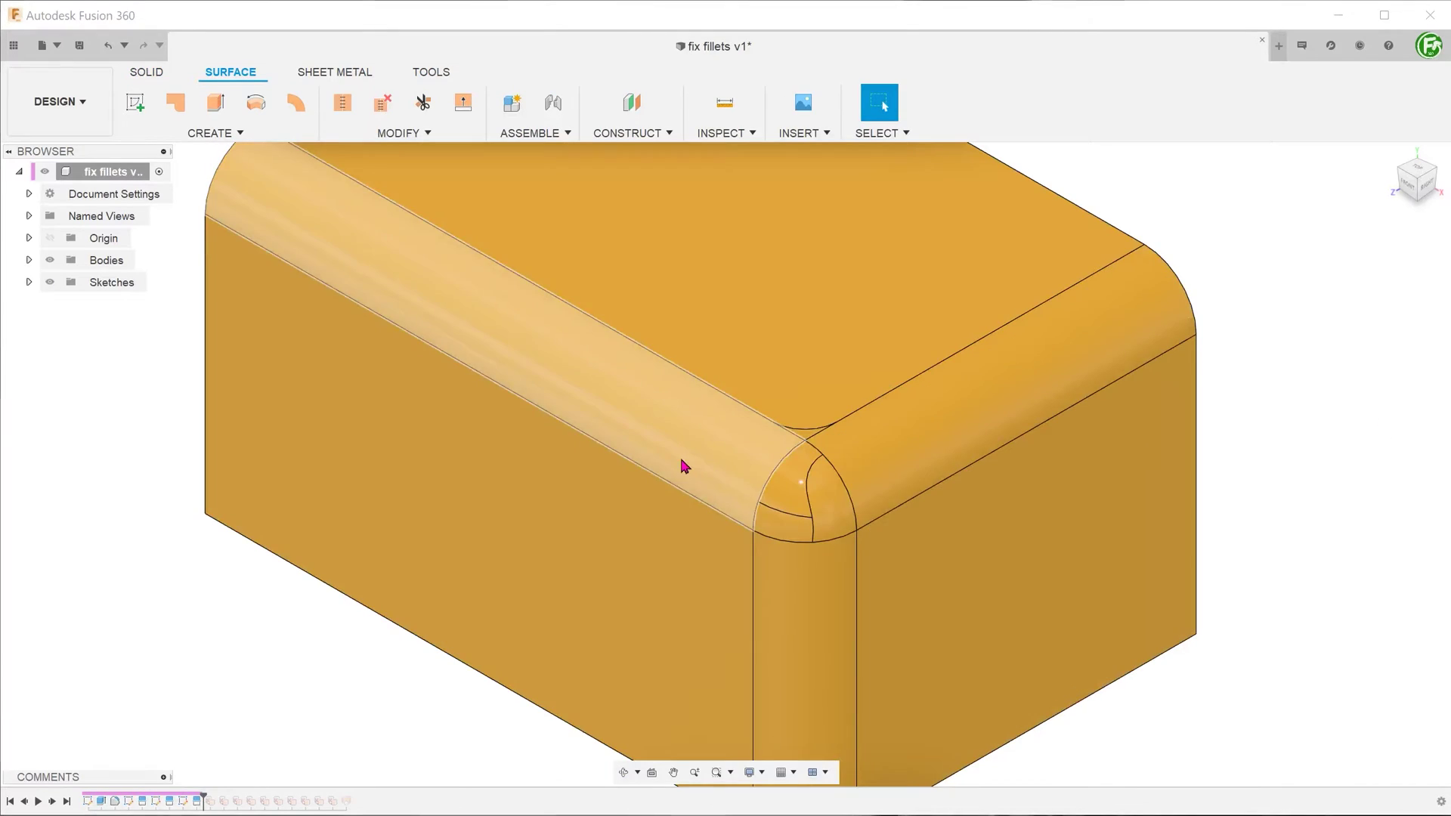
Delete the faulty fillet faces around the block's front corner
click(684, 466)
key(Delete)
click(787, 484)
key(Delete)
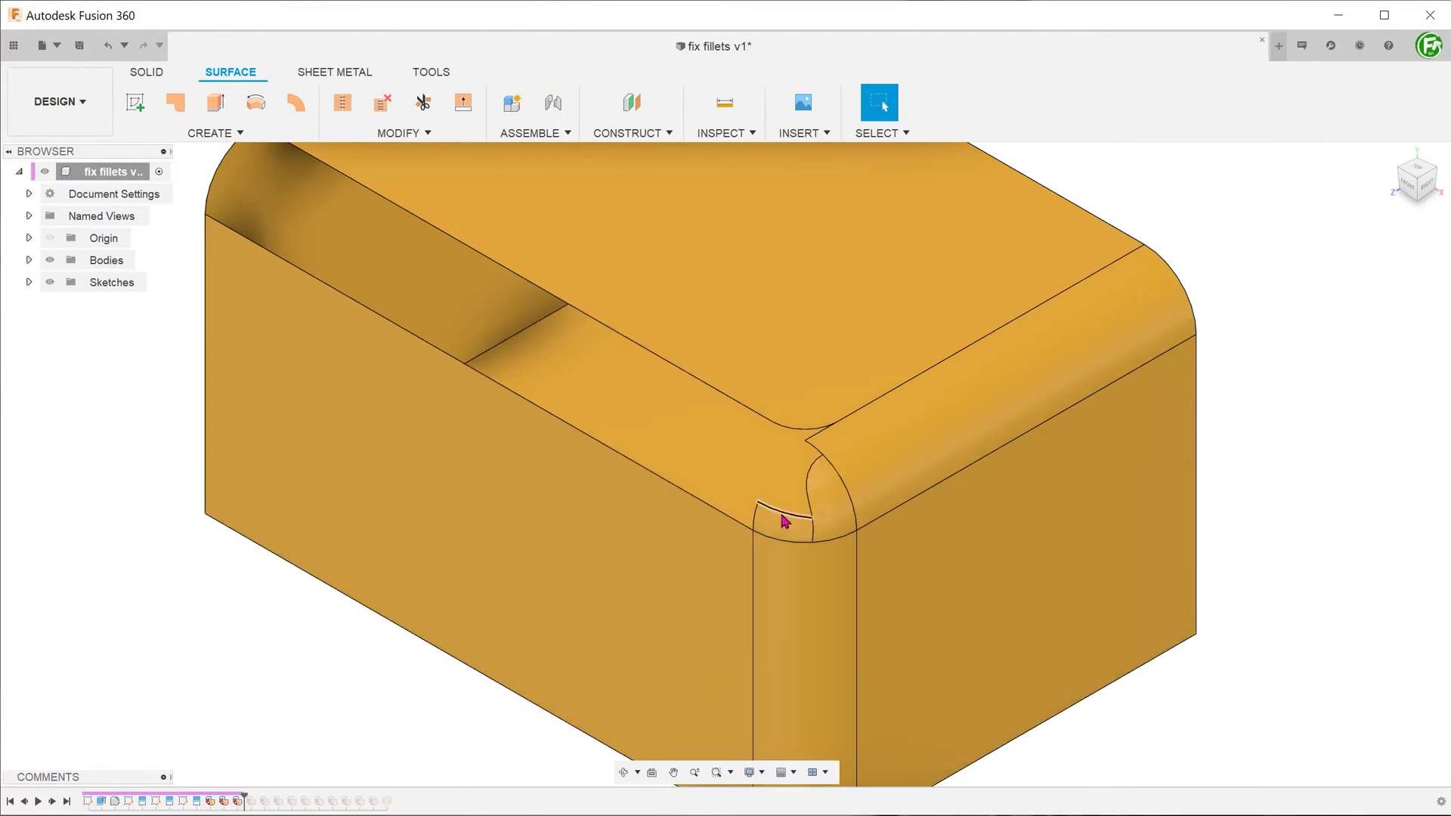
click(784, 522)
key(Delete)
Loft a new surface between the two fillet end arcs, guided by the chained upper and lower edges of the gap as rails
scroll(277, 238, down, 3)
click(246, 191)
scroll(588, 181, up, 1)
click(810, 273)
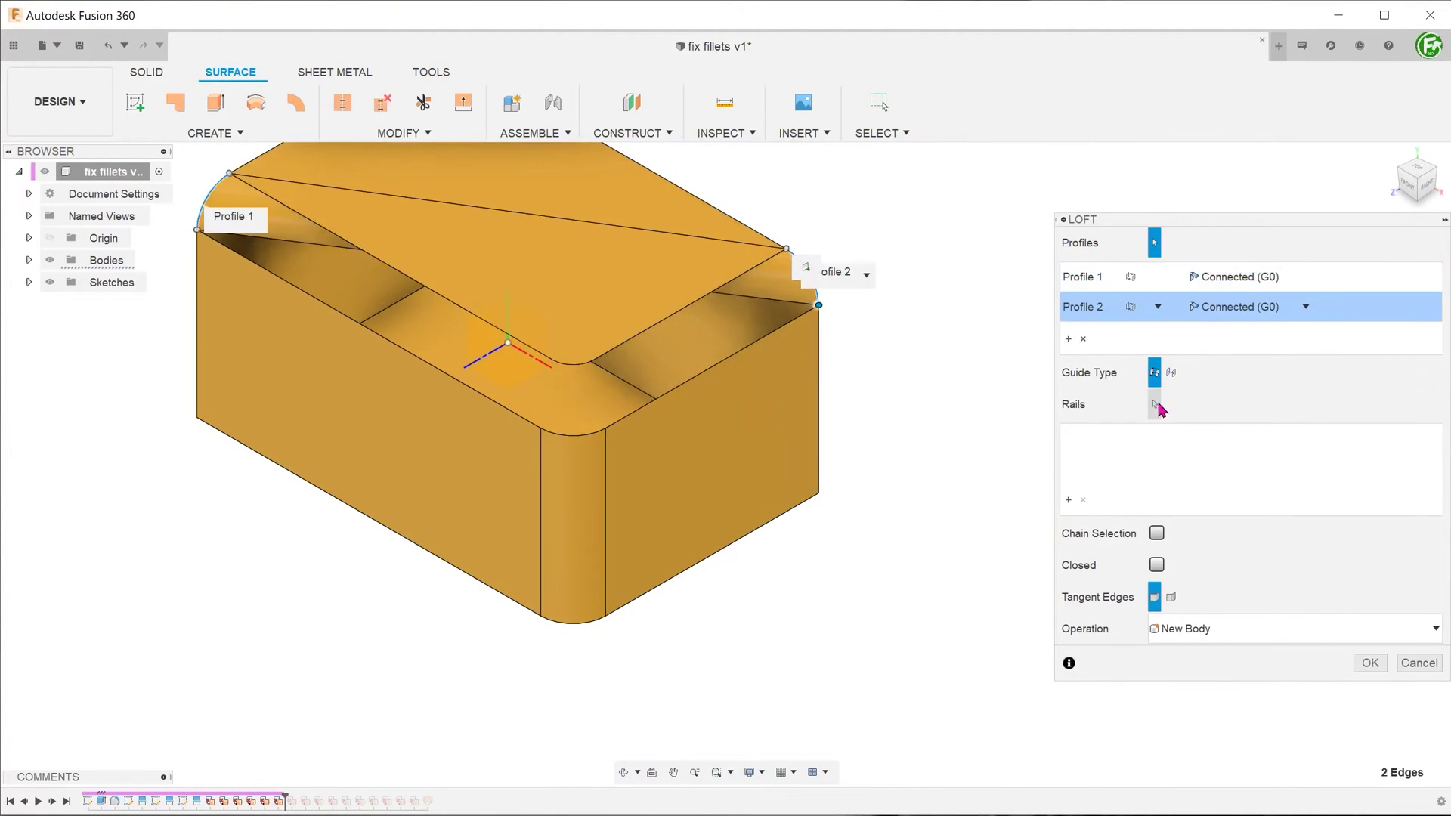
click(1155, 403)
click(1156, 533)
click(457, 305)
click(453, 379)
scroll(470, 320, up, 2)
click(1369, 663)
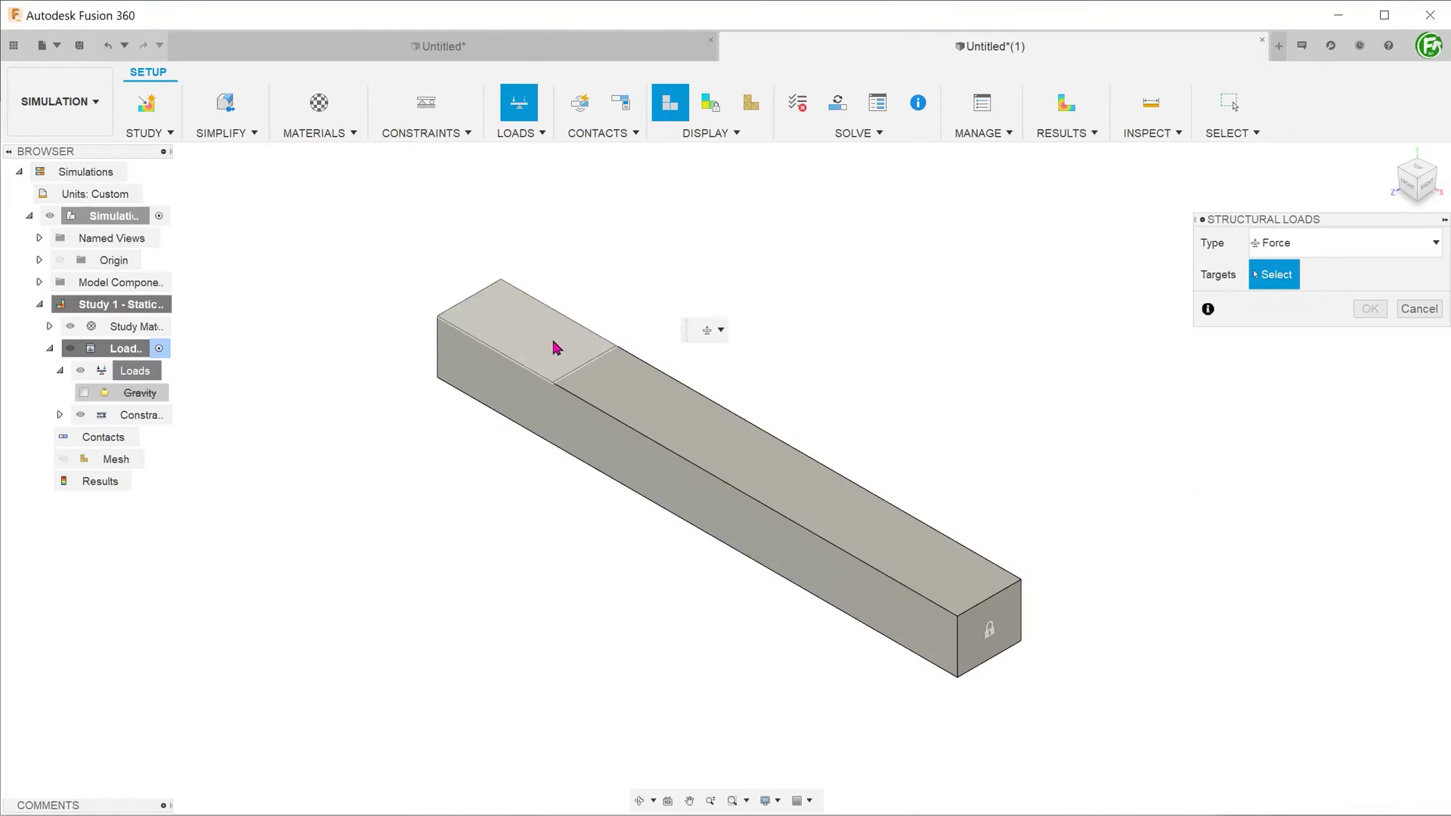
Apply a downward force load to the split region on top of the beam's free end
click(555, 348)
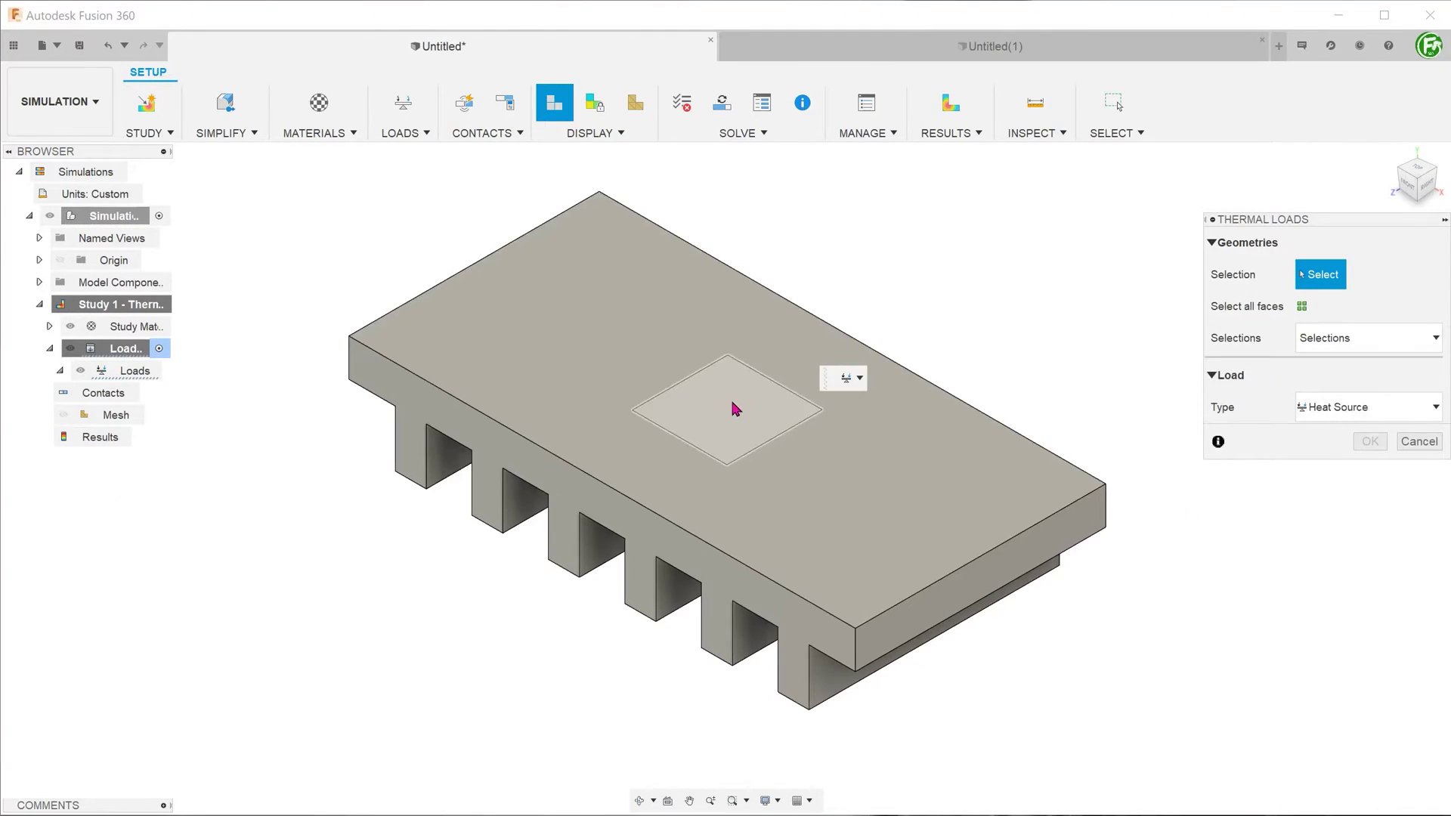
click(734, 406)
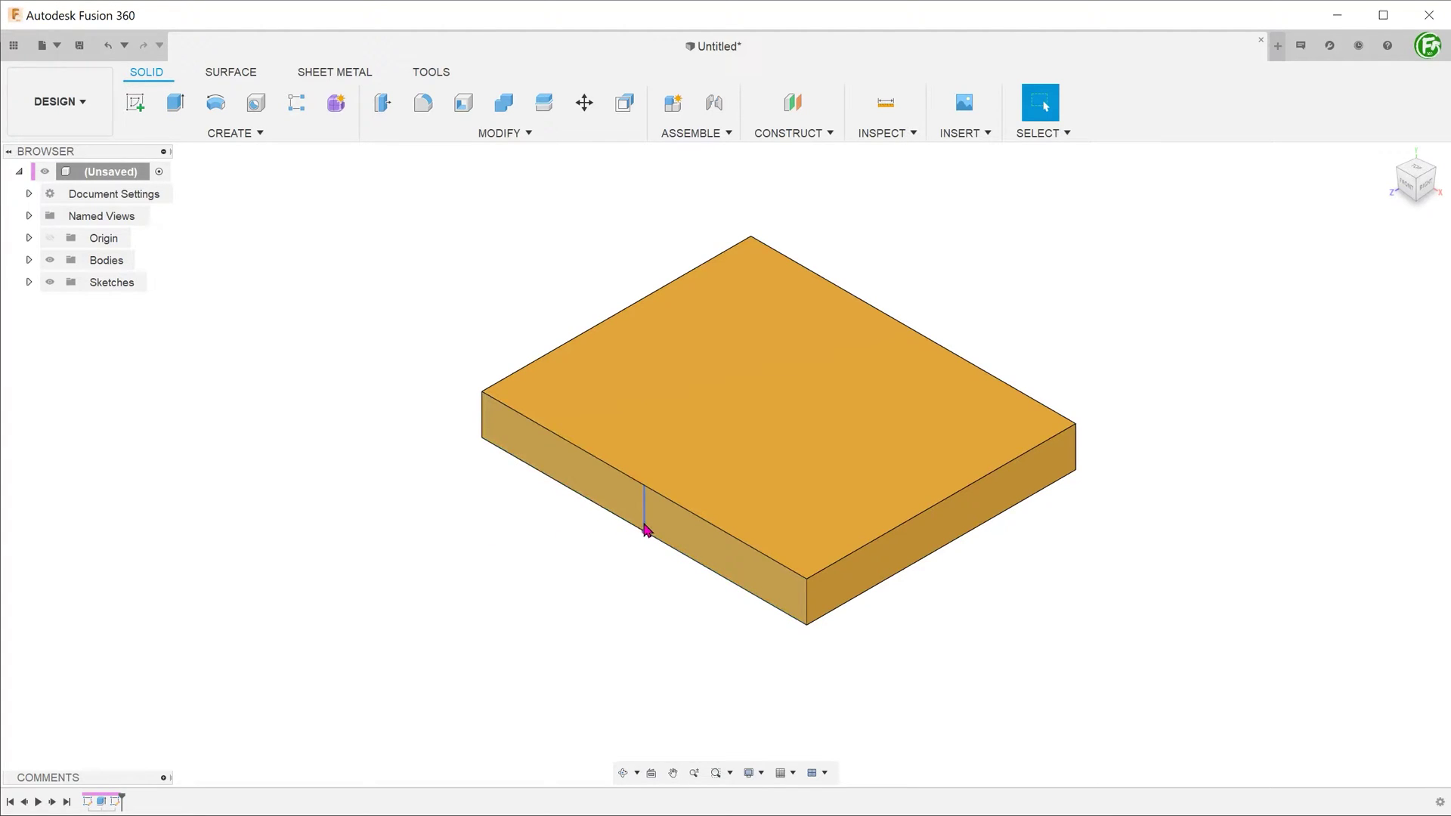
Split the flat block into two bodies with Split Body, using the vertical sketch line on its front face as splitting tool
click(502, 135)
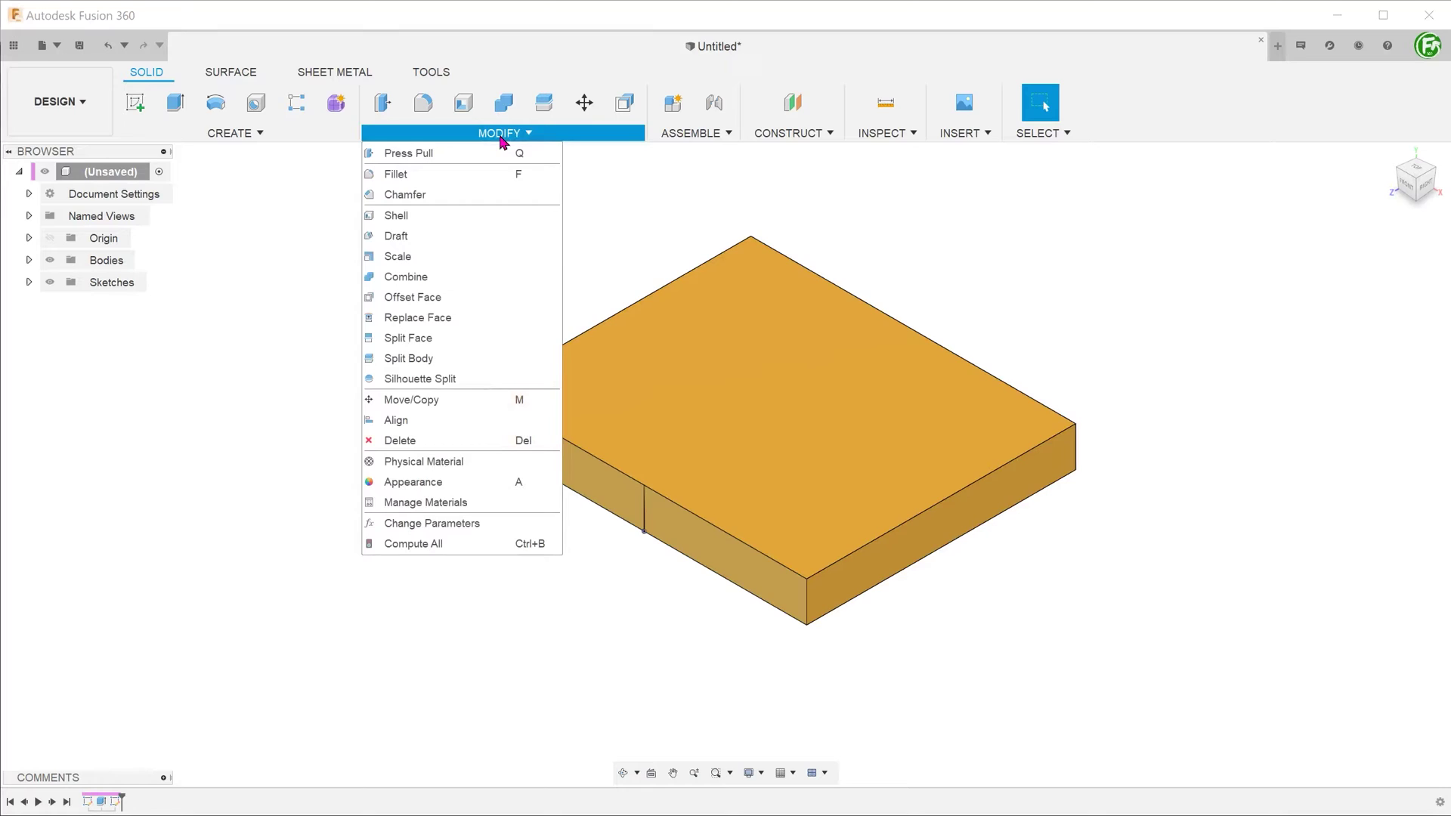
click(519, 359)
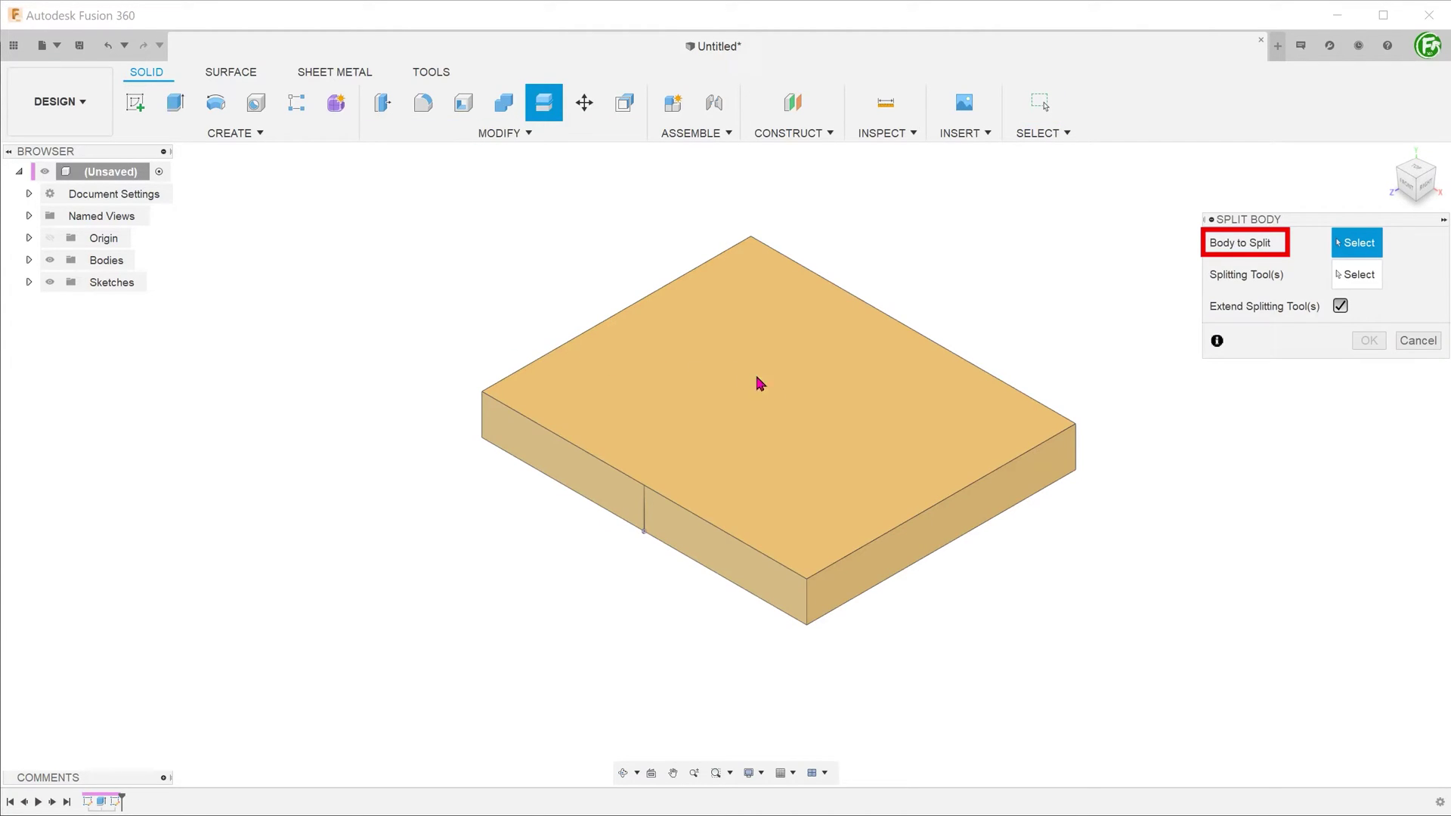
click(787, 387)
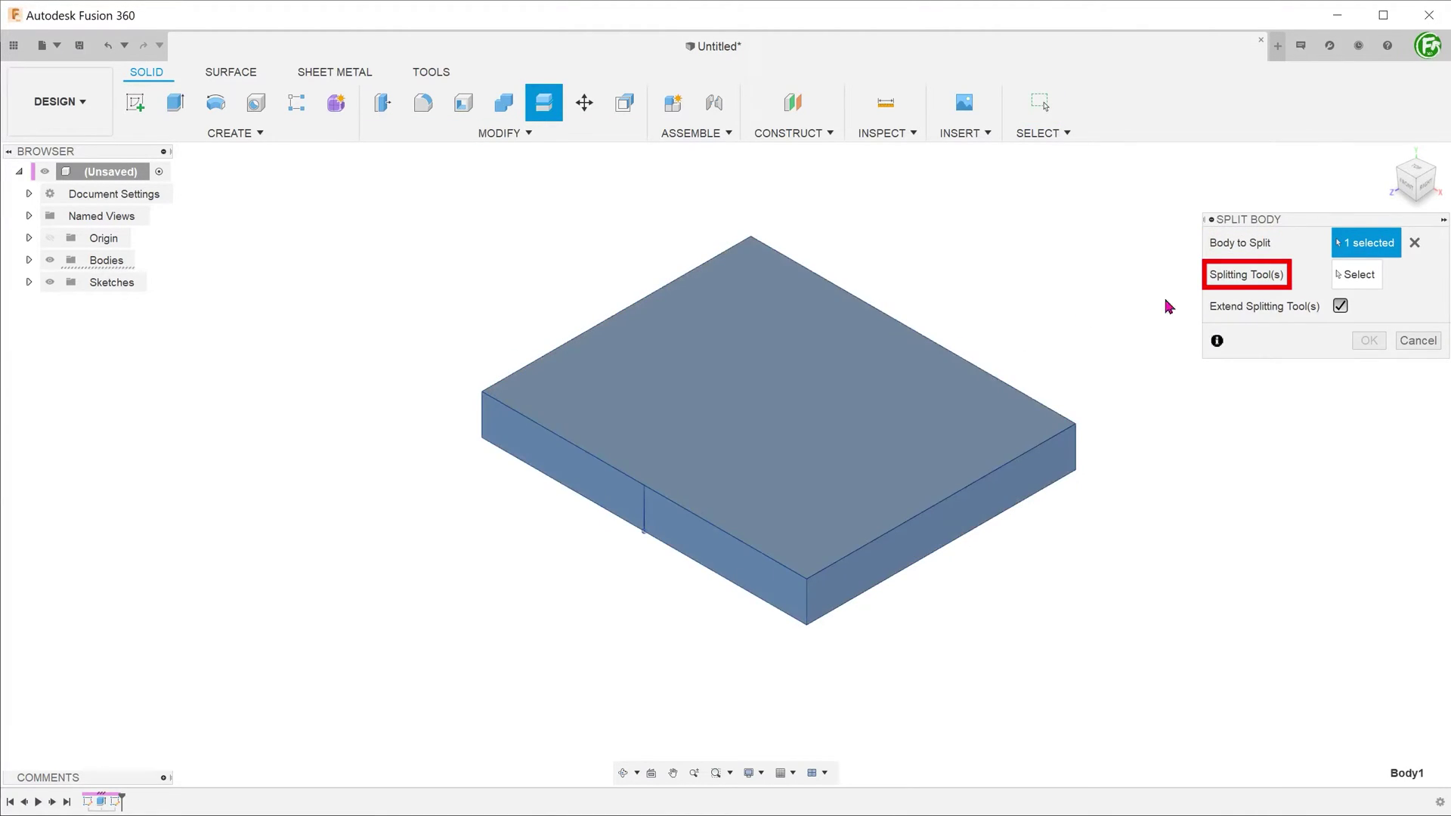
click(1369, 281)
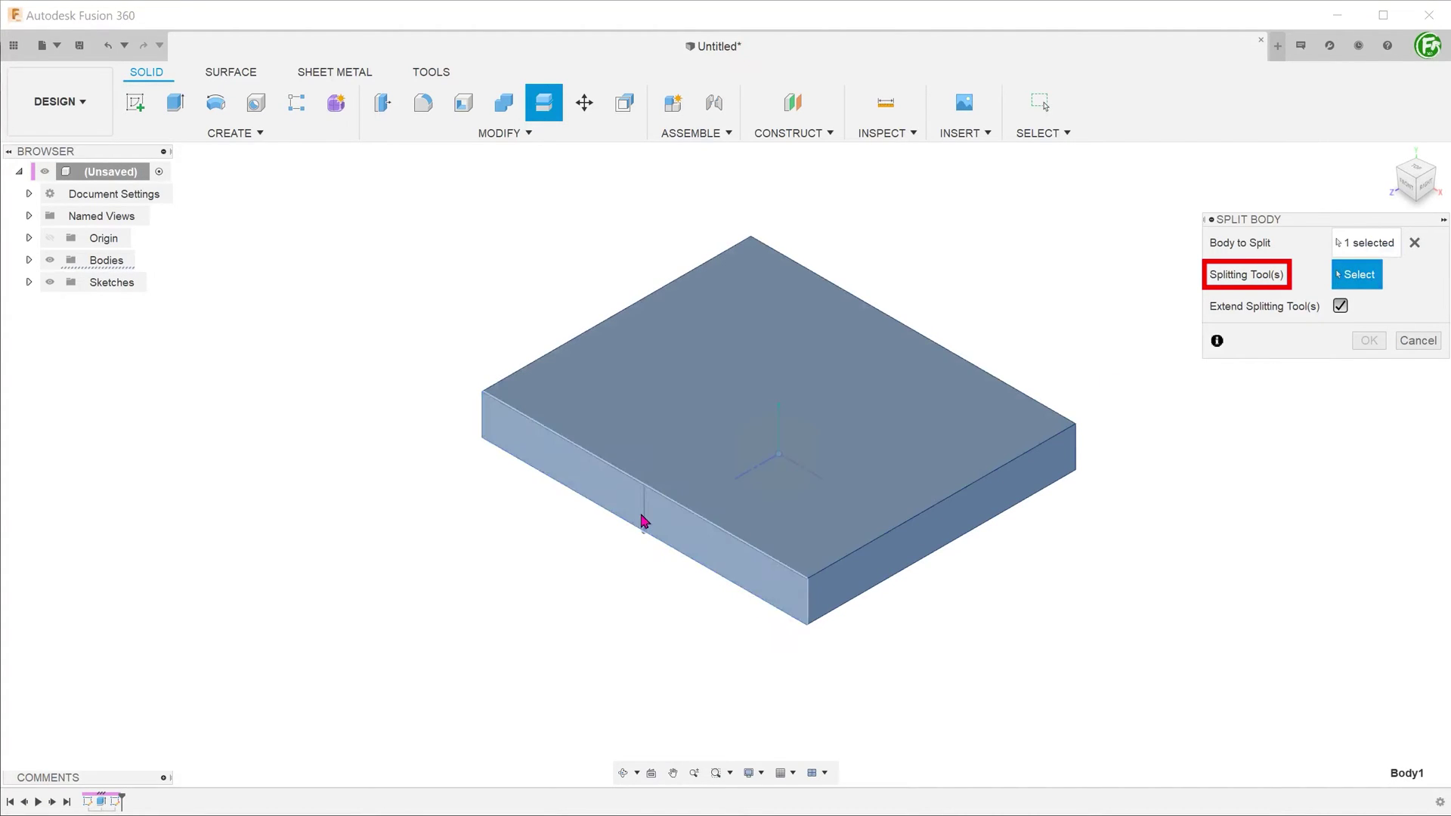
click(643, 520)
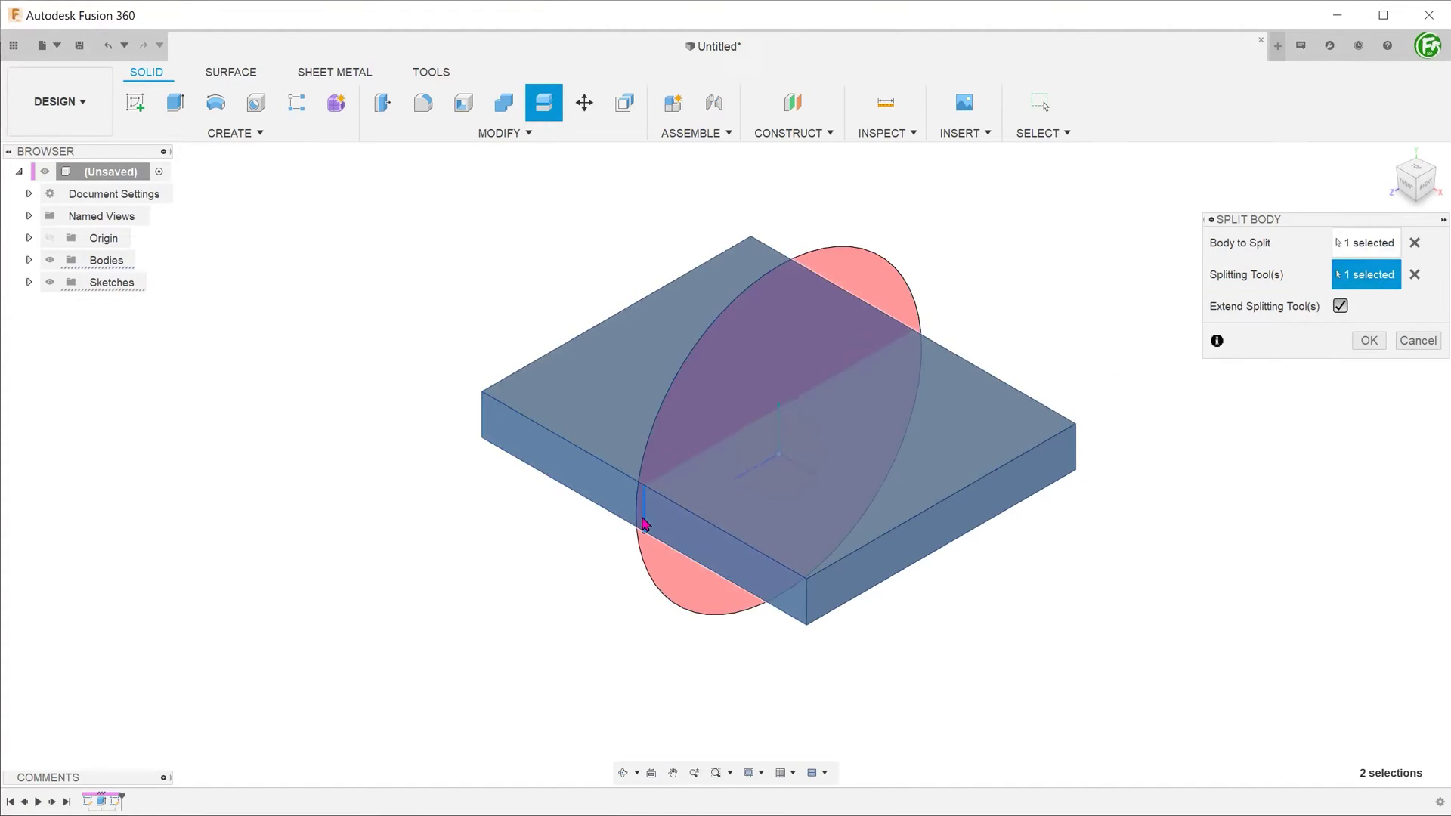
click(1369, 340)
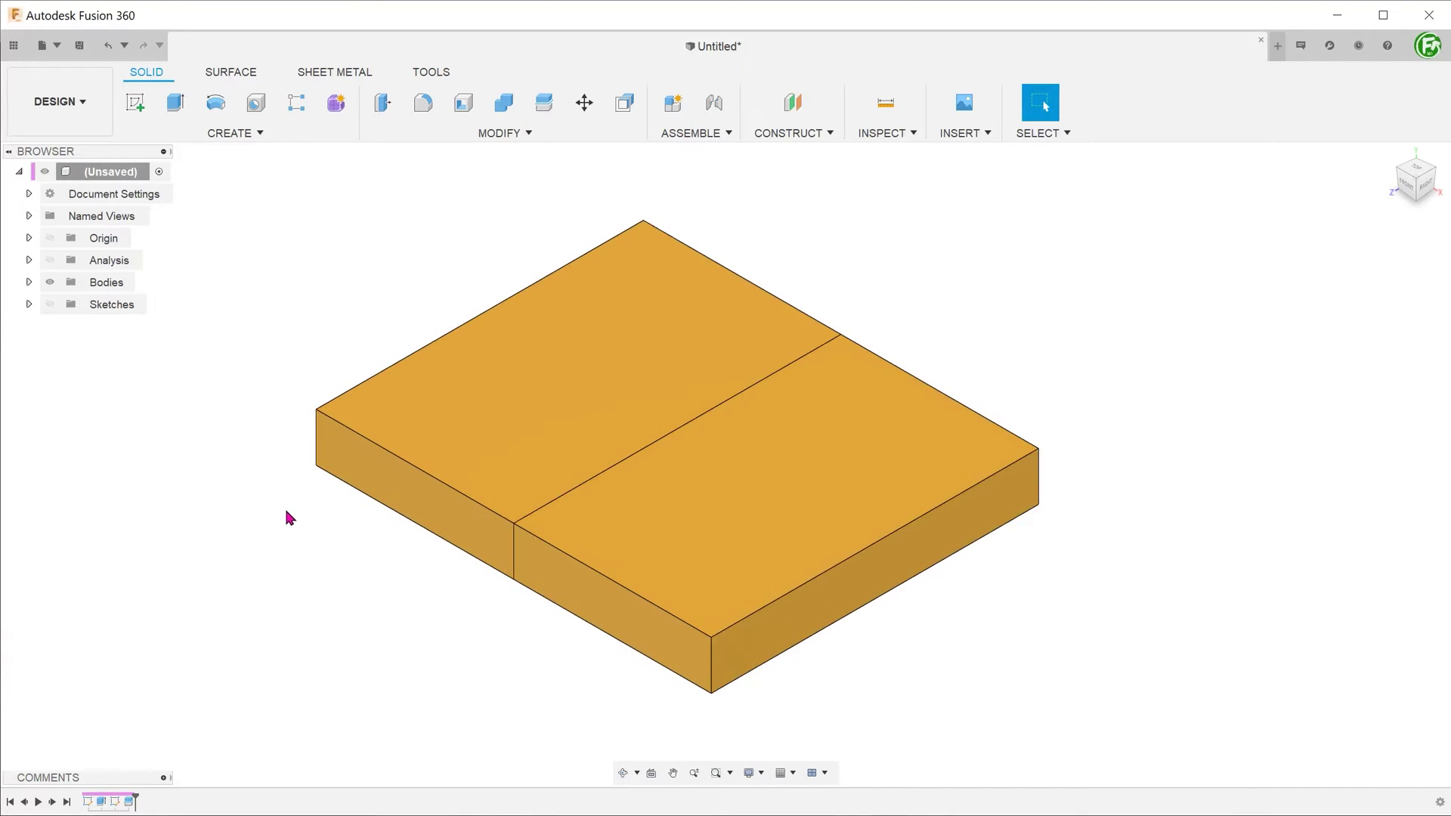
Show the section analysis of the split block and examine its cut face and the resulting bodies
shift+middle_drag(288, 512, 302, 463)
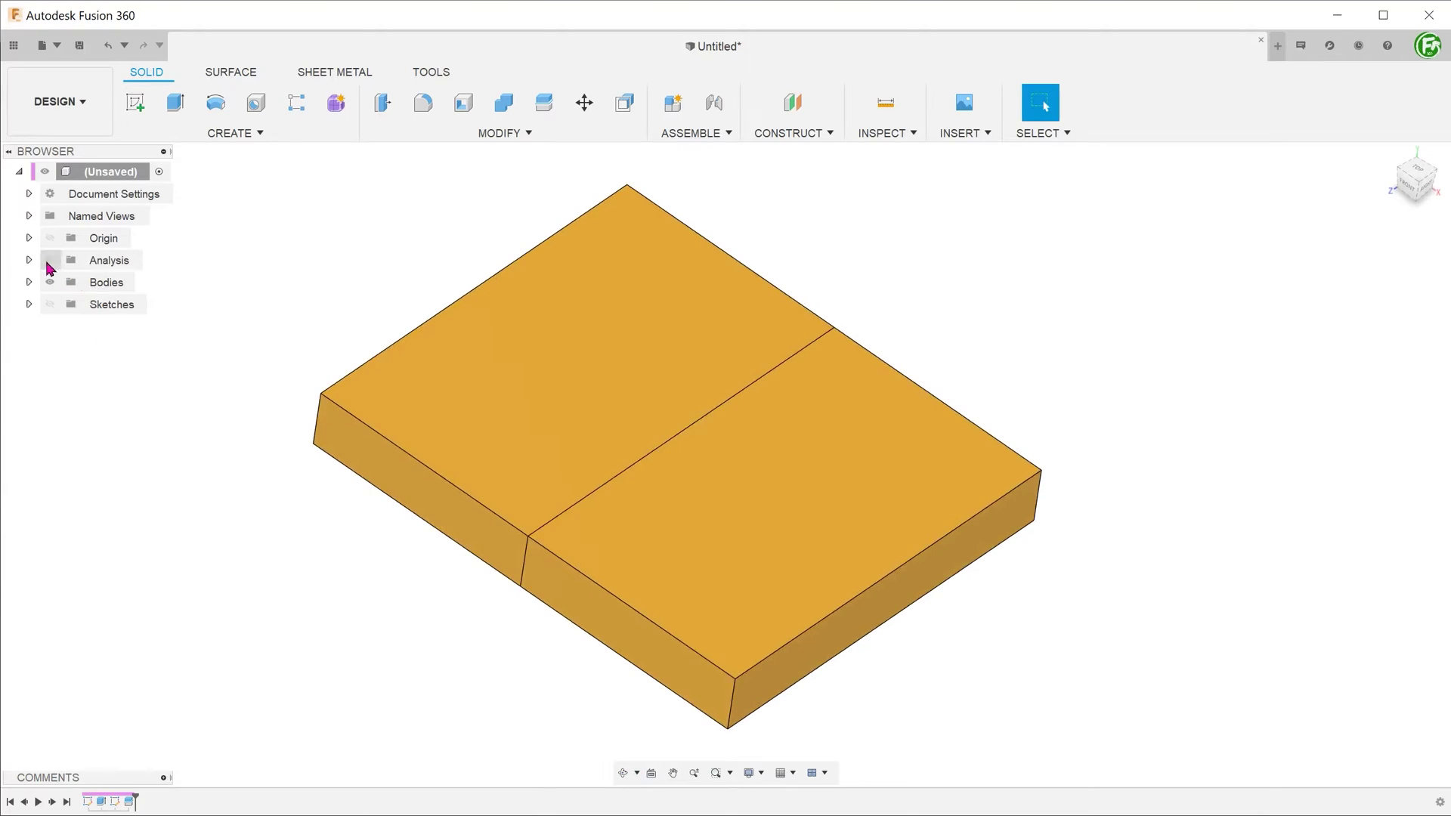
click(49, 260)
mouse_move(389, 524)
shift+middle_down()
mouse_move(492, 554)
mouse_move(594, 527)
shift+middle_up()
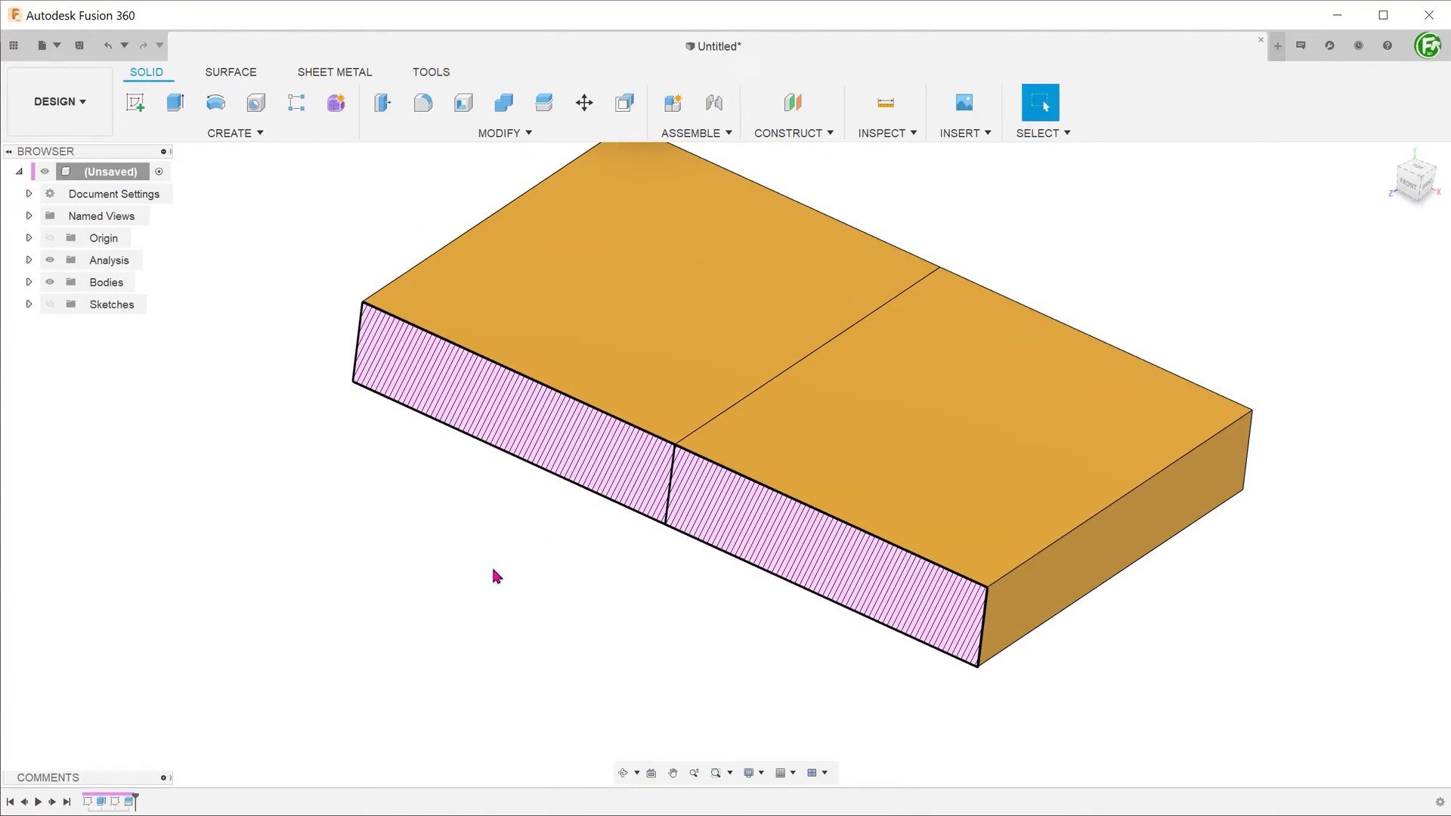
click(28, 282)
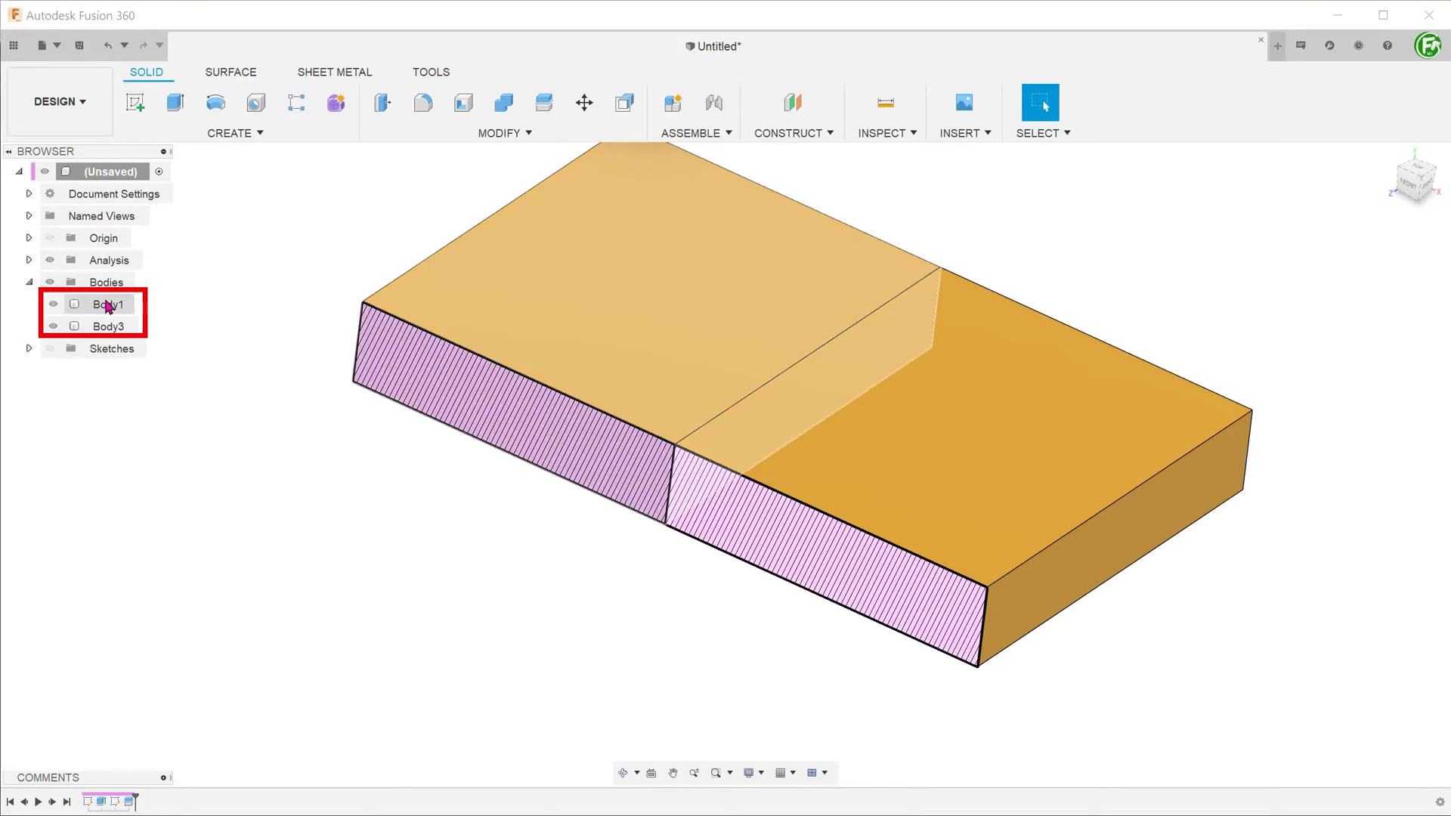
click(102, 305)
click(234, 364)
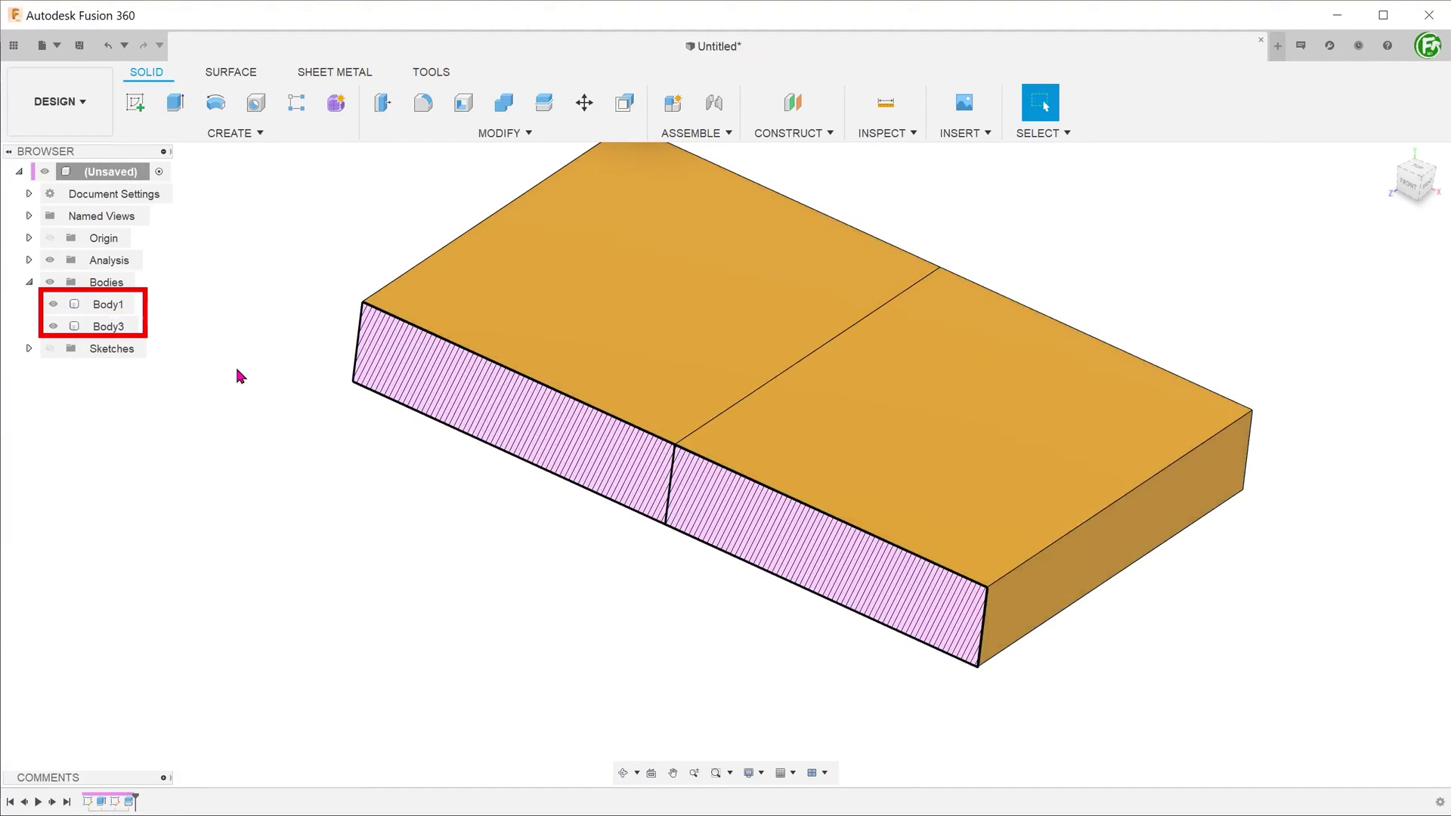
Move Body1 away from the other half by 15 mm in Y and -22 mm in X
click(457, 136)
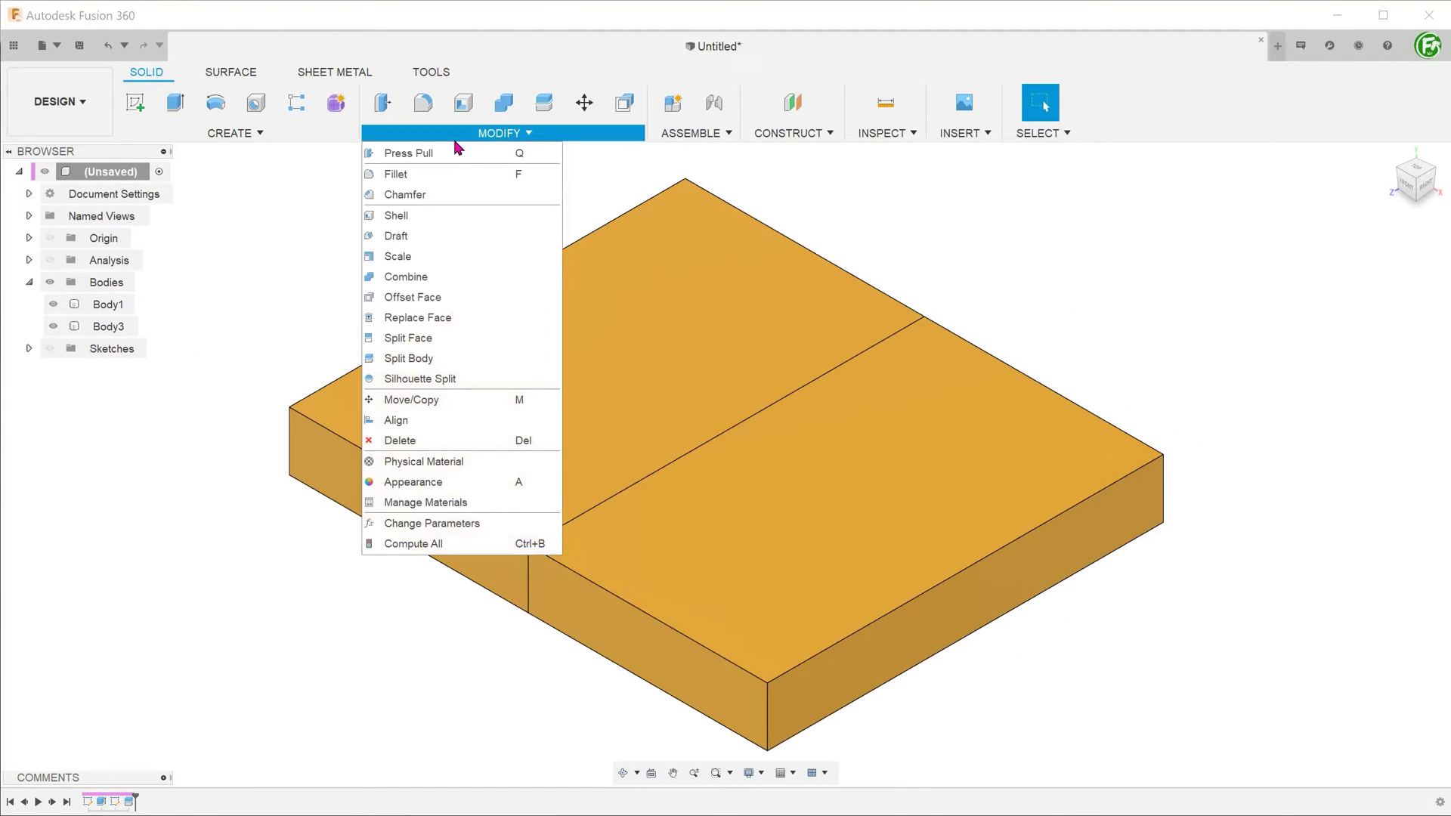
click(411, 400)
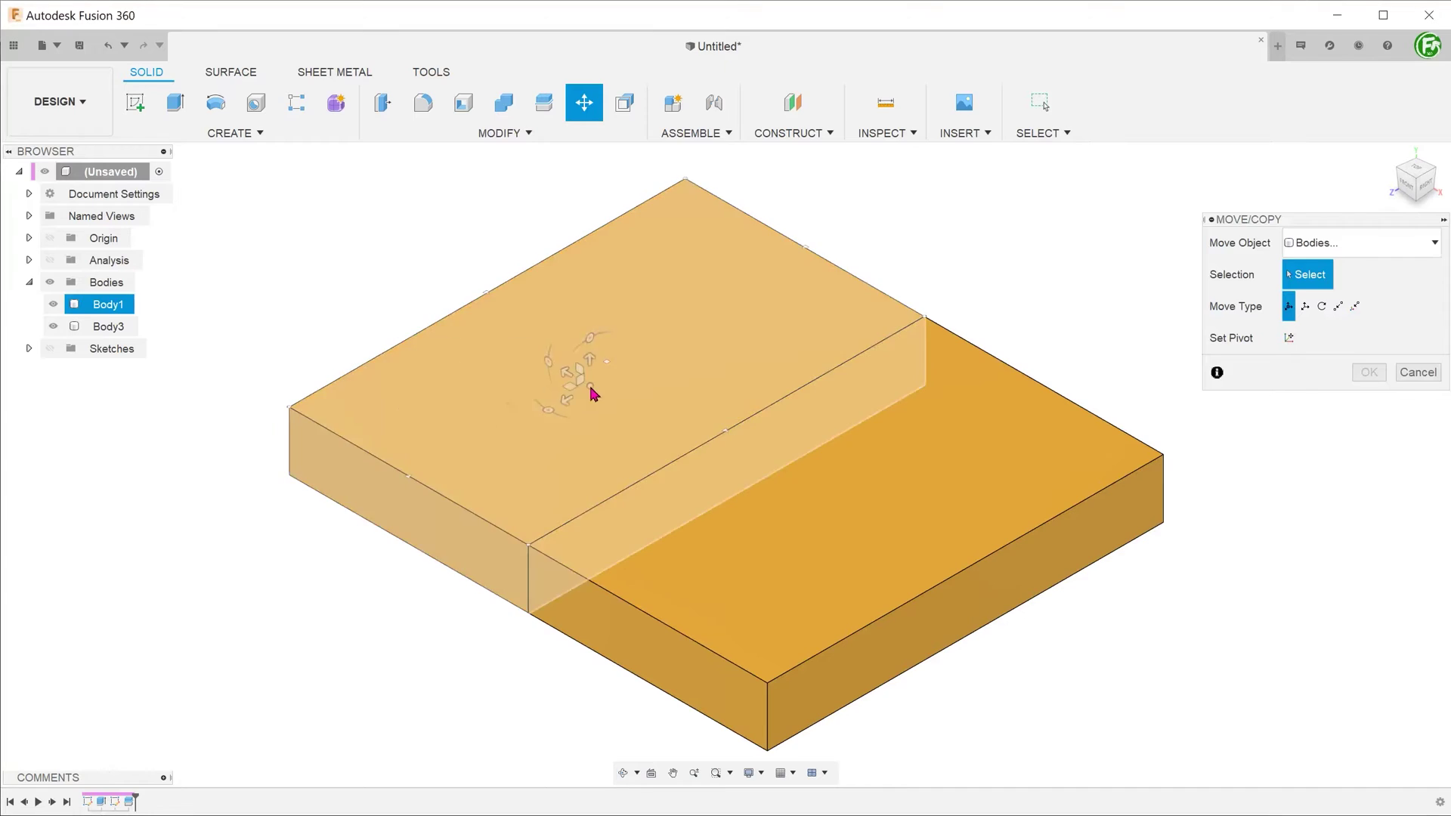
click(586, 384)
drag(608, 367, 558, 266)
scroll(558, 272, down, 1)
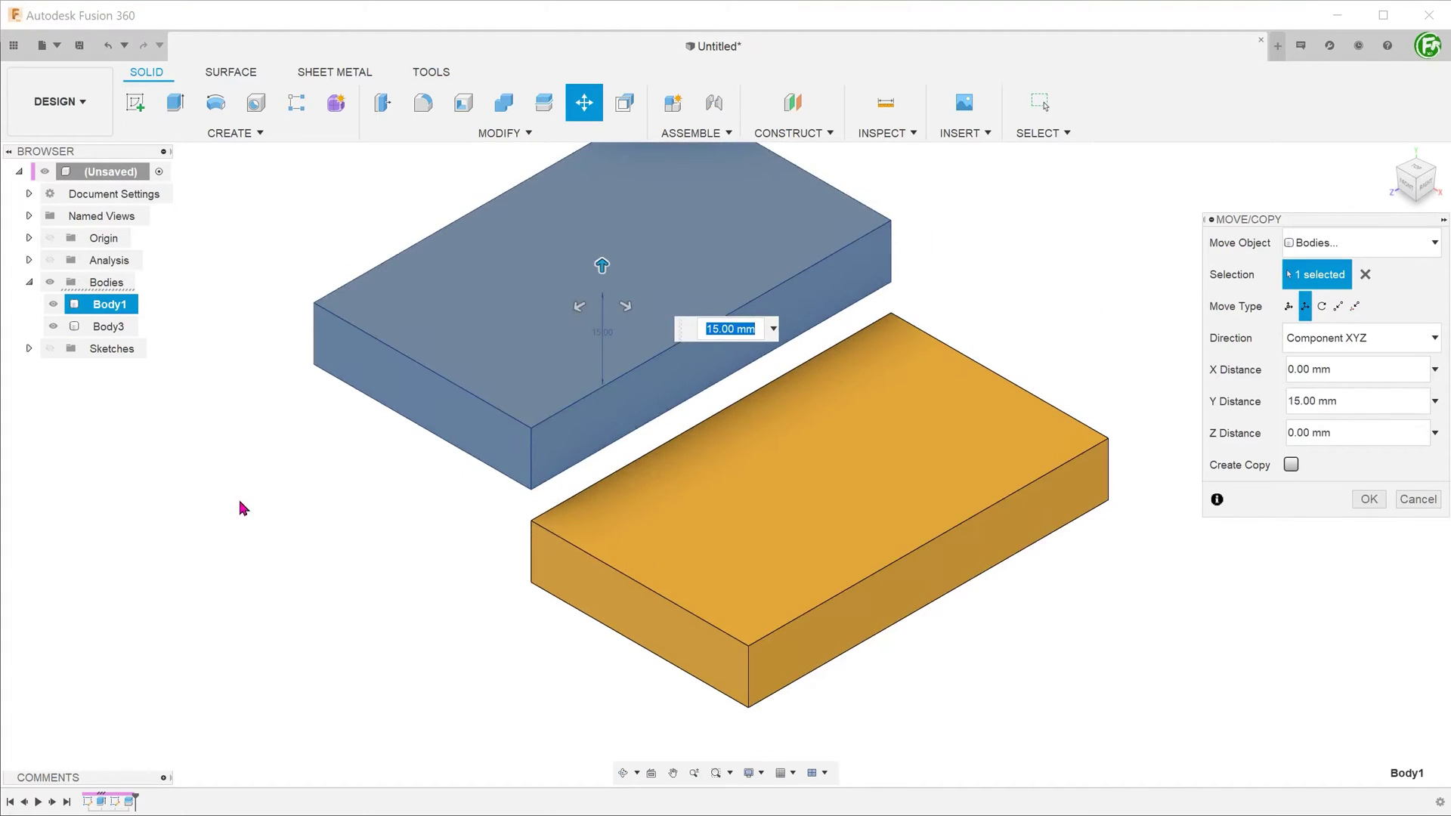
middle_drag(237, 500, 343, 527)
drag(722, 327, 535, 396)
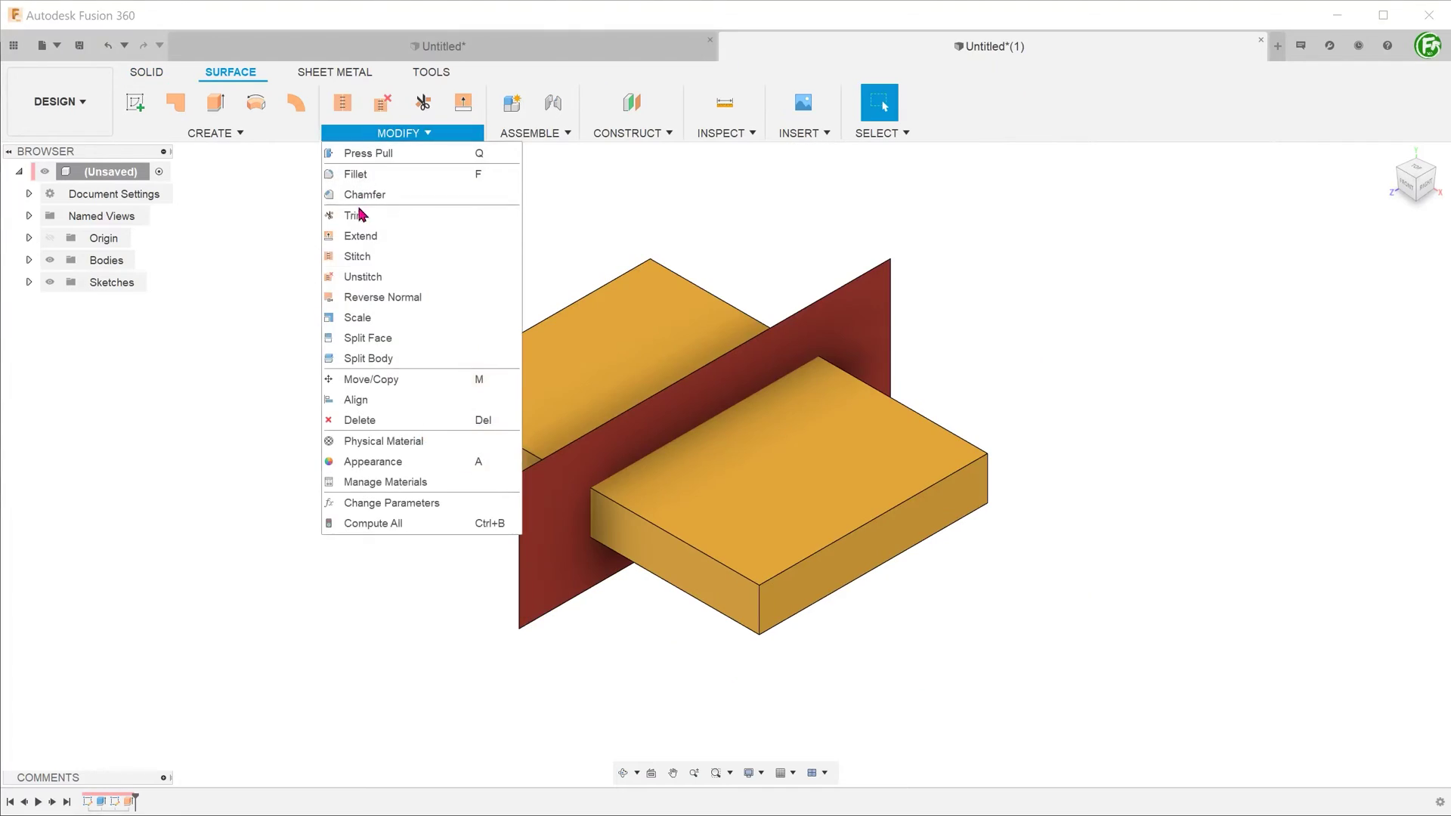
Split the second document's flat block with Split Body, using the upright planar surface as splitting tool, and hide the surface body
click(408, 356)
click(538, 398)
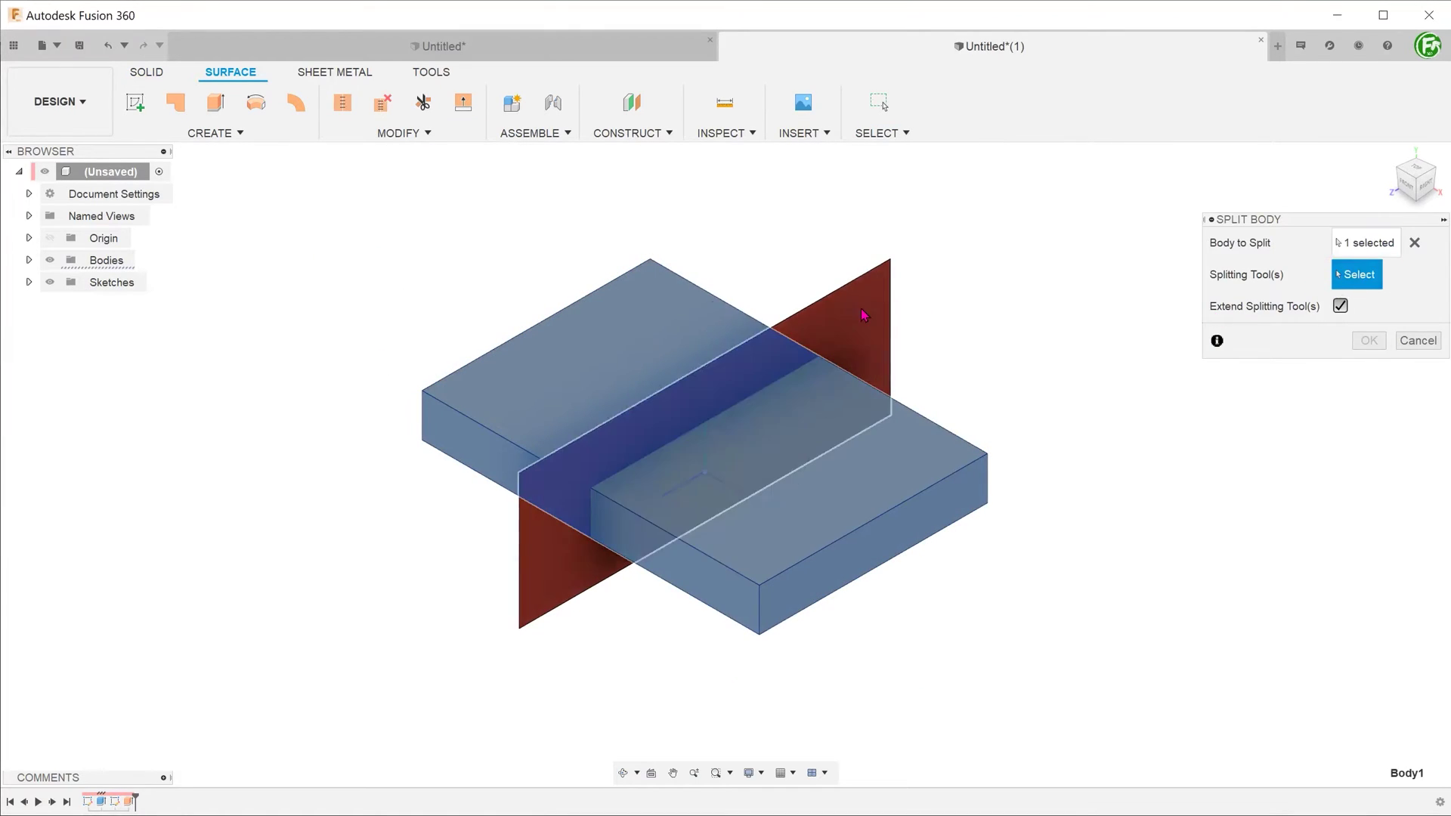
key(Escape)
click(29, 260)
click(53, 304)
shift+middle_drag(291, 500, 385, 453)
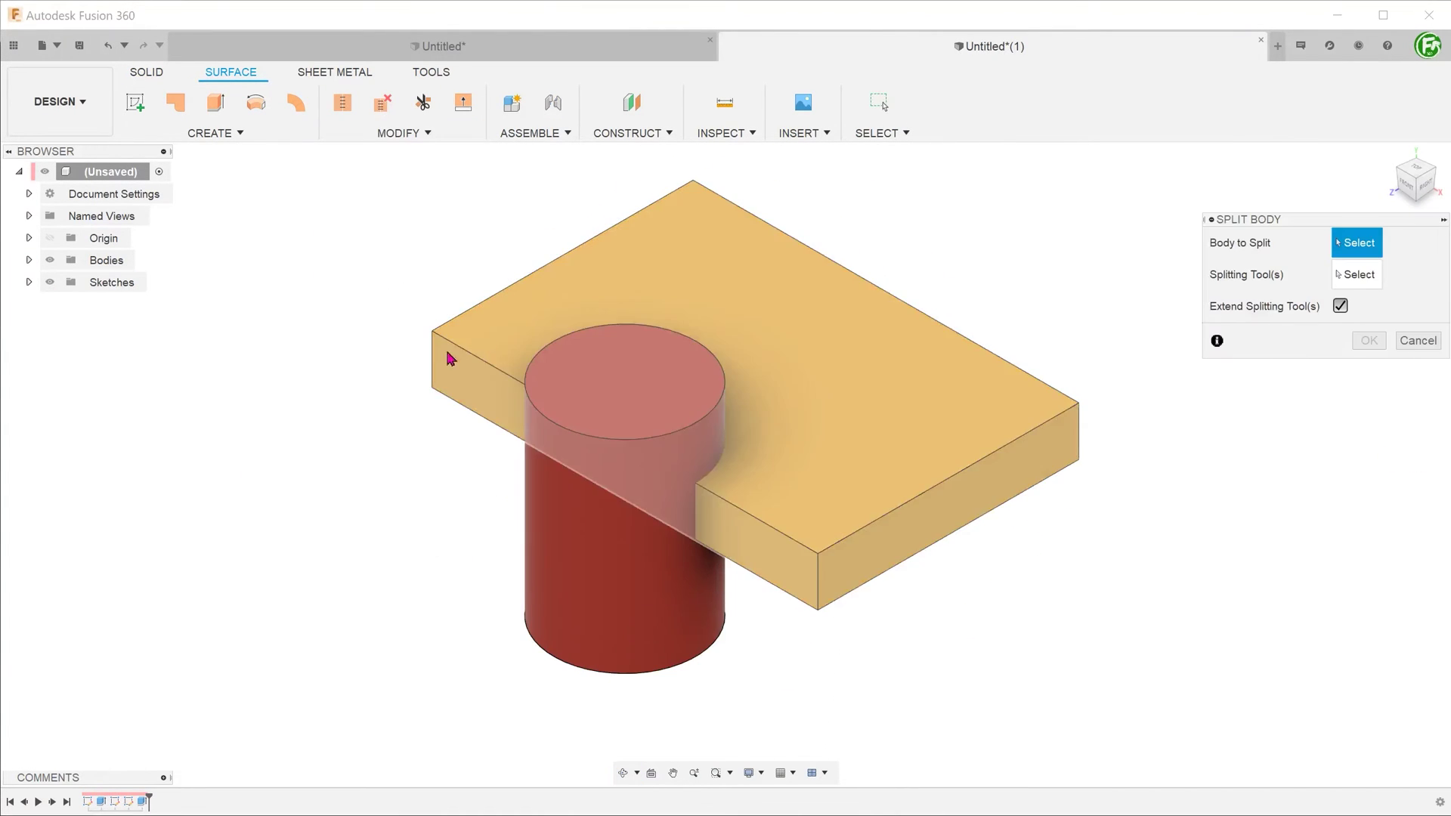
Split the flat block with Split Body, using the cylinder's curved side as splitting tool, and hide the cylinder
click(454, 351)
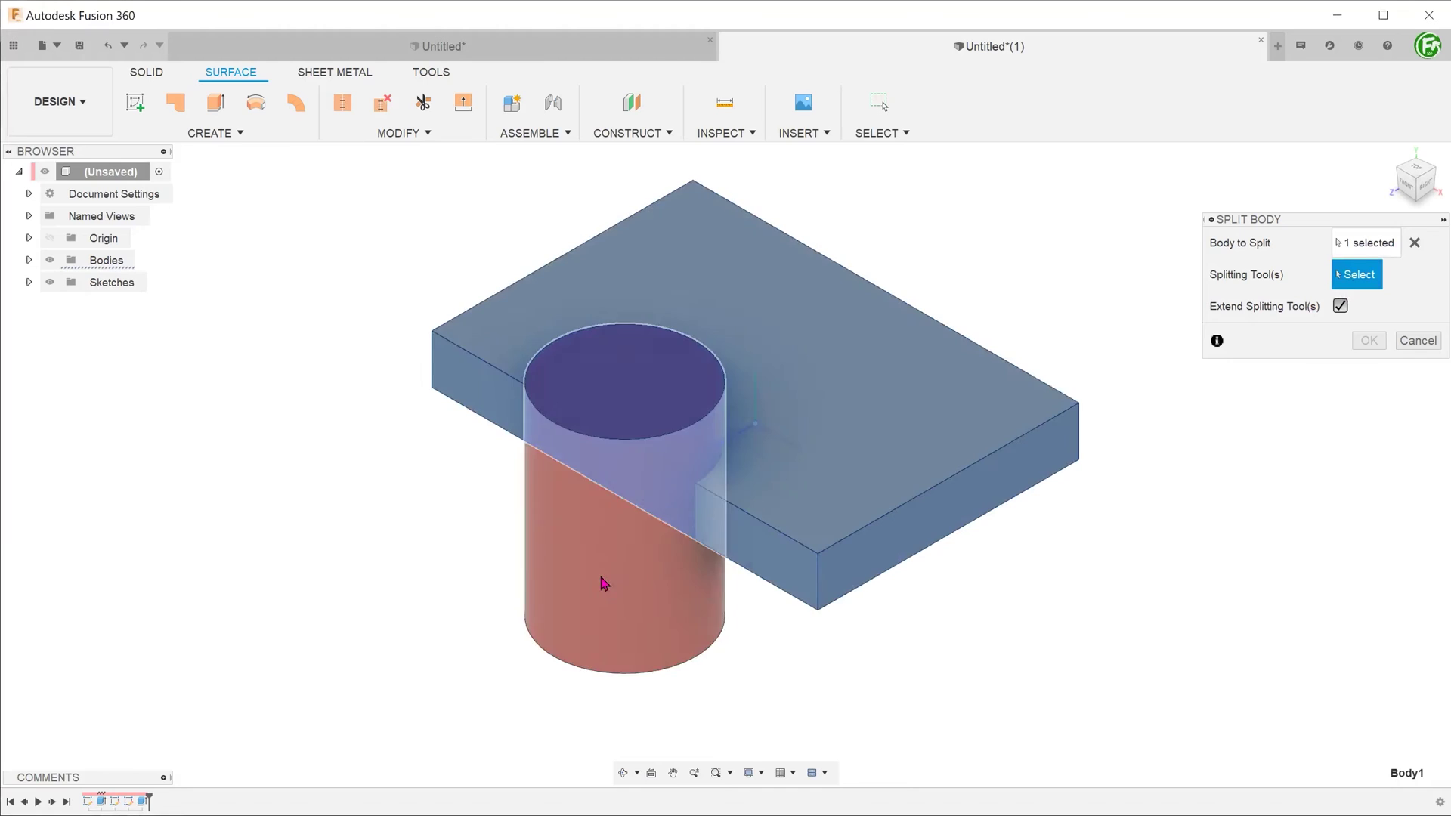
click(603, 584)
click(1369, 340)
click(29, 260)
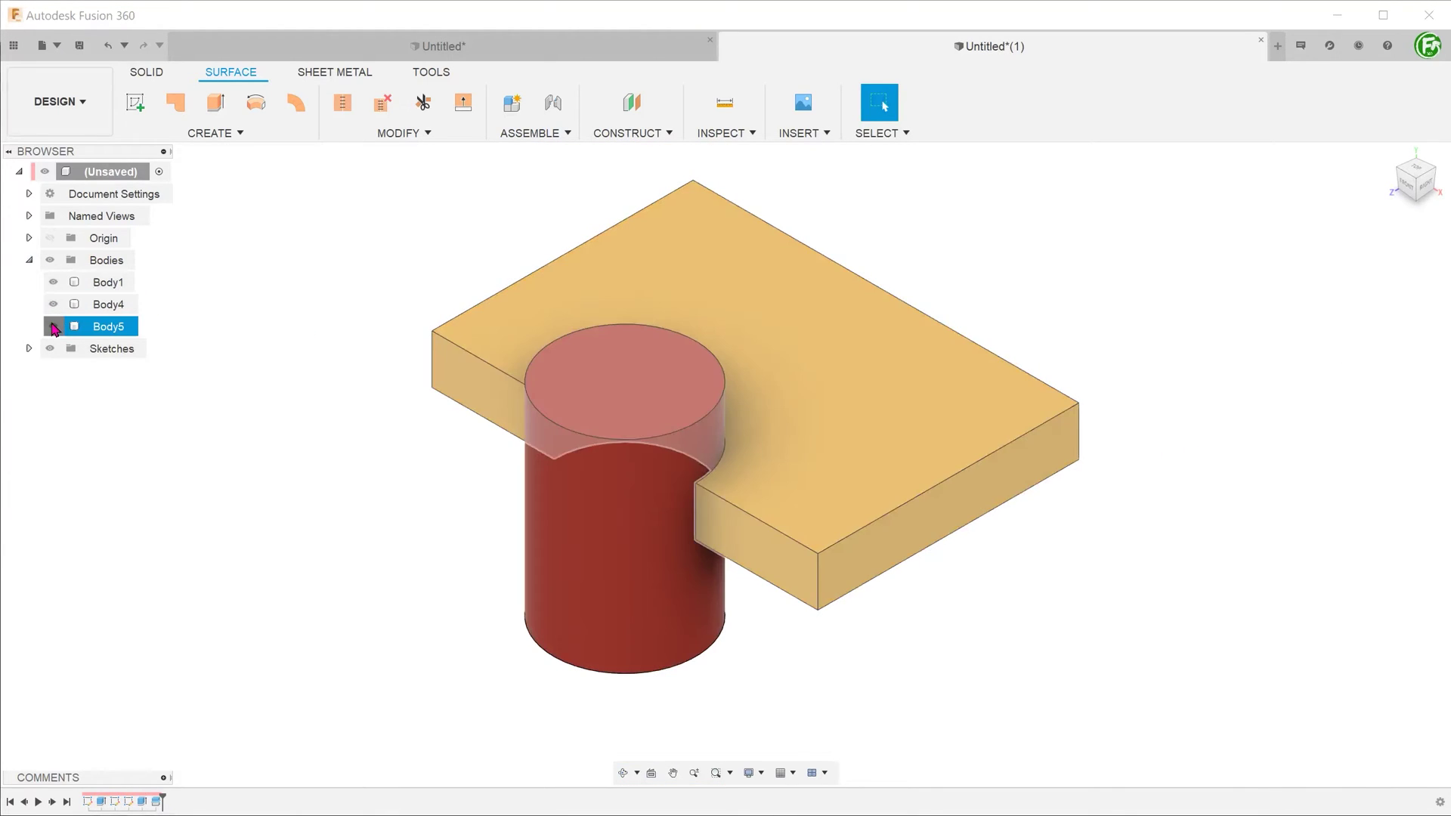
click(53, 327)
shift+middle_drag(447, 473, 567, 427)
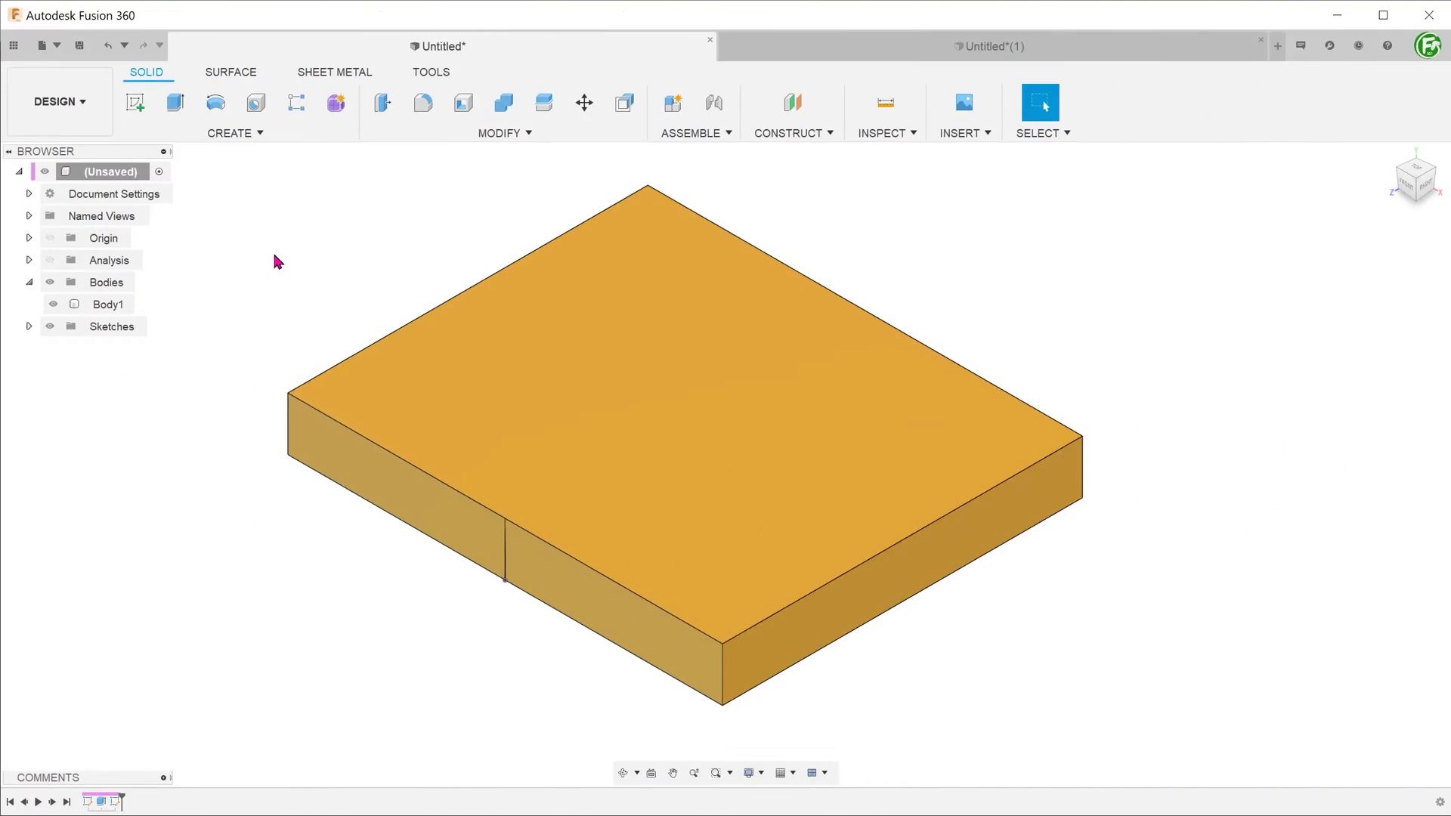
Divide the first document's block faces (top, front, bottom and back) with Split Face, using the front sketch line and Split with Surface
middle_drag(275, 260, 359, 257)
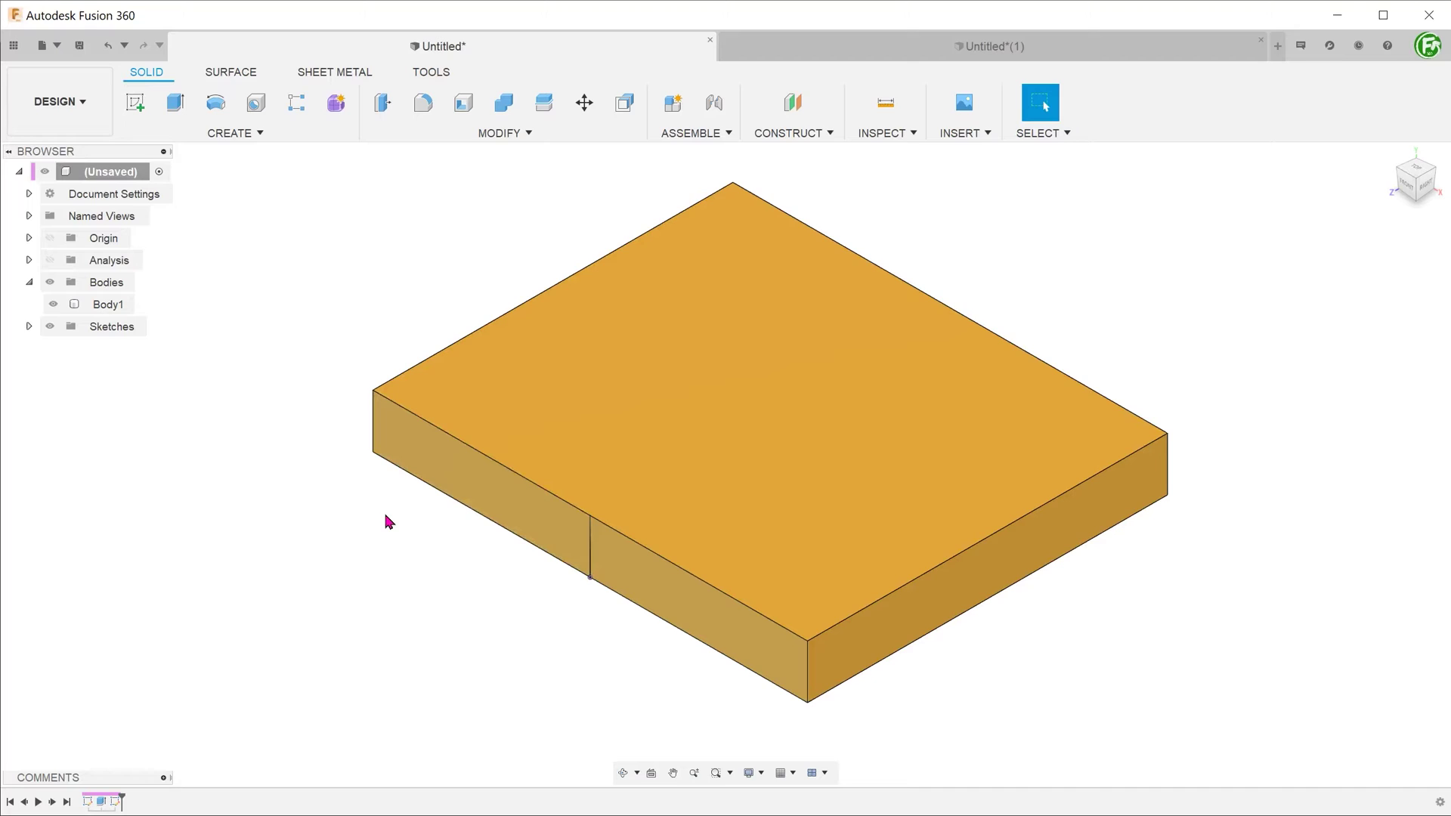
click(488, 133)
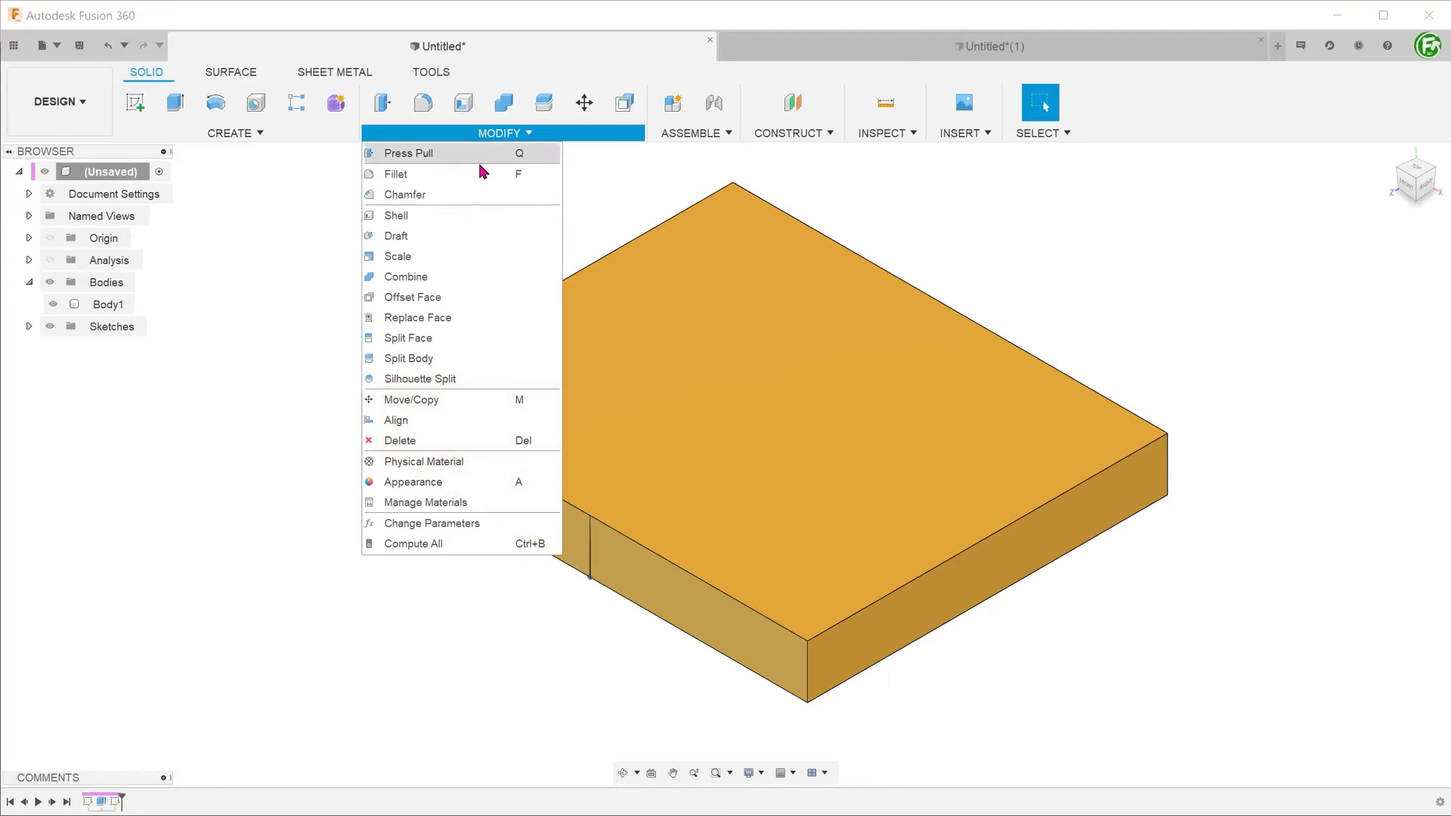
click(487, 339)
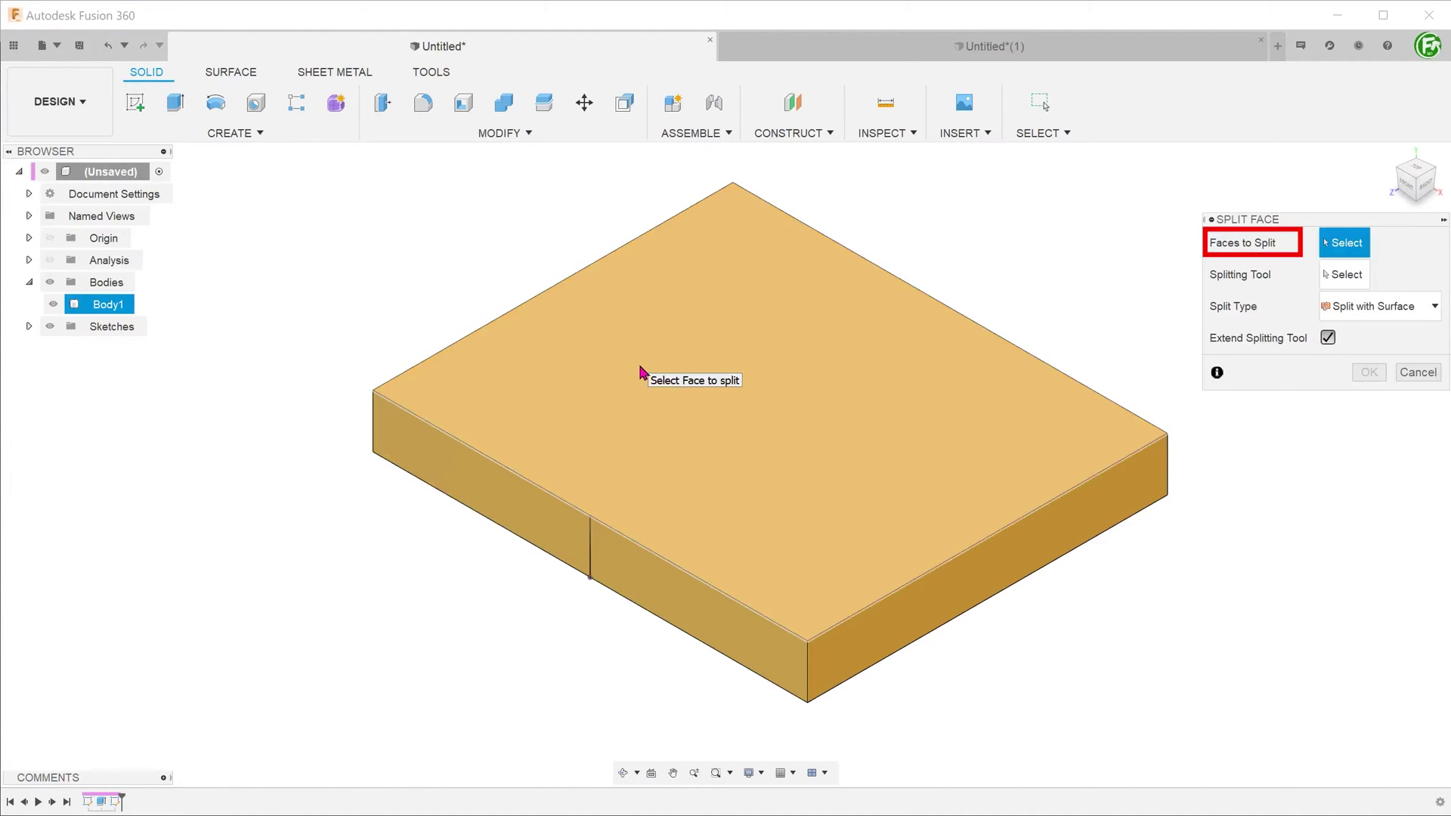
click(635, 578)
click(703, 469)
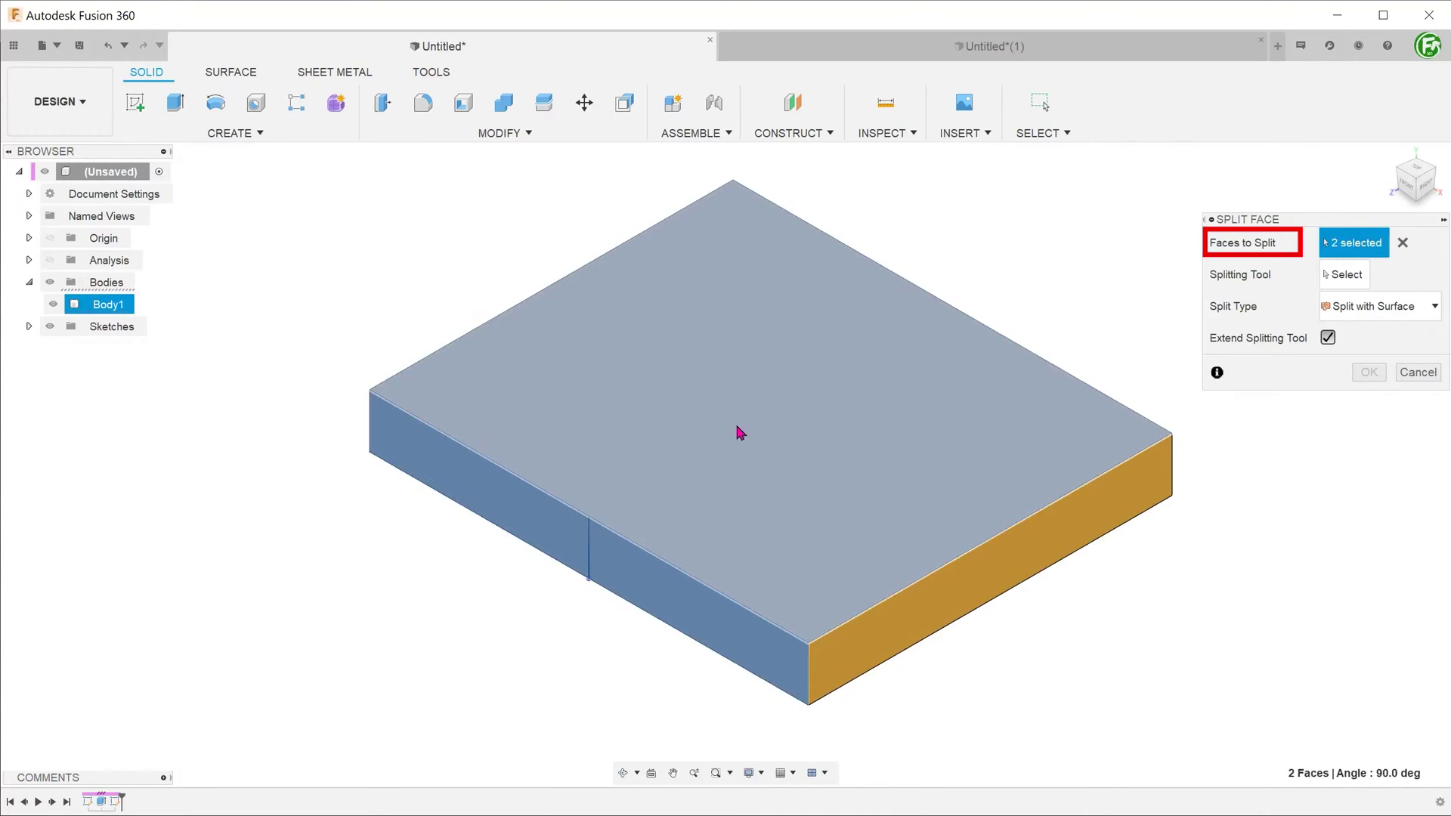
shift+middle_drag(738, 428, 662, 313)
click(786, 405)
click(695, 555)
shift+middle_drag(690, 560, 773, 475)
click(1341, 277)
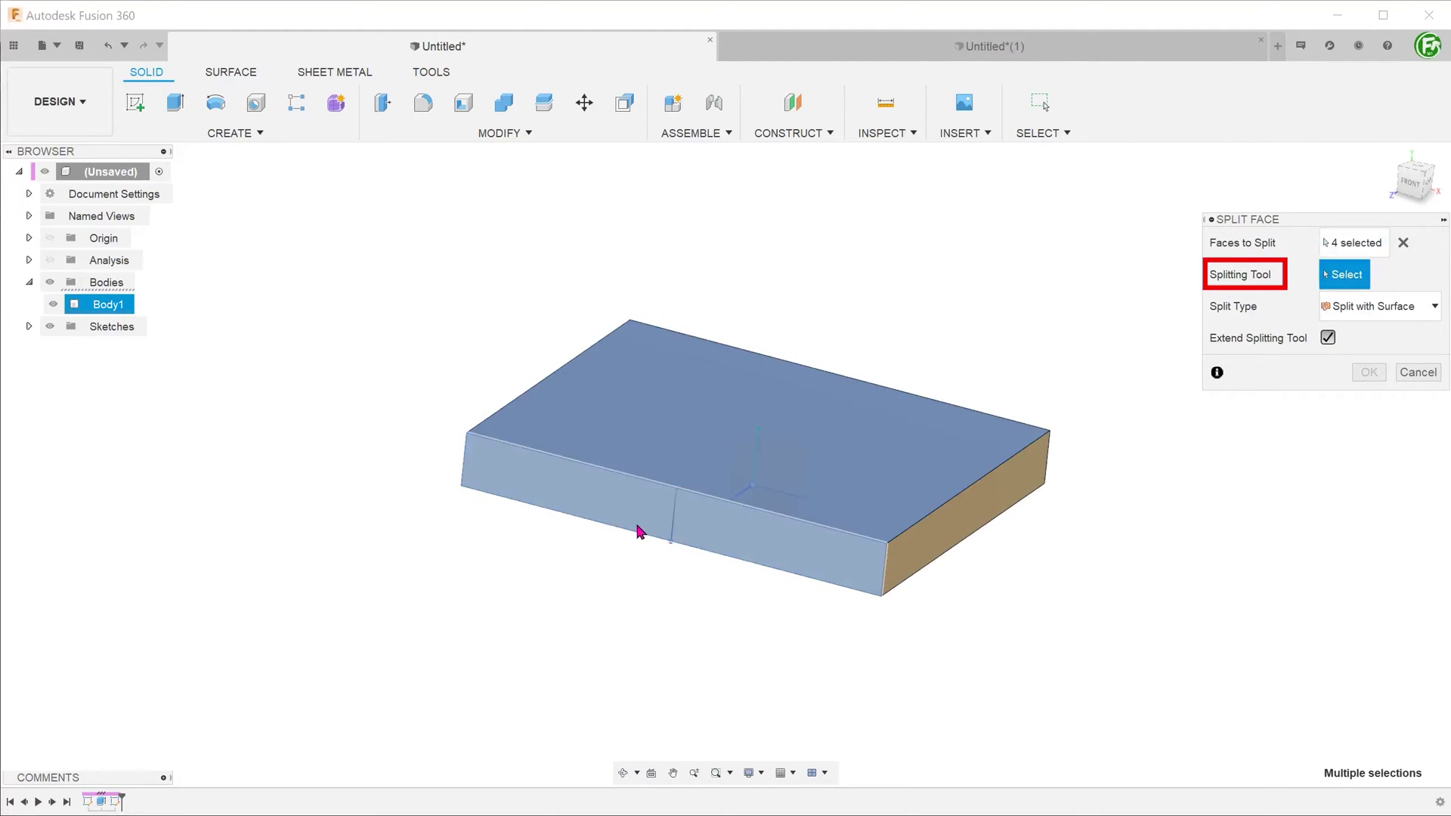
click(673, 534)
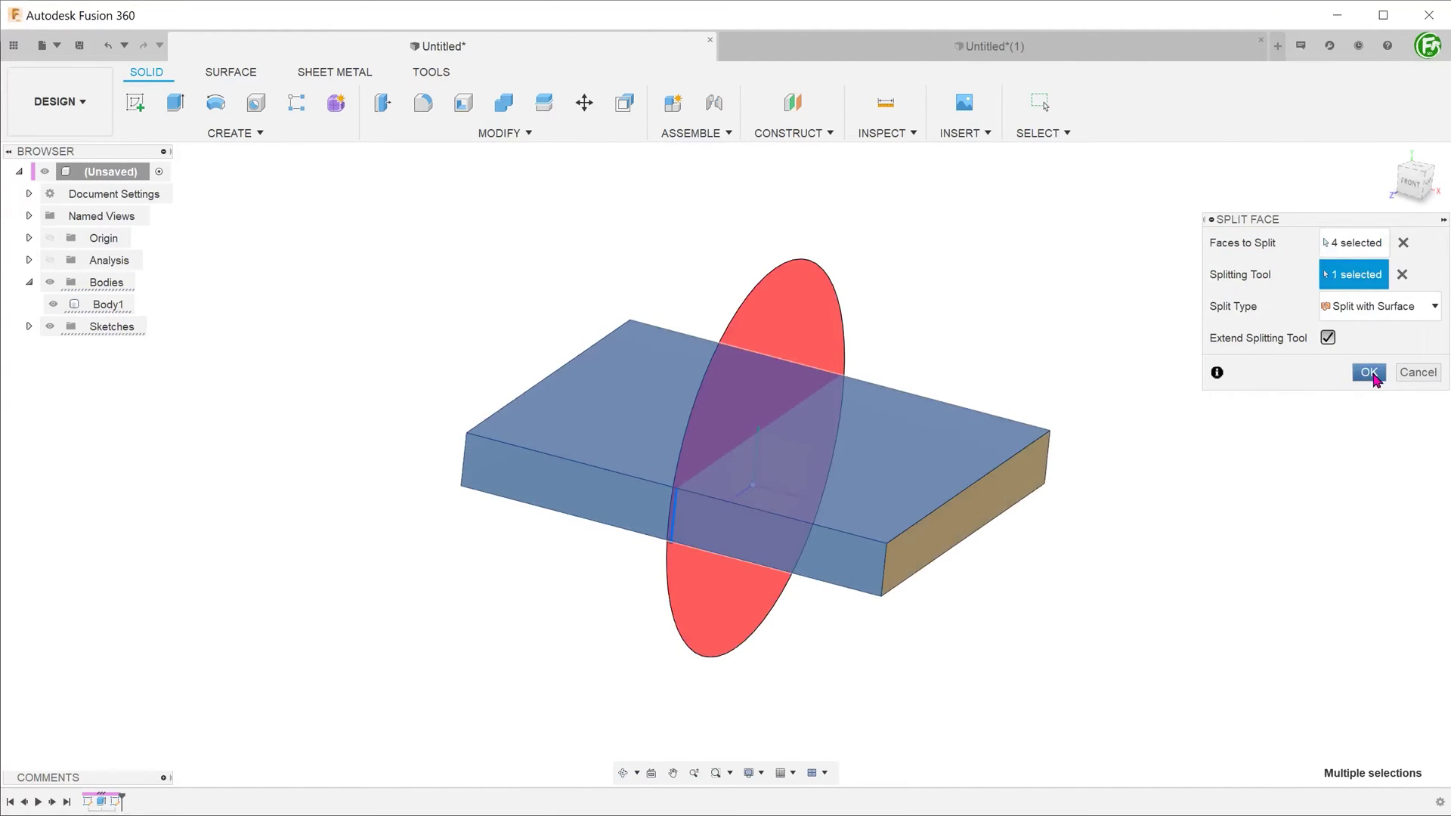
key(Return)
scroll(592, 574, up, 1)
shift+middle_drag(593, 572, 618, 589)
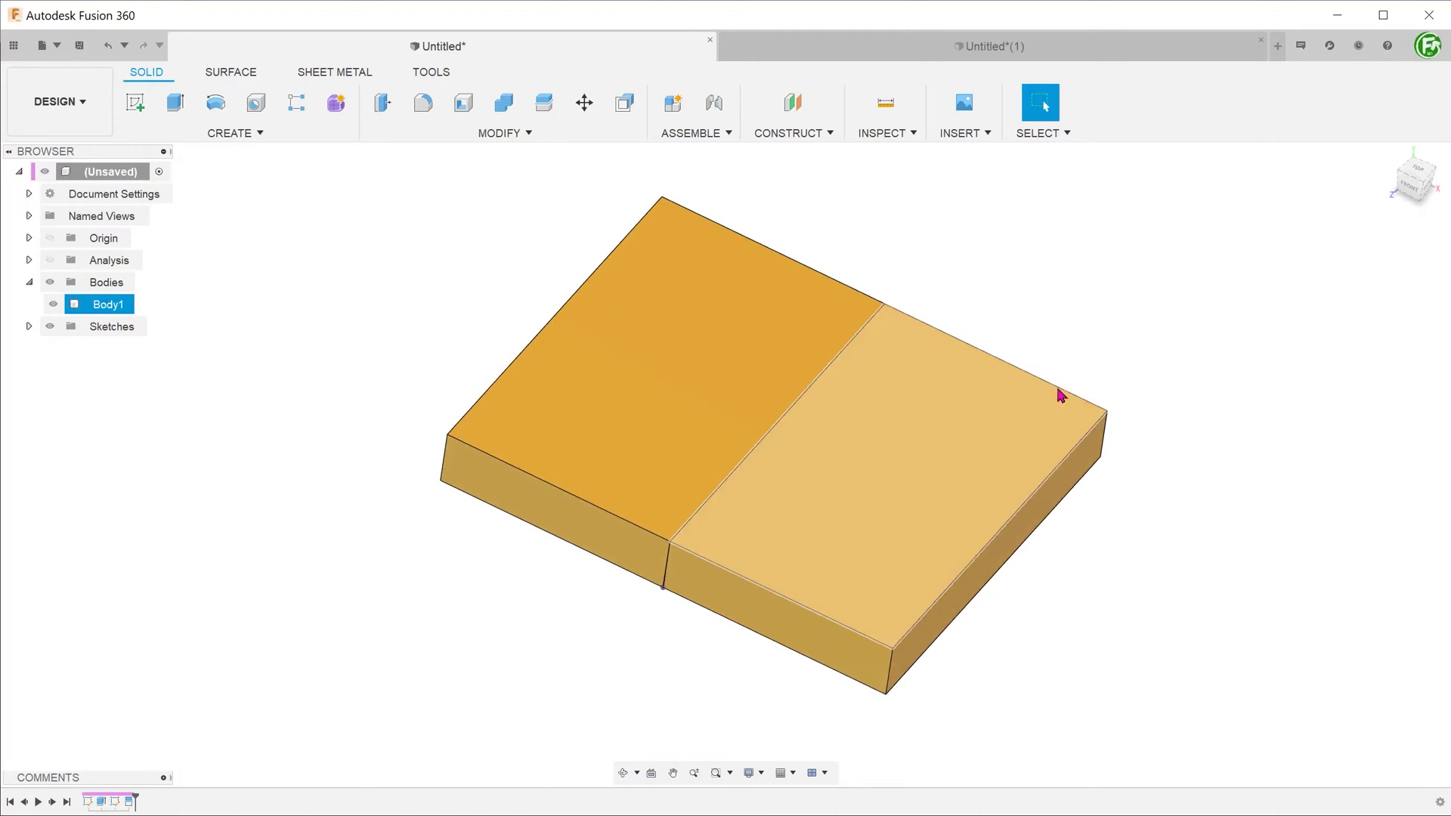
Highlight the face-split block's body and show the section analysis to examine the inside of the block
shift+middle_drag(1080, 367, 1062, 317)
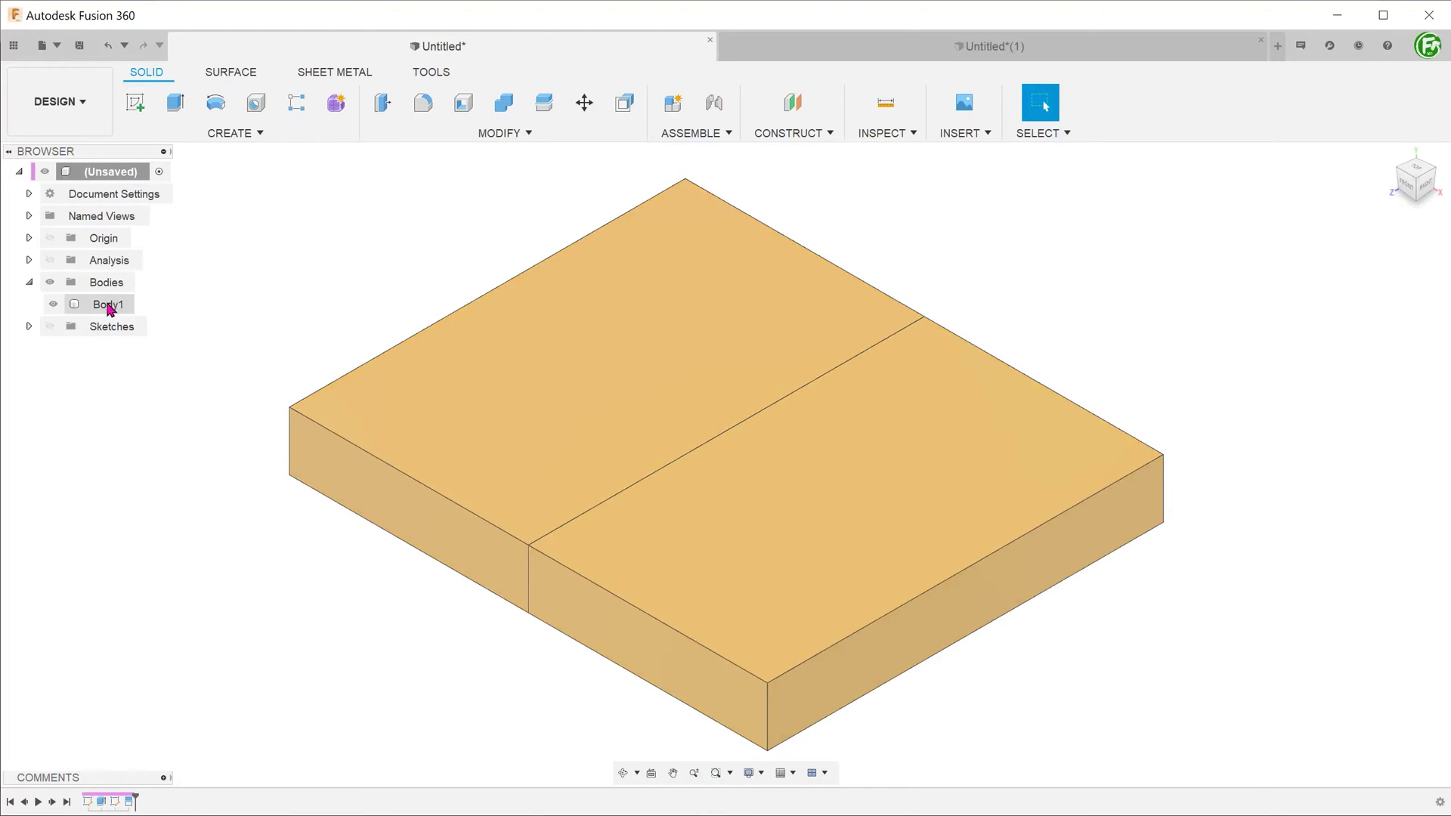
click(108, 306)
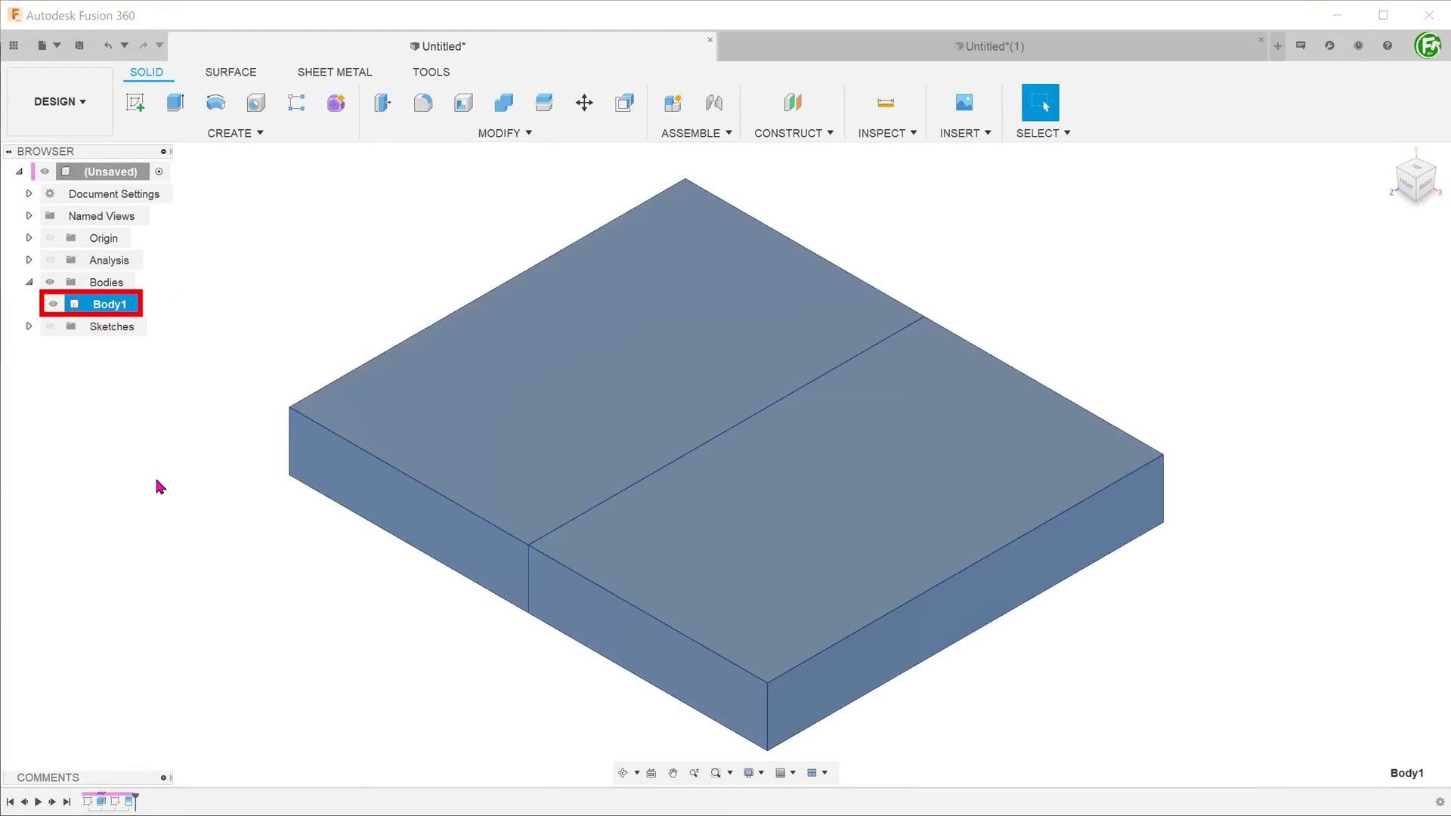
key(Escape)
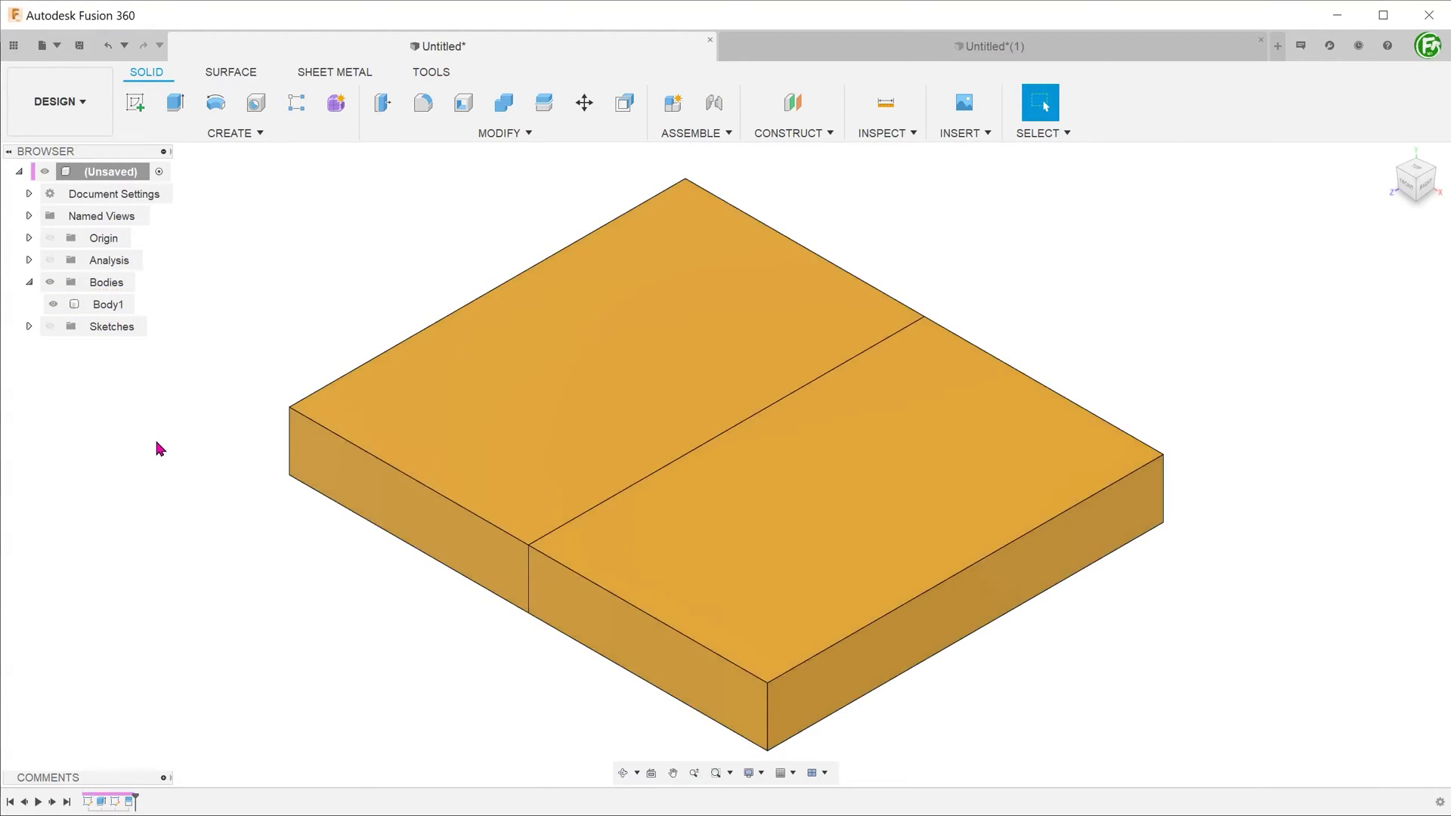
click(50, 262)
scroll(622, 523, up, 5)
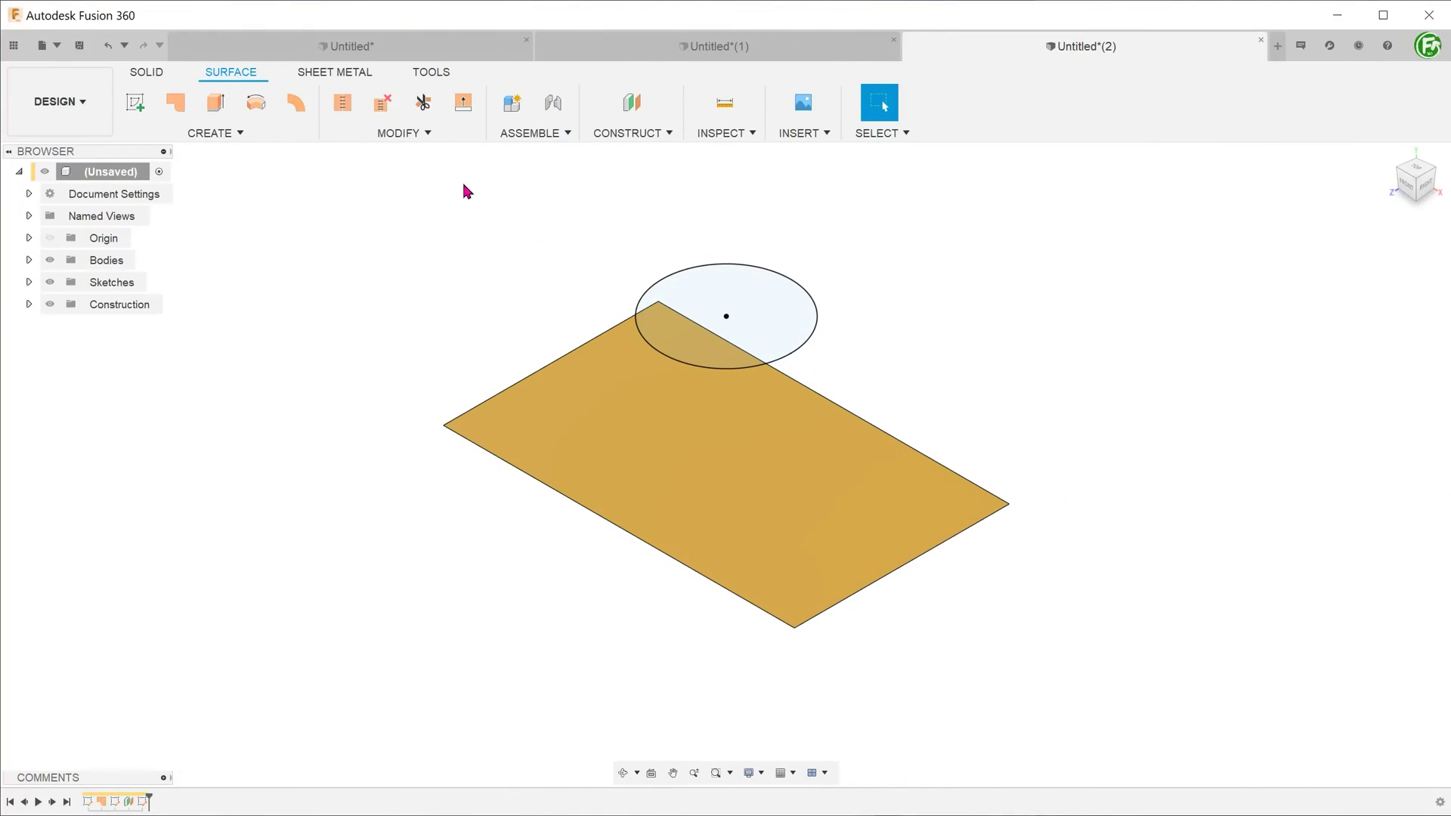
Split the rectangular surface body with Split Body, using the sketched circle above it as splitting tool
click(427, 135)
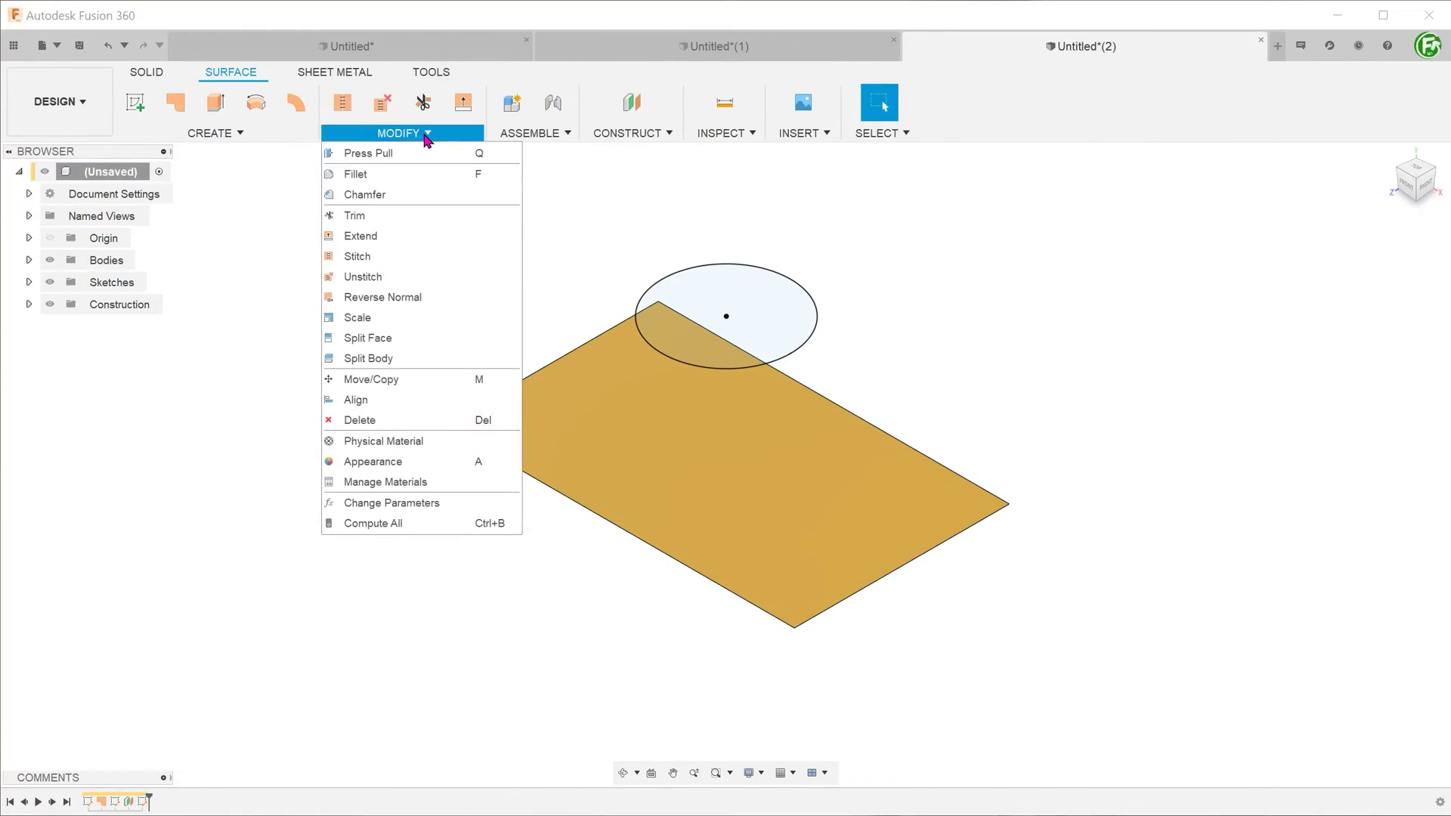
click(466, 359)
click(679, 442)
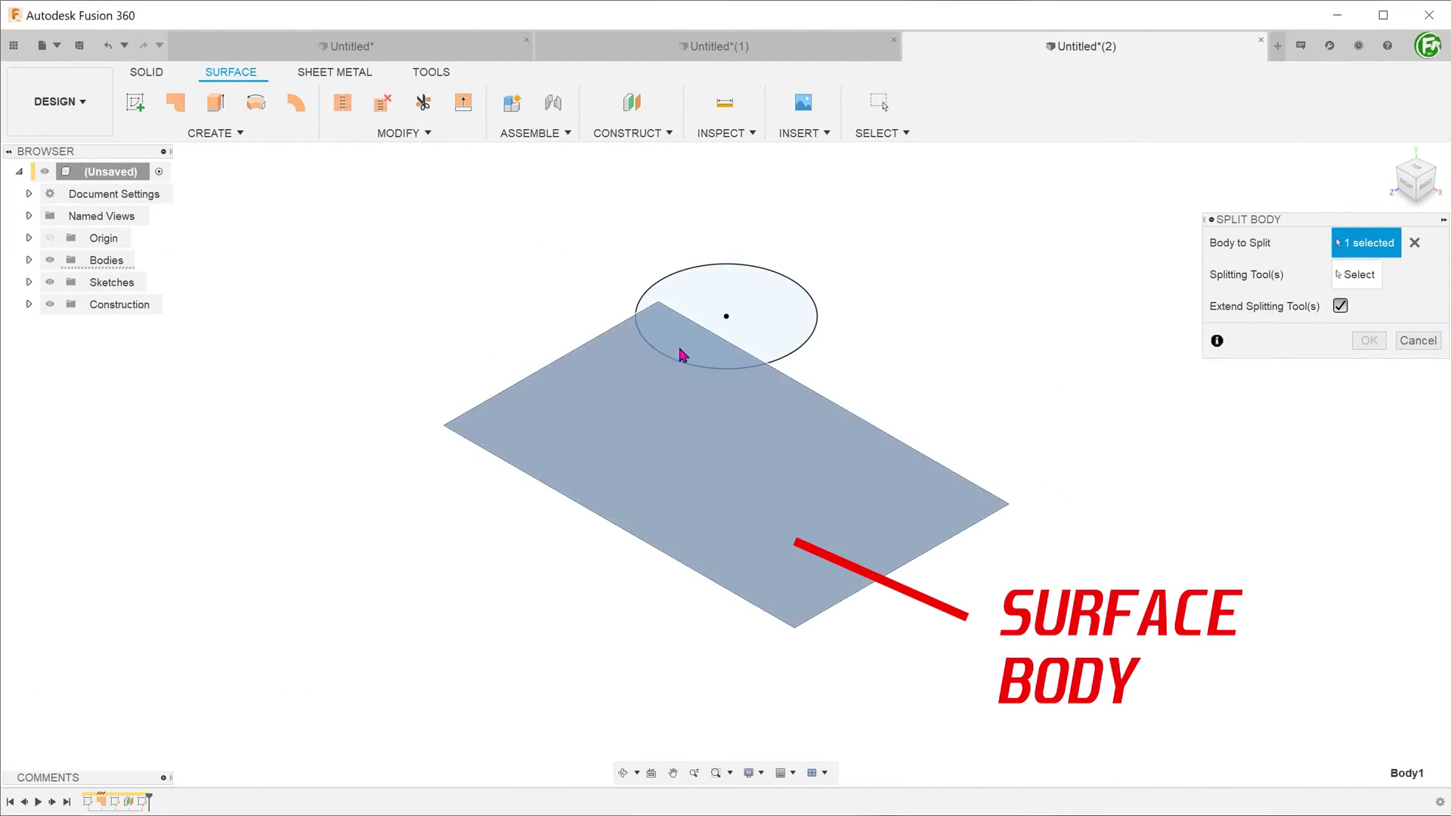
click(802, 355)
click(1368, 340)
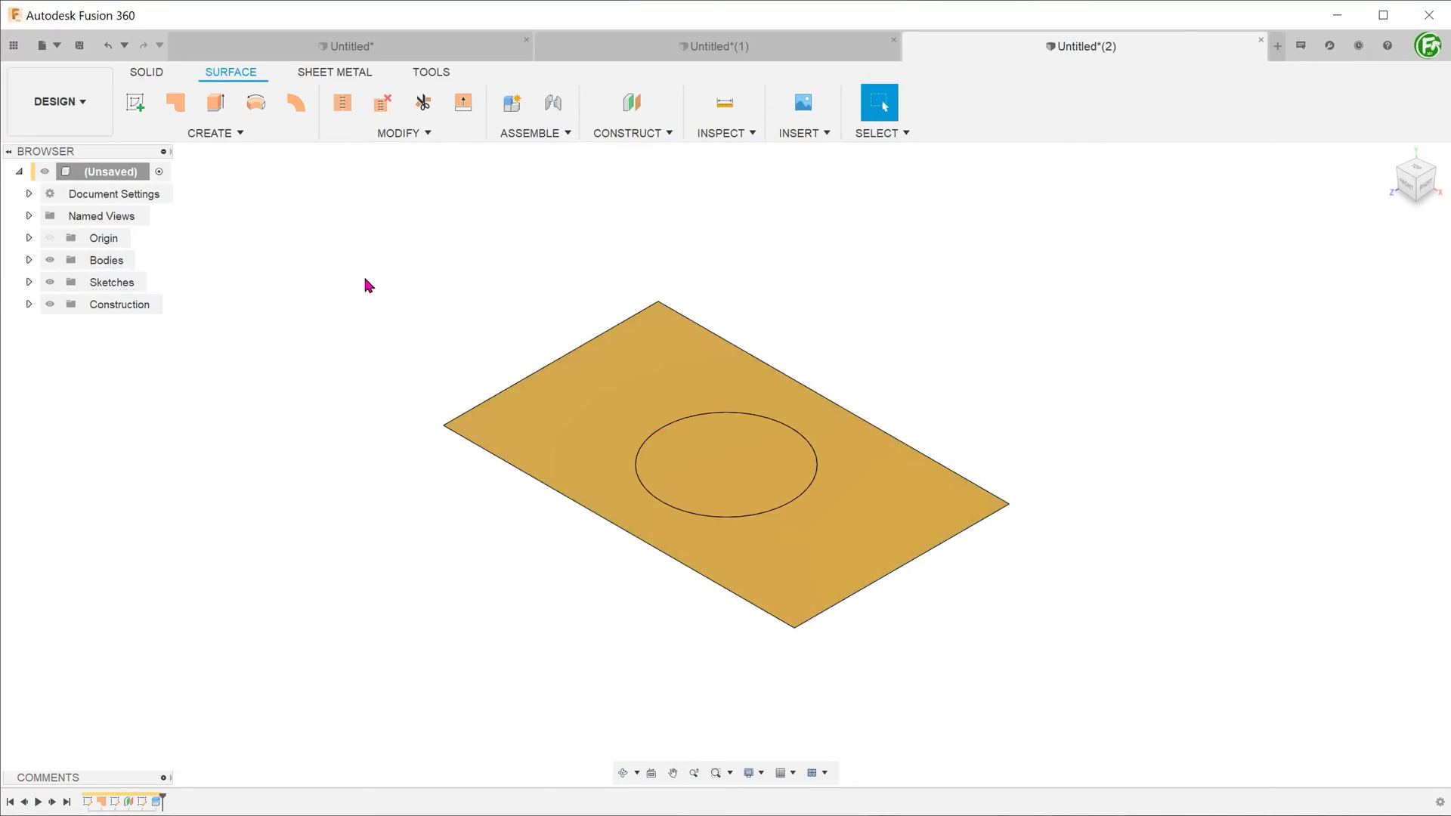
List the bodies and highlight them individually to examine the pieces of the split surface
click(29, 260)
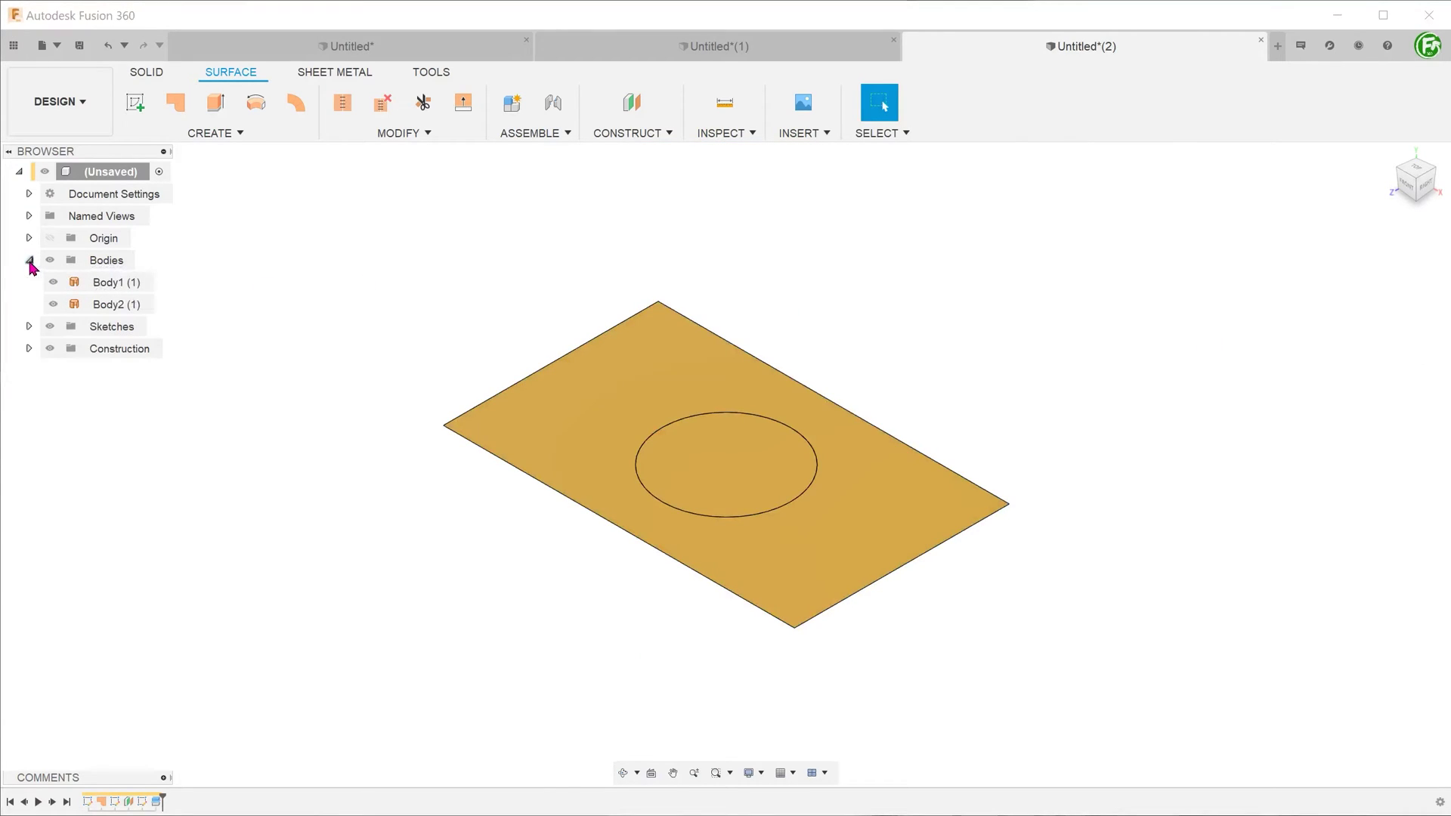
click(100, 304)
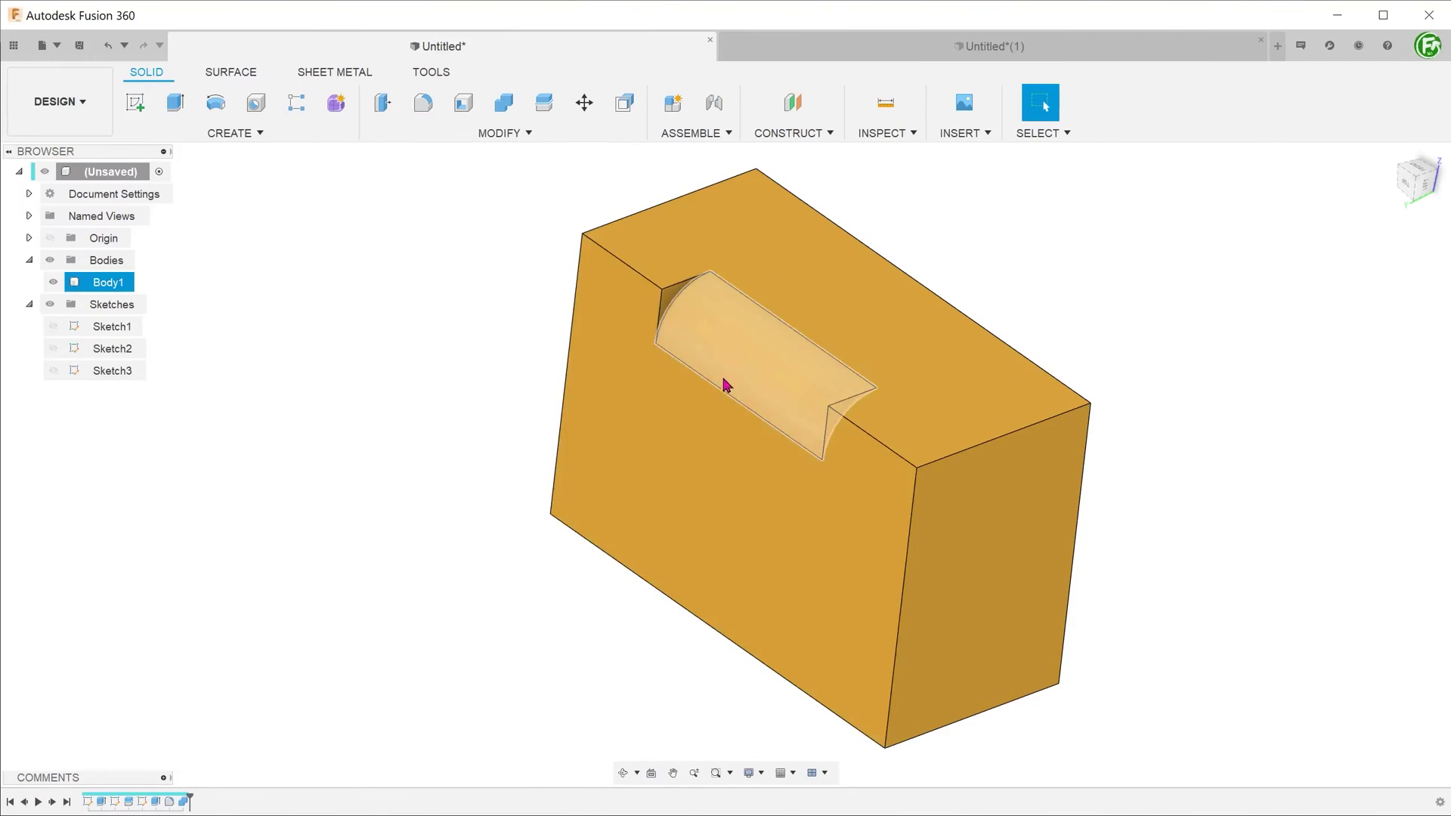
click(724, 385)
shift+middle_drag(305, 363, 385, 369)
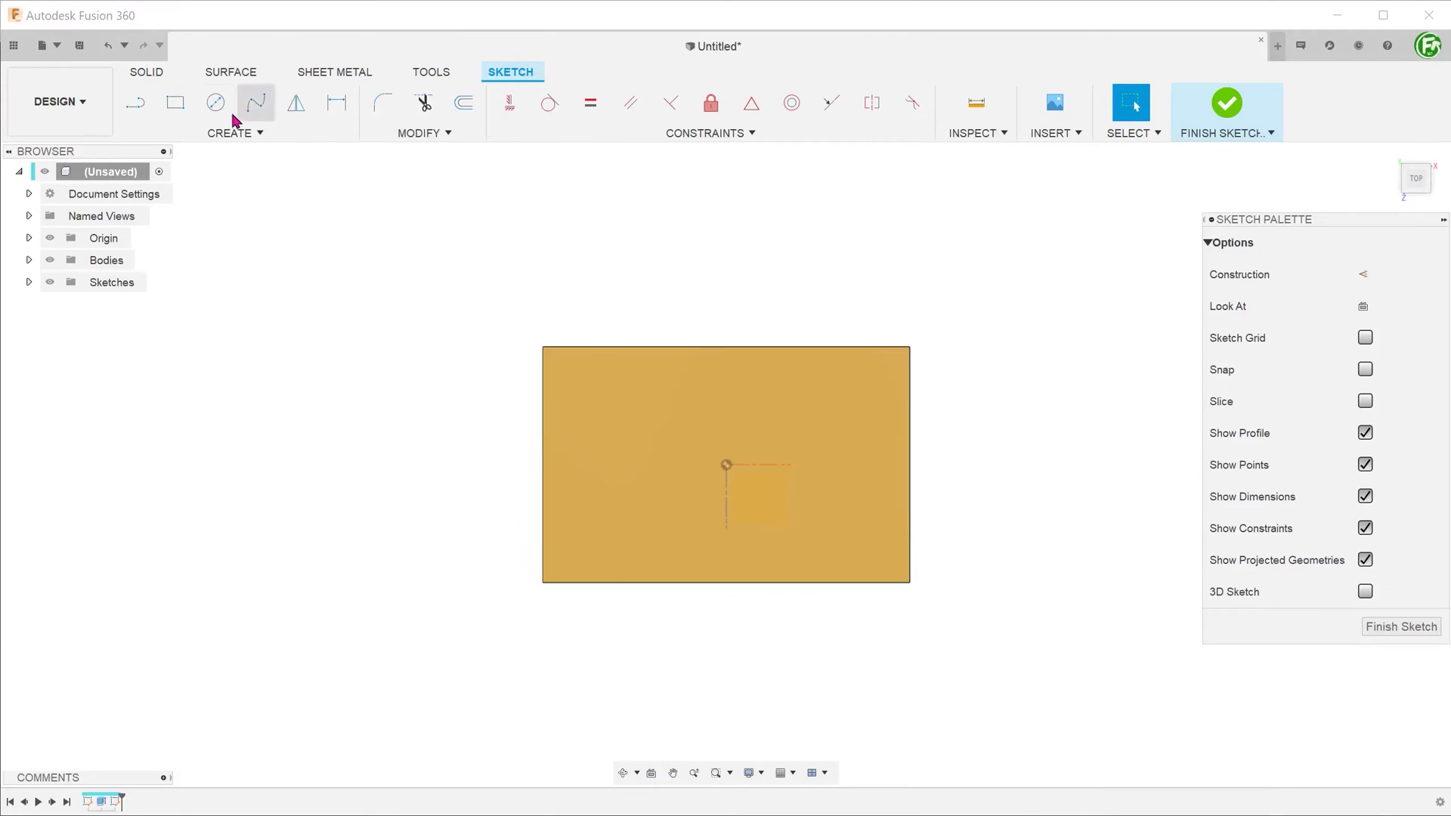
Sketch a rectangle on the block's top face reaching its front edge, and split the block with it using Split Body
key(r)
click(639, 465)
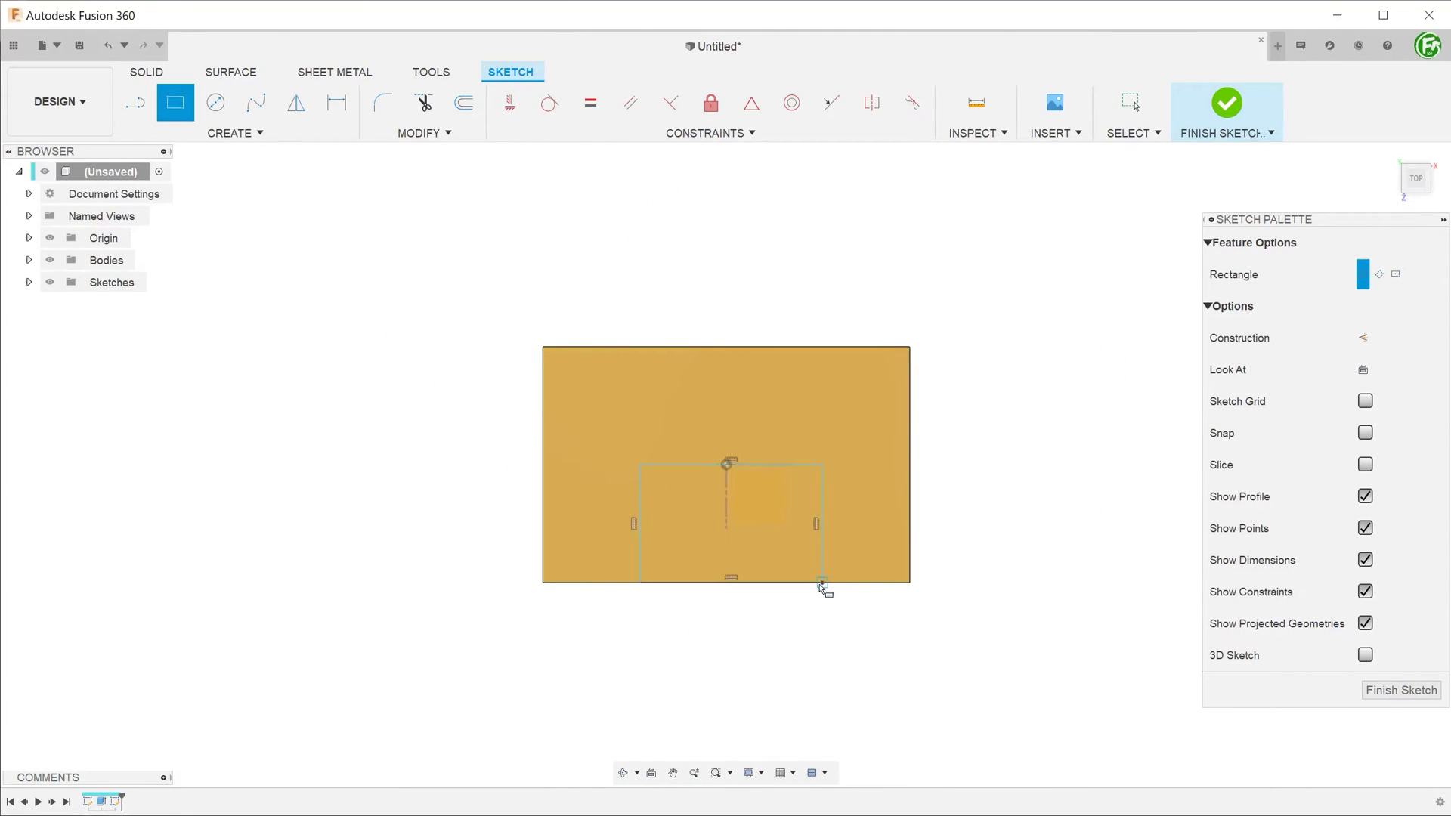
text(sspl)
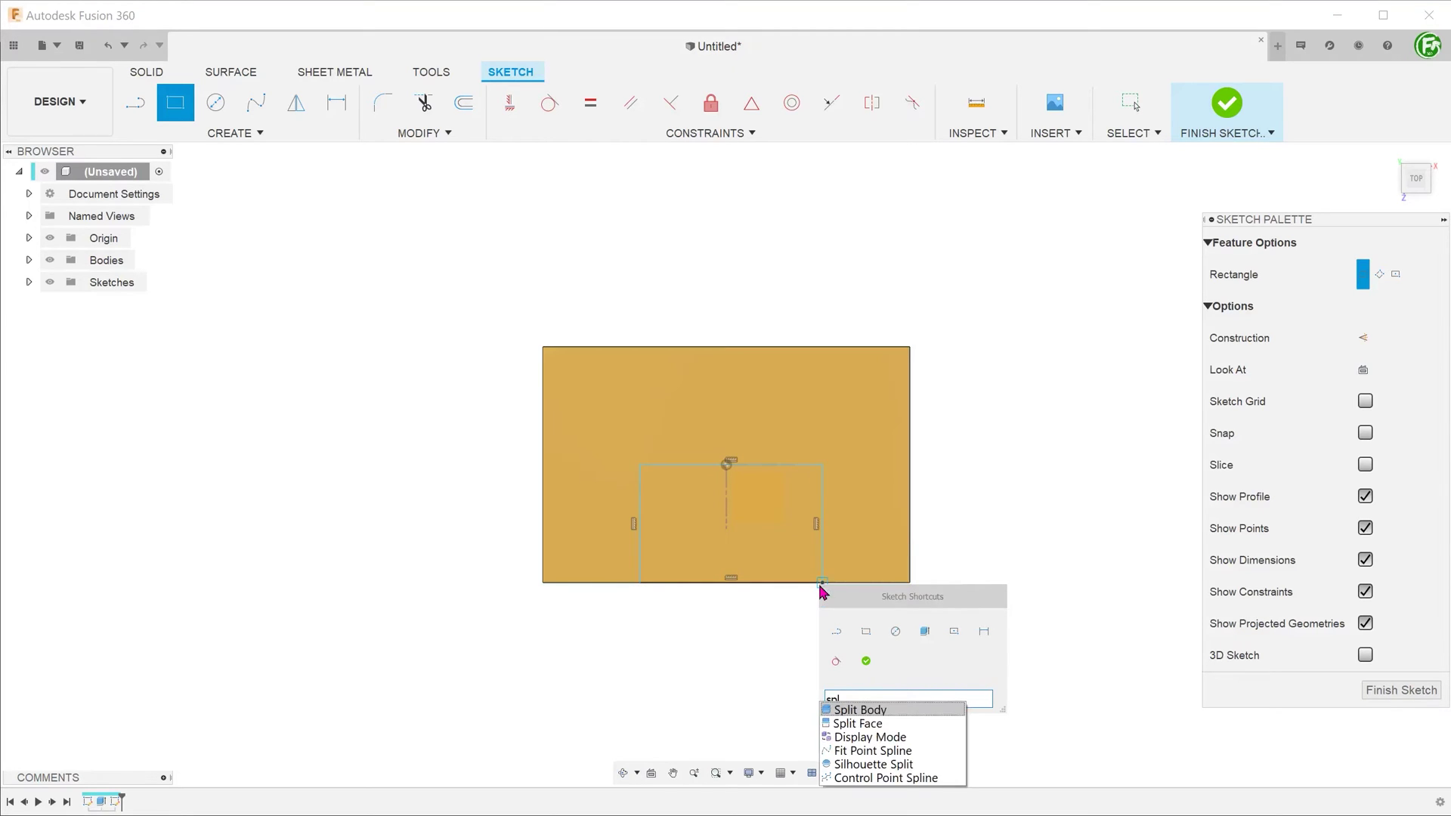
click(866, 711)
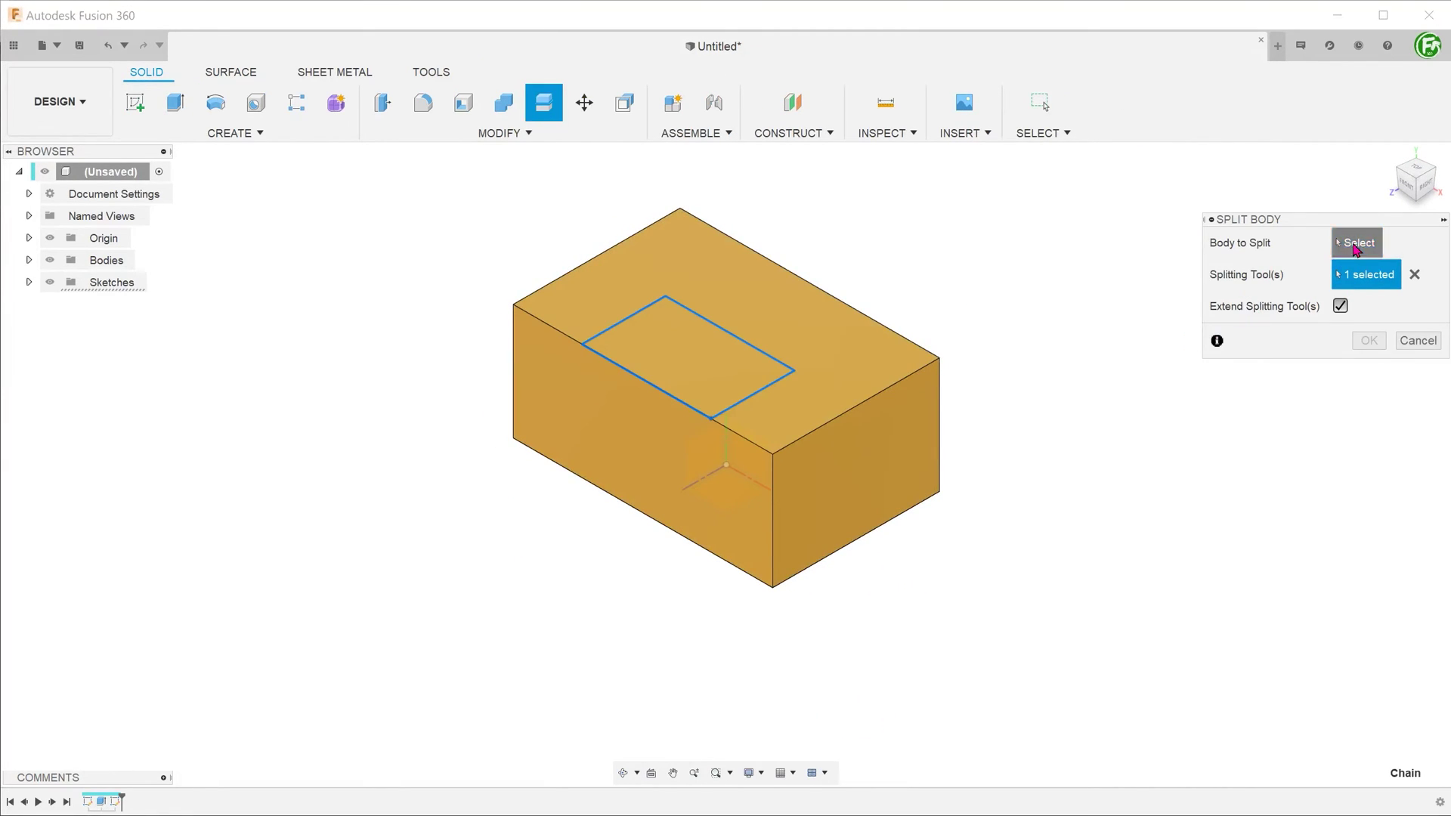
click(904, 385)
click(1369, 340)
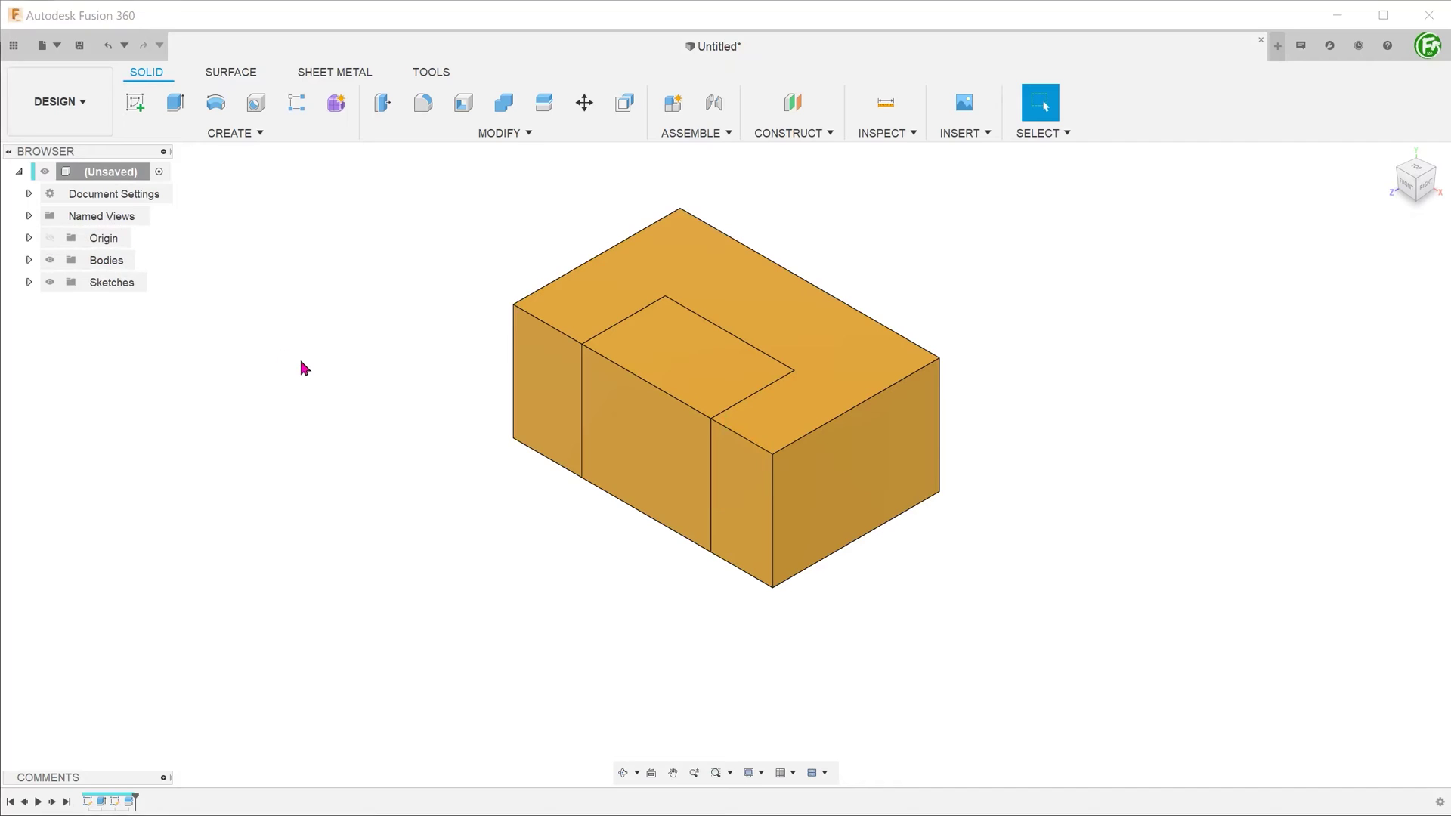
Fillet the top front edge of the split-off middle piece with a 12.50 mm constant radius
key(f)
click(660, 390)
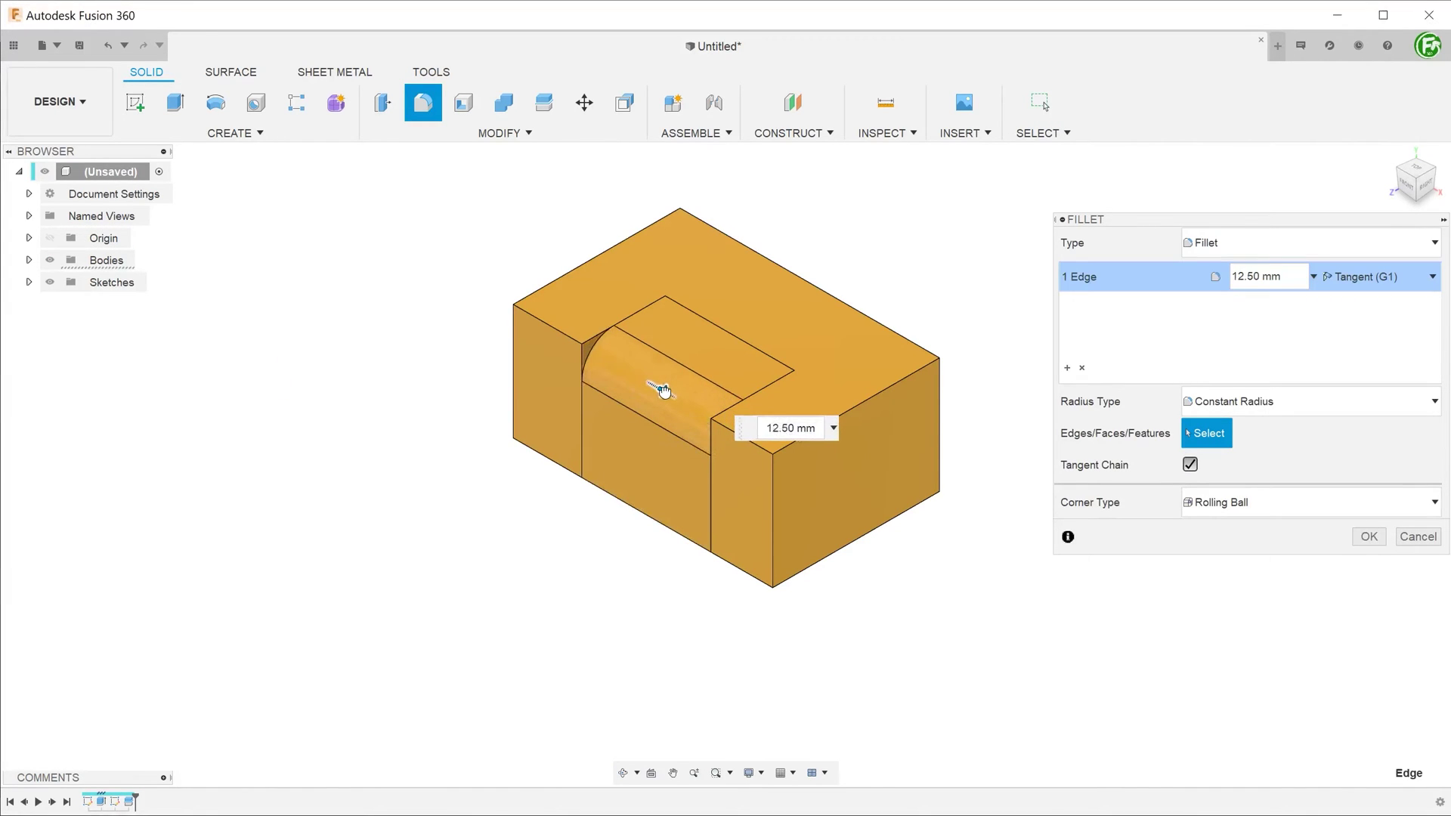
scroll(663, 390, up, 3)
shift+middle_drag(944, 606, 919, 632)
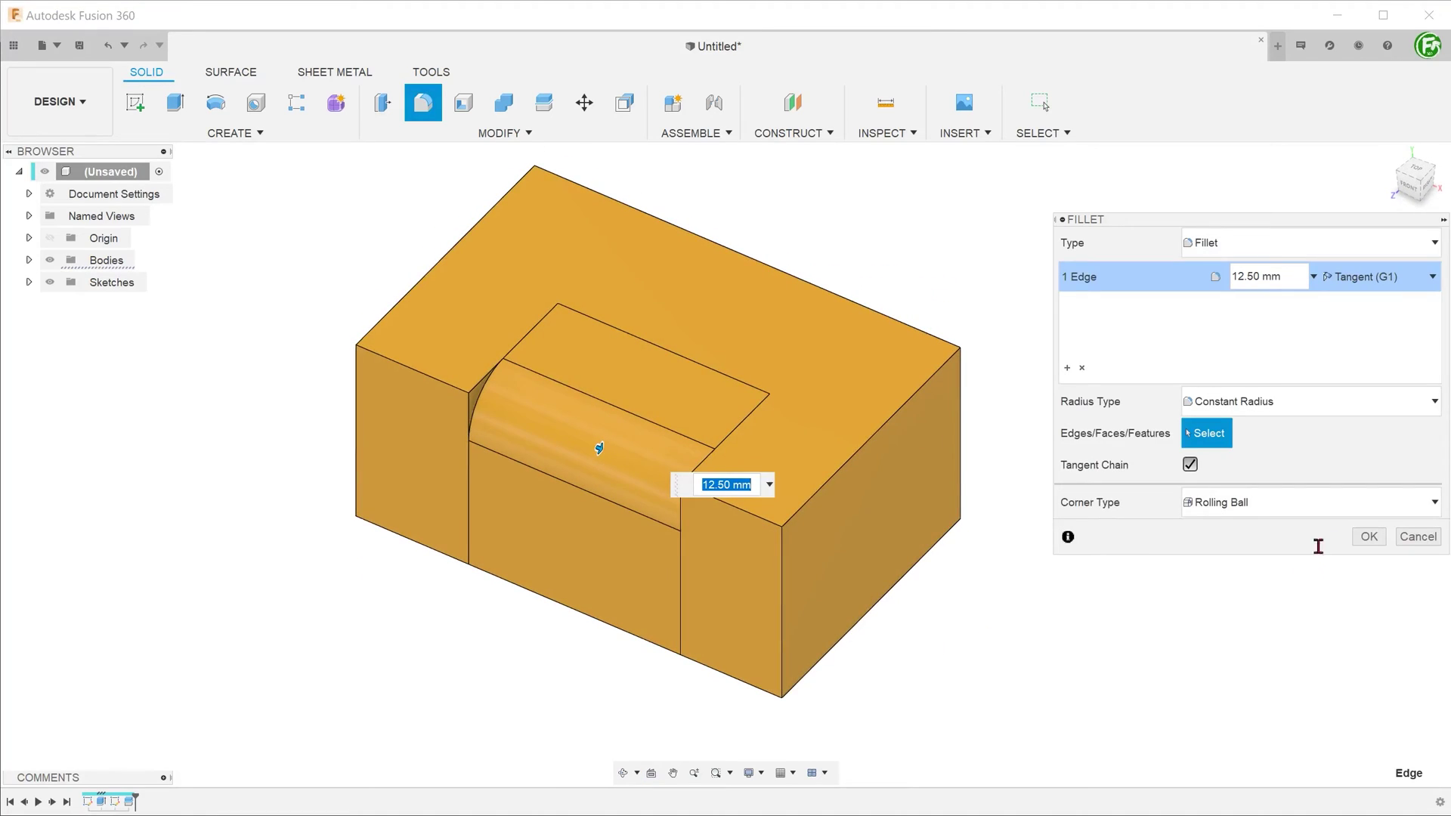
click(1368, 537)
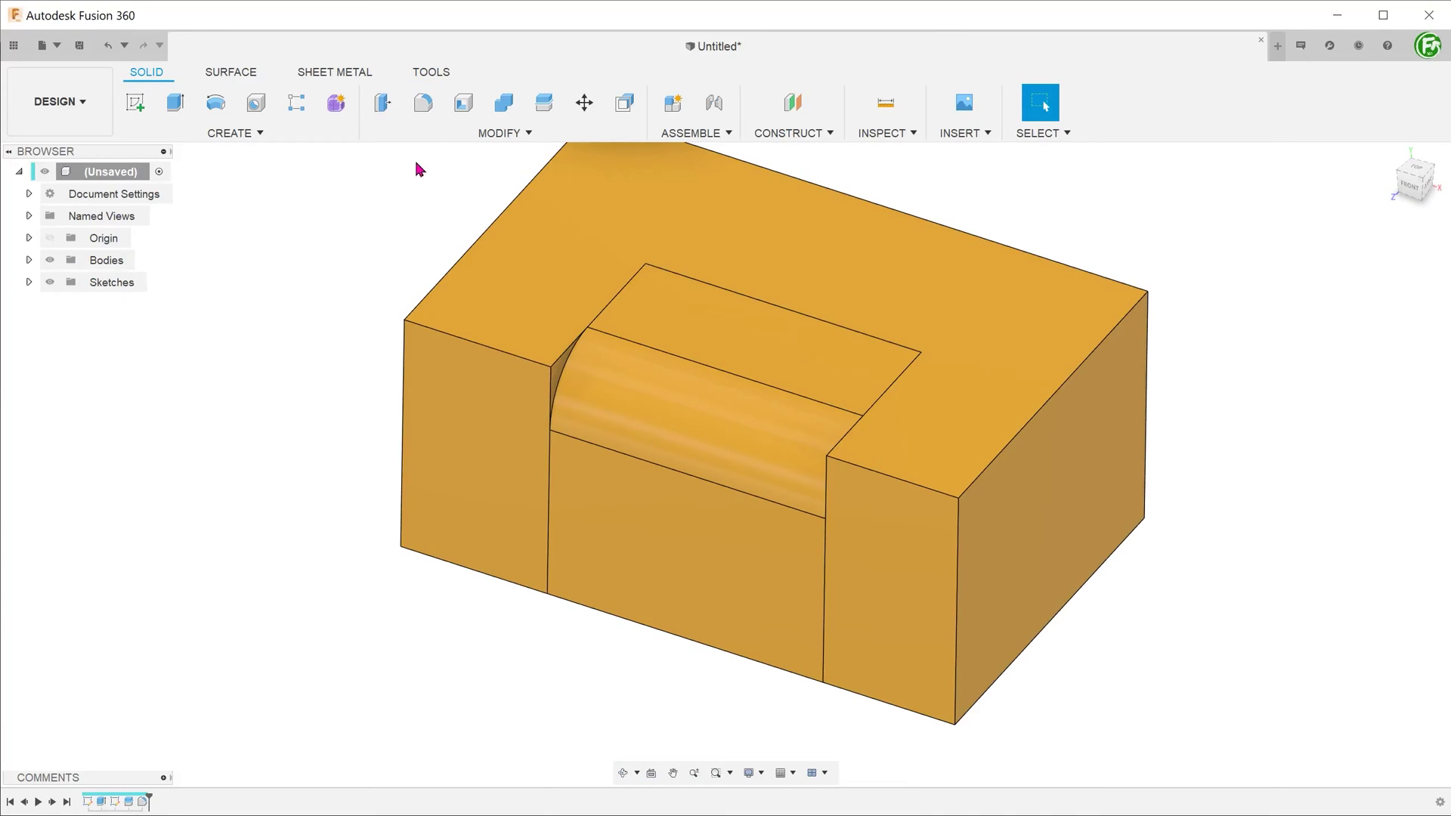
Combine the filleted piece and the surrounding block into one body with the Join operation
click(422, 136)
click(421, 278)
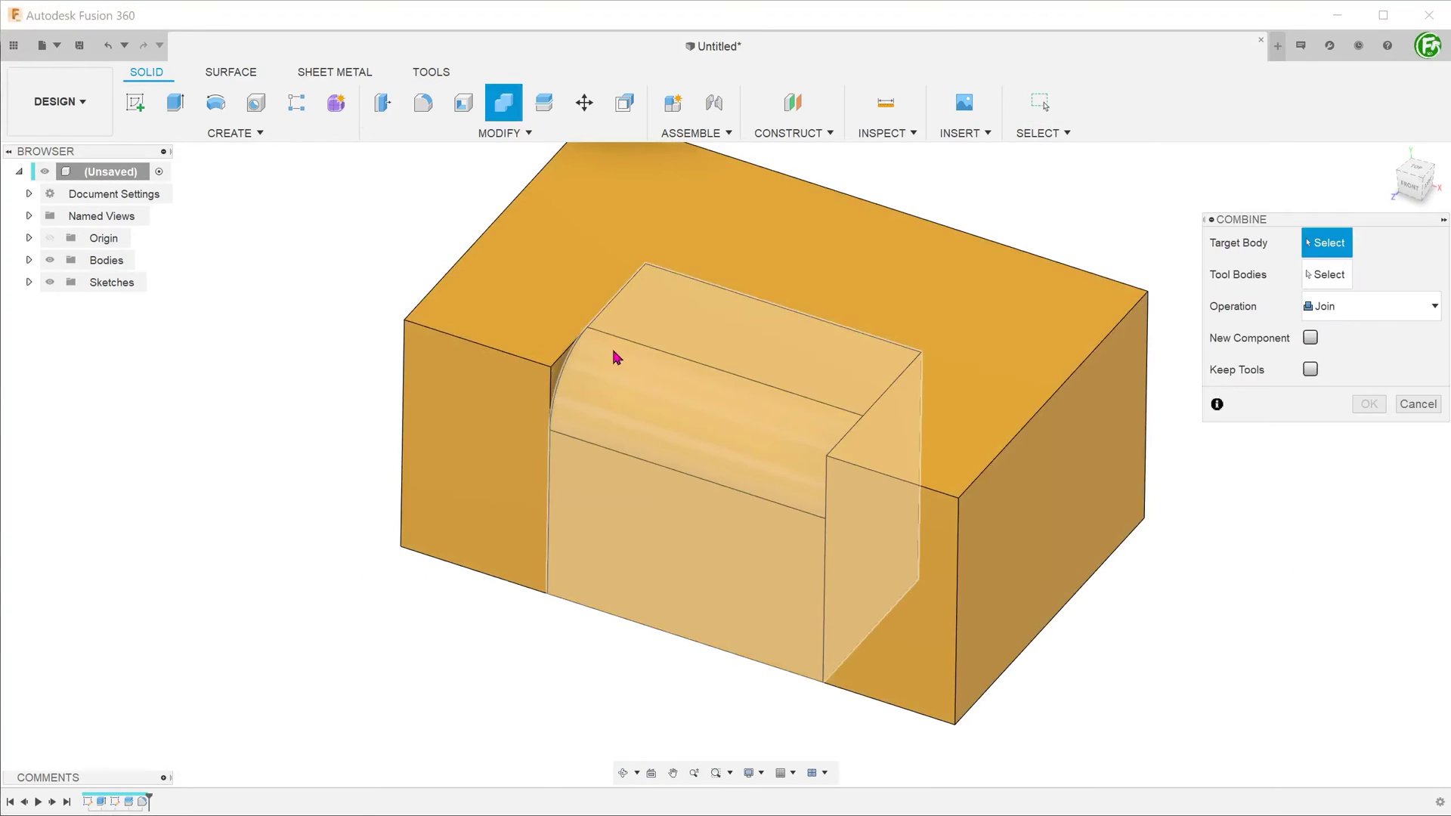
click(541, 349)
click(541, 350)
click(1368, 408)
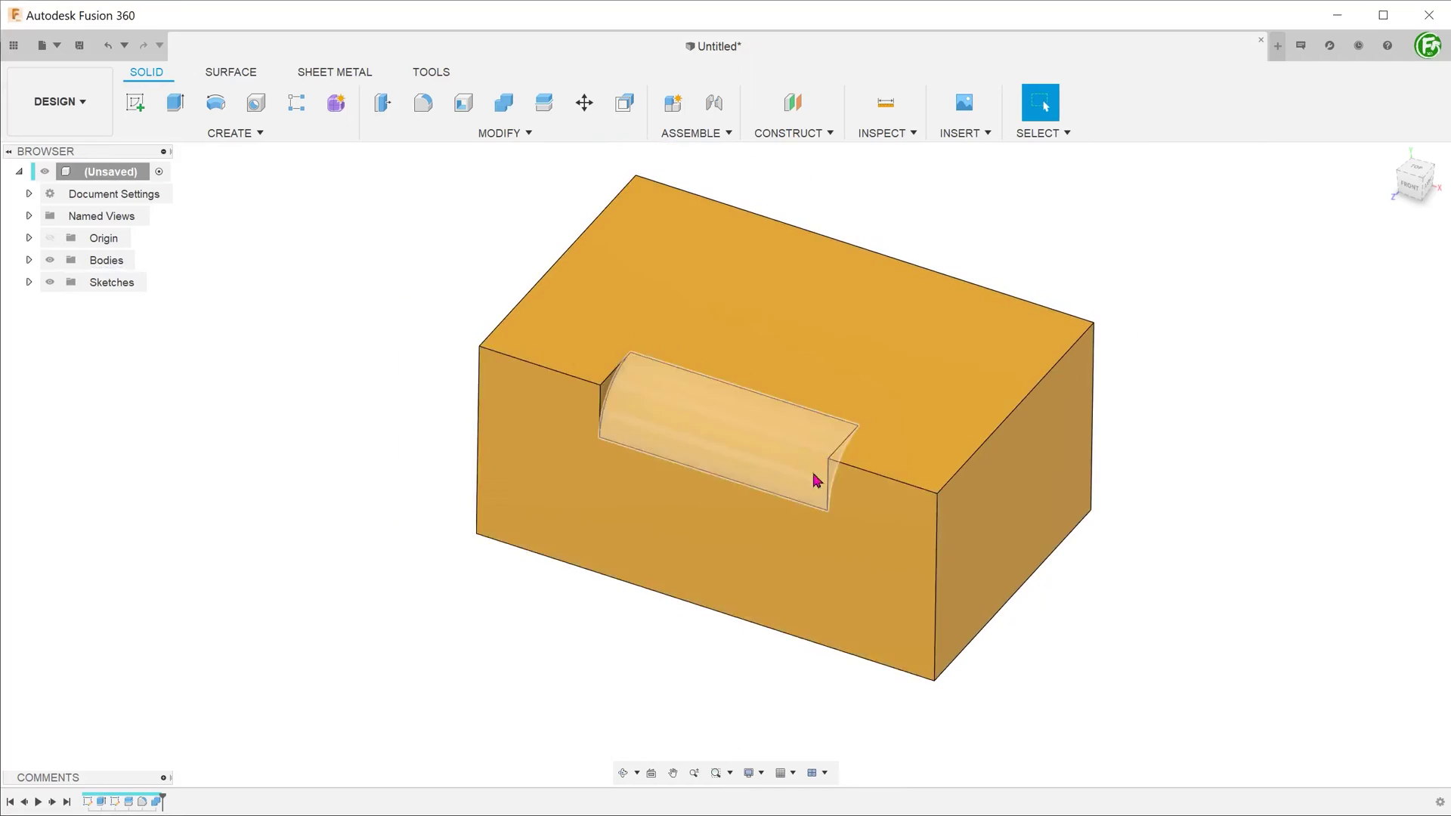
shift+middle_drag(813, 479, 383, 350)
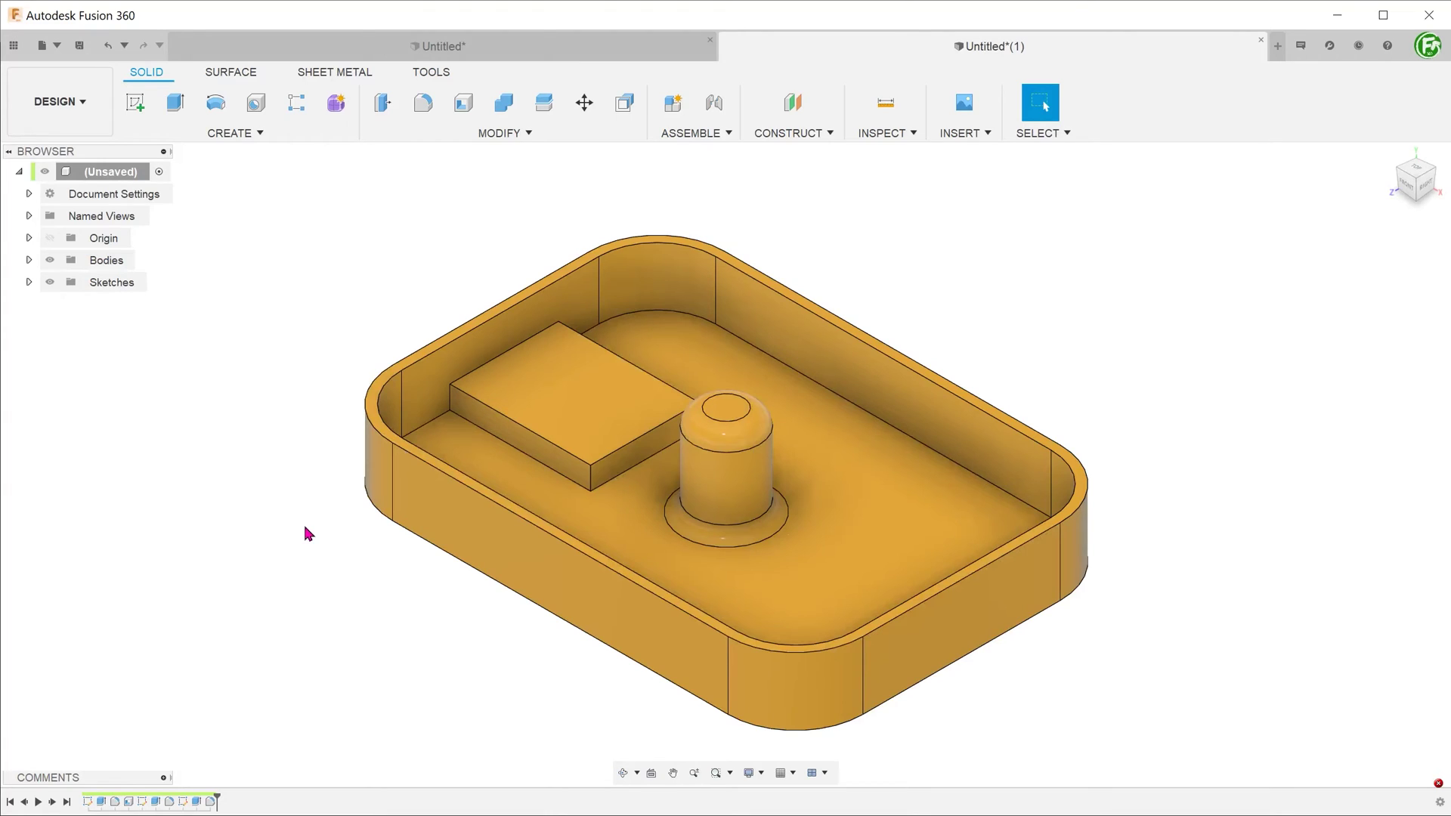
click(718, 486)
scroll(717, 485, down, 2)
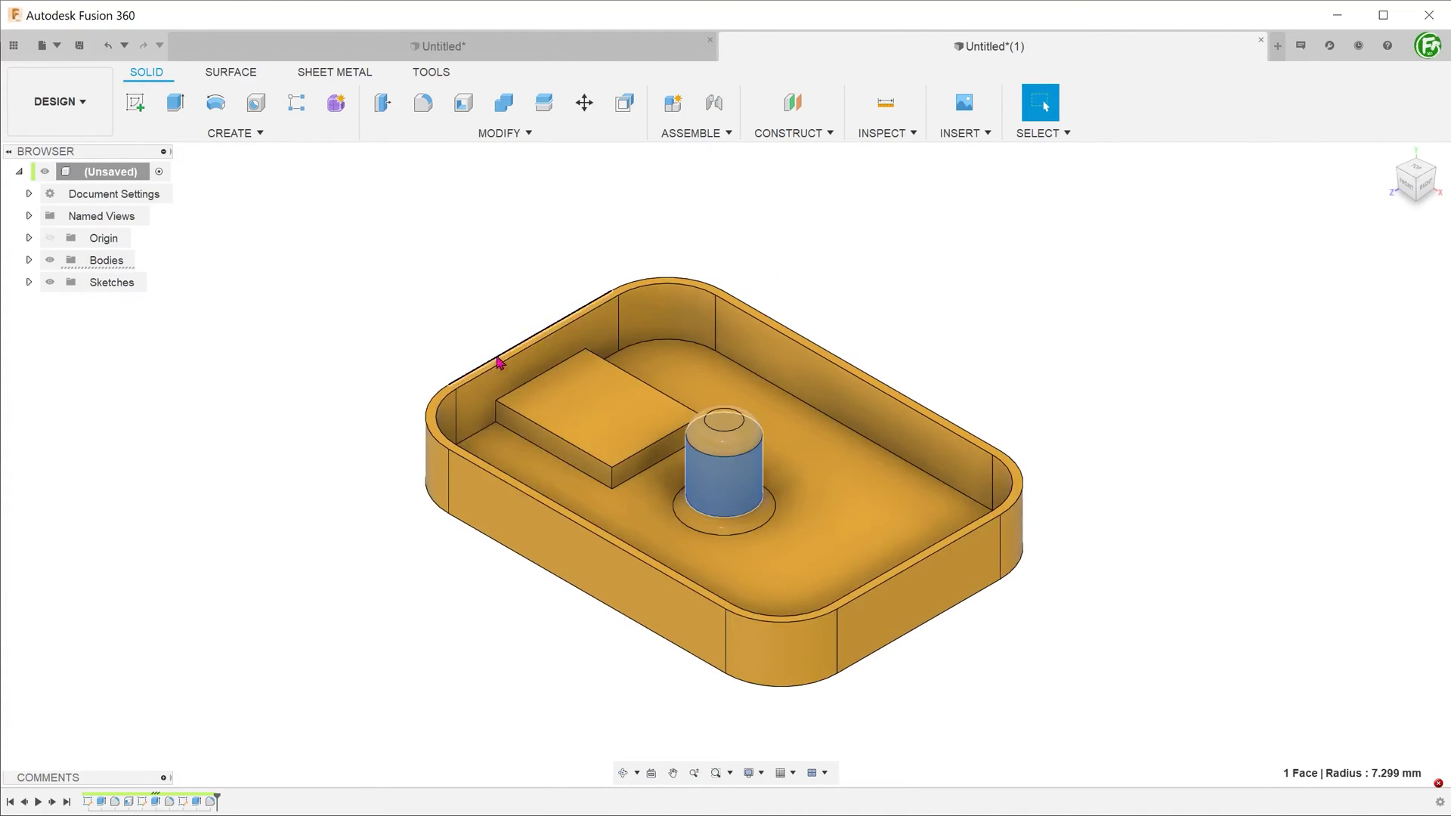
mouse_move(390, 580)
shift+middle_down()
mouse_move(405, 496)
mouse_move(393, 582)
shift+middle_up()
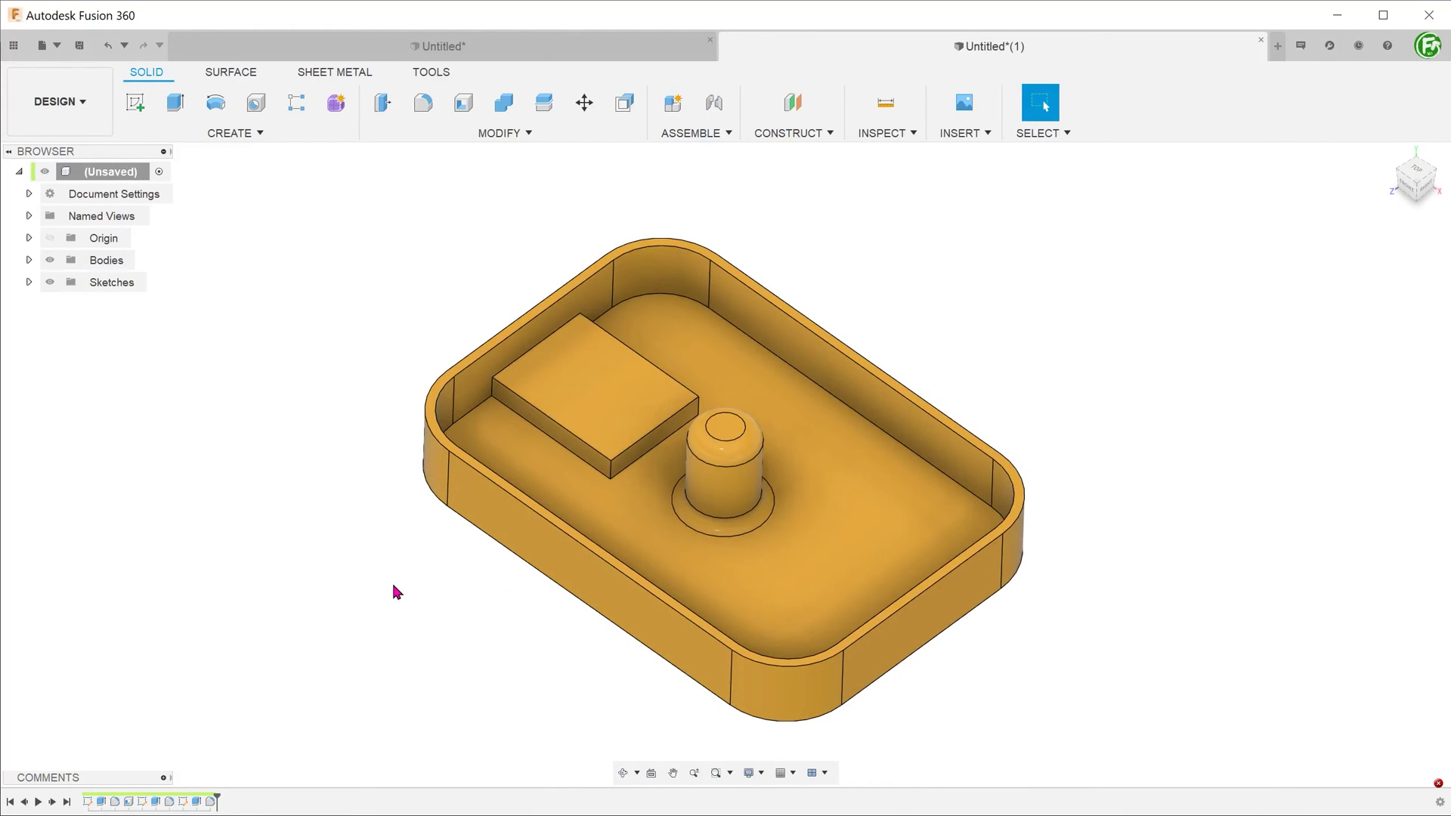
Sketch a circle on the tray's inside floor, centred on the boss and larger than the fillet around its base
right_click(816, 429)
click(791, 517)
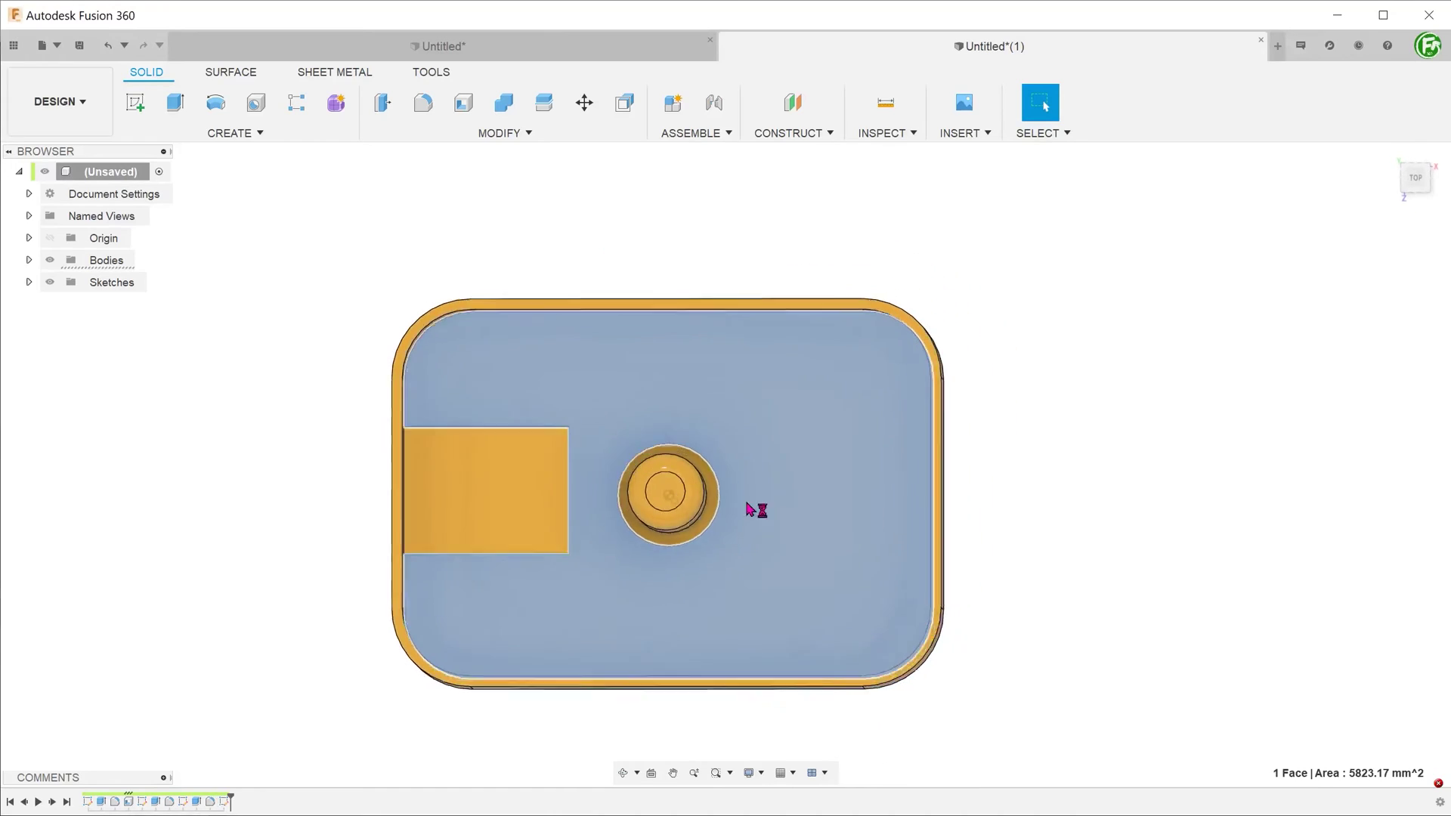
key(c)
click(664, 497)
Split the tray body with the sketched circle using Split Body, separating the boss and its surrounding floor
text(ssplit)
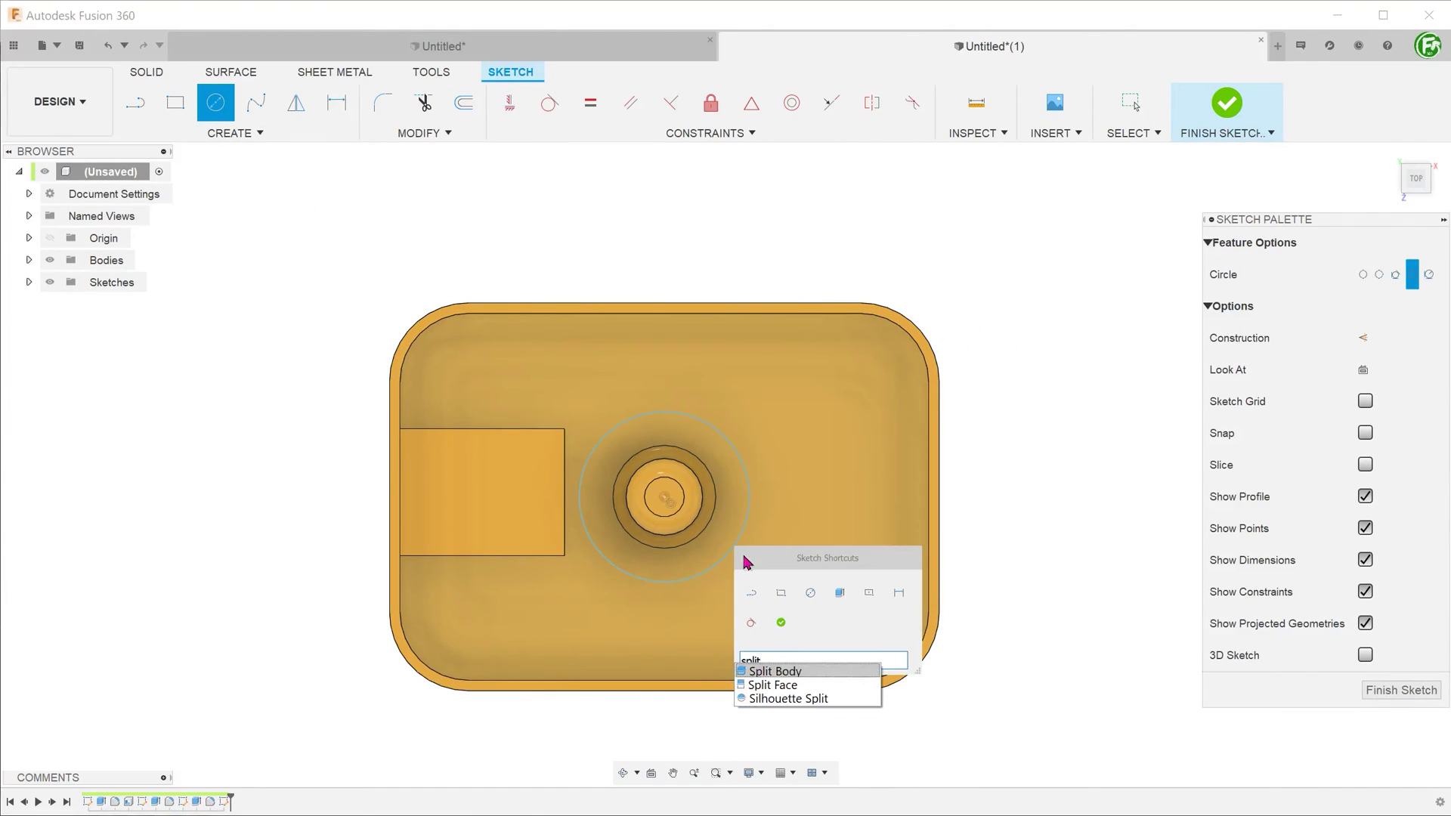
key(Return)
click(883, 511)
click(1360, 275)
click(787, 550)
click(1358, 346)
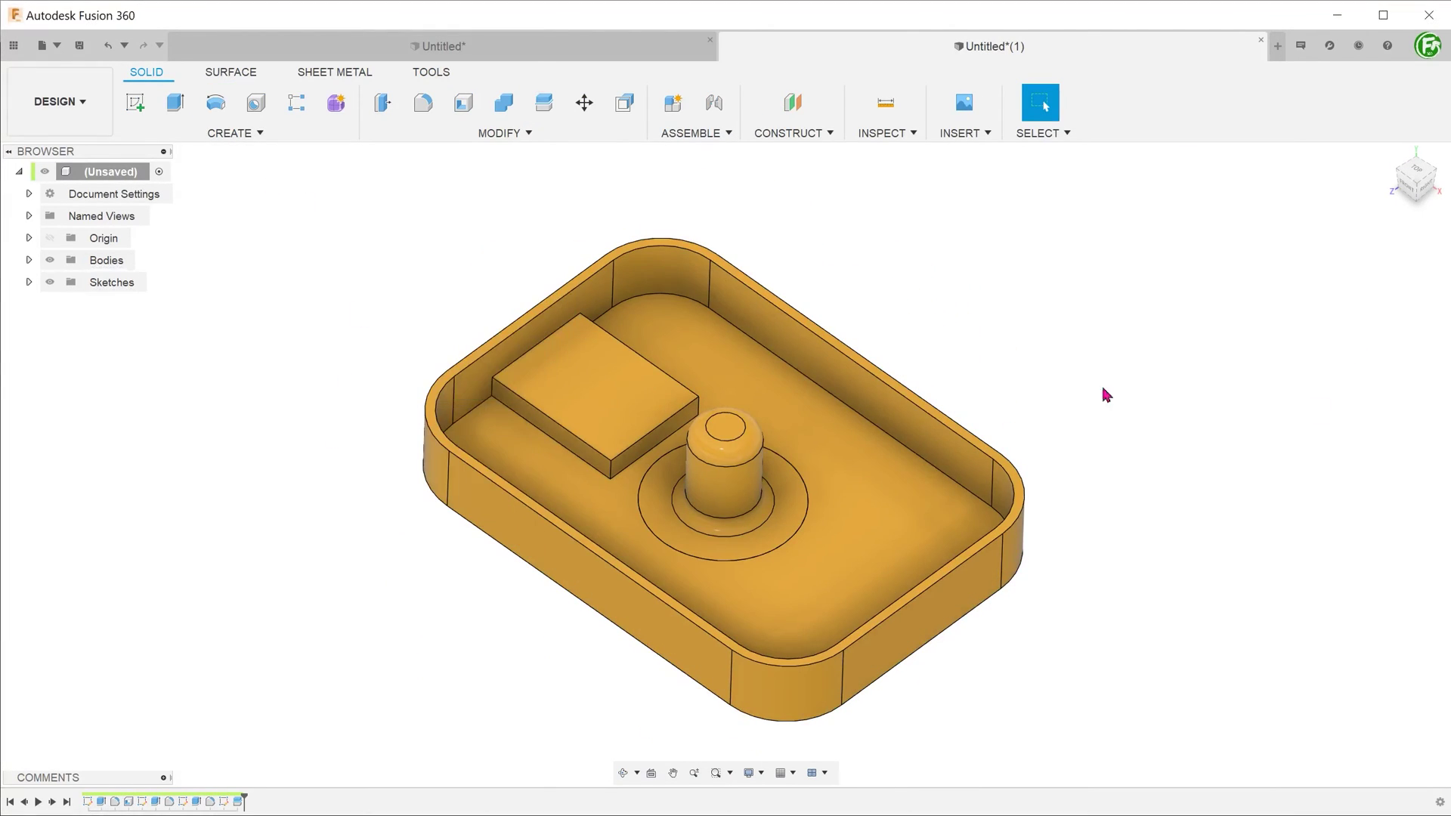
Shell the split-off boss piece from its circular underside face with a 2 mm inside thickness
text(sshell)
key(Return)
scroll(552, 435, down, 2)
shift+middle_drag(555, 442, 597, 302)
click(656, 485)
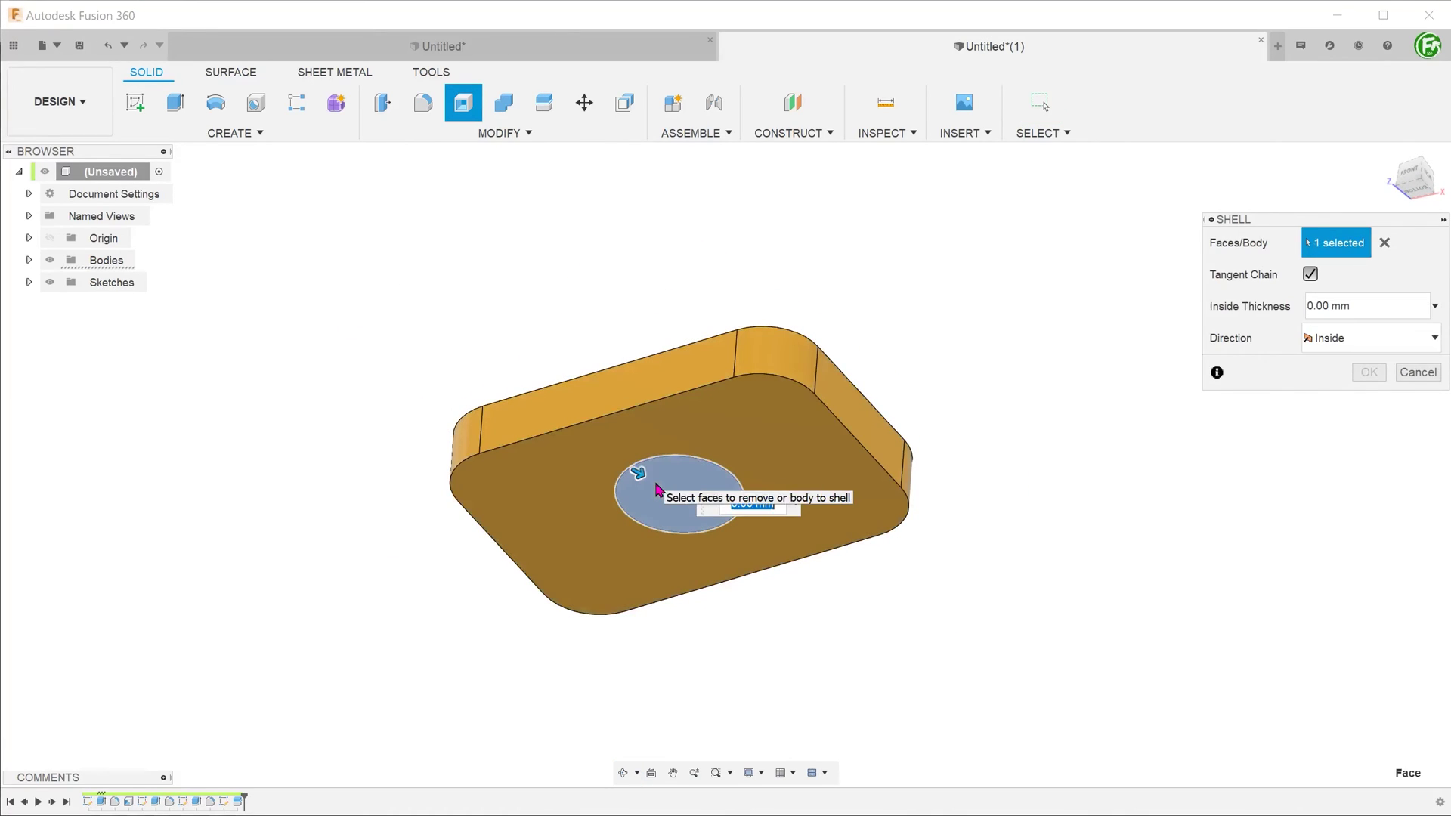
text(2)
key(Return)
shift+middle_drag(619, 493, 565, 579)
scroll(651, 460, up, 2)
scroll(565, 578, down, 2)
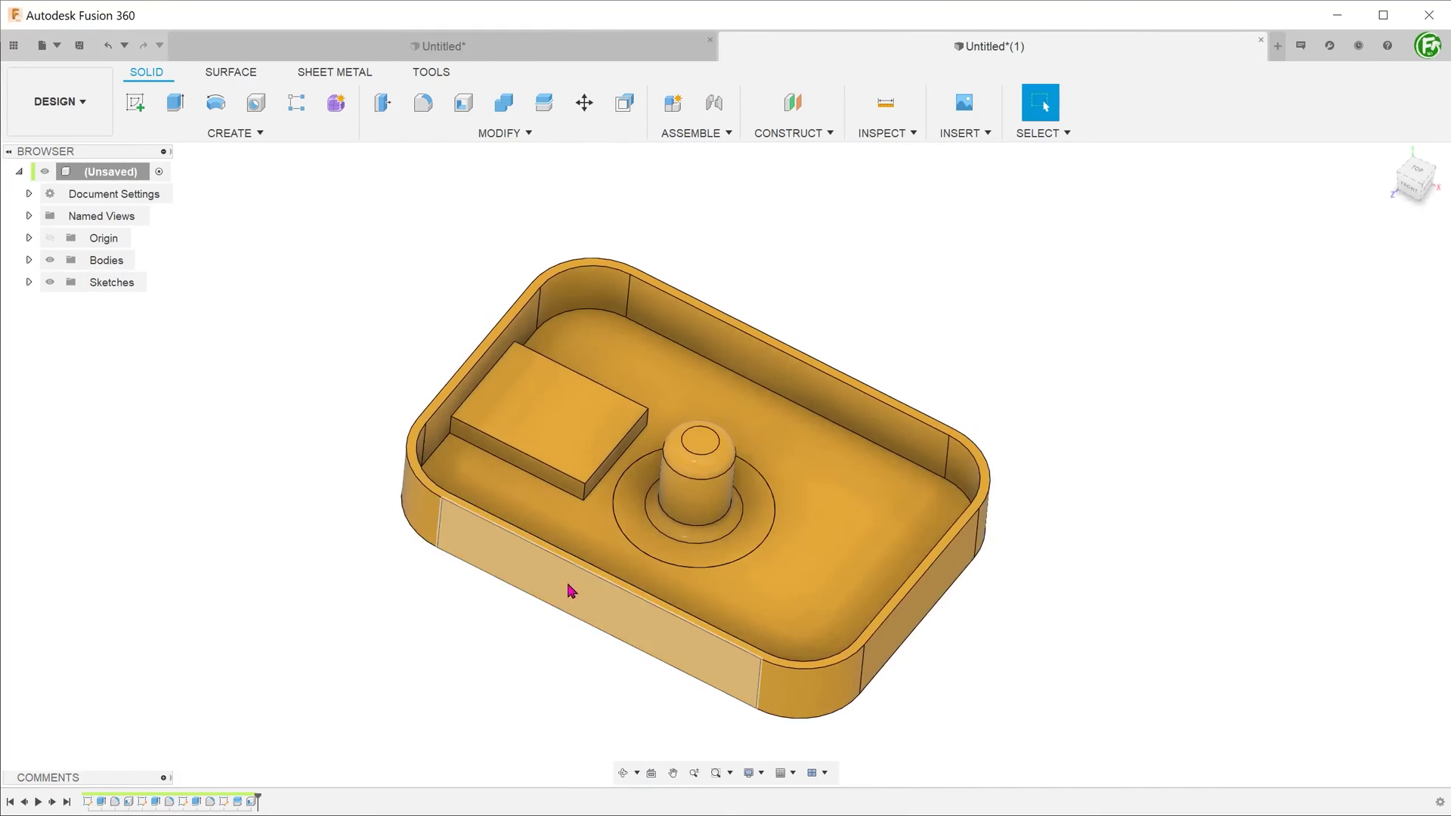
Combine the surrounding tray and the hollowed boss piece into one body
click(447, 136)
click(458, 284)
click(532, 386)
click(699, 487)
click(1367, 404)
scroll(286, 354, down, 1)
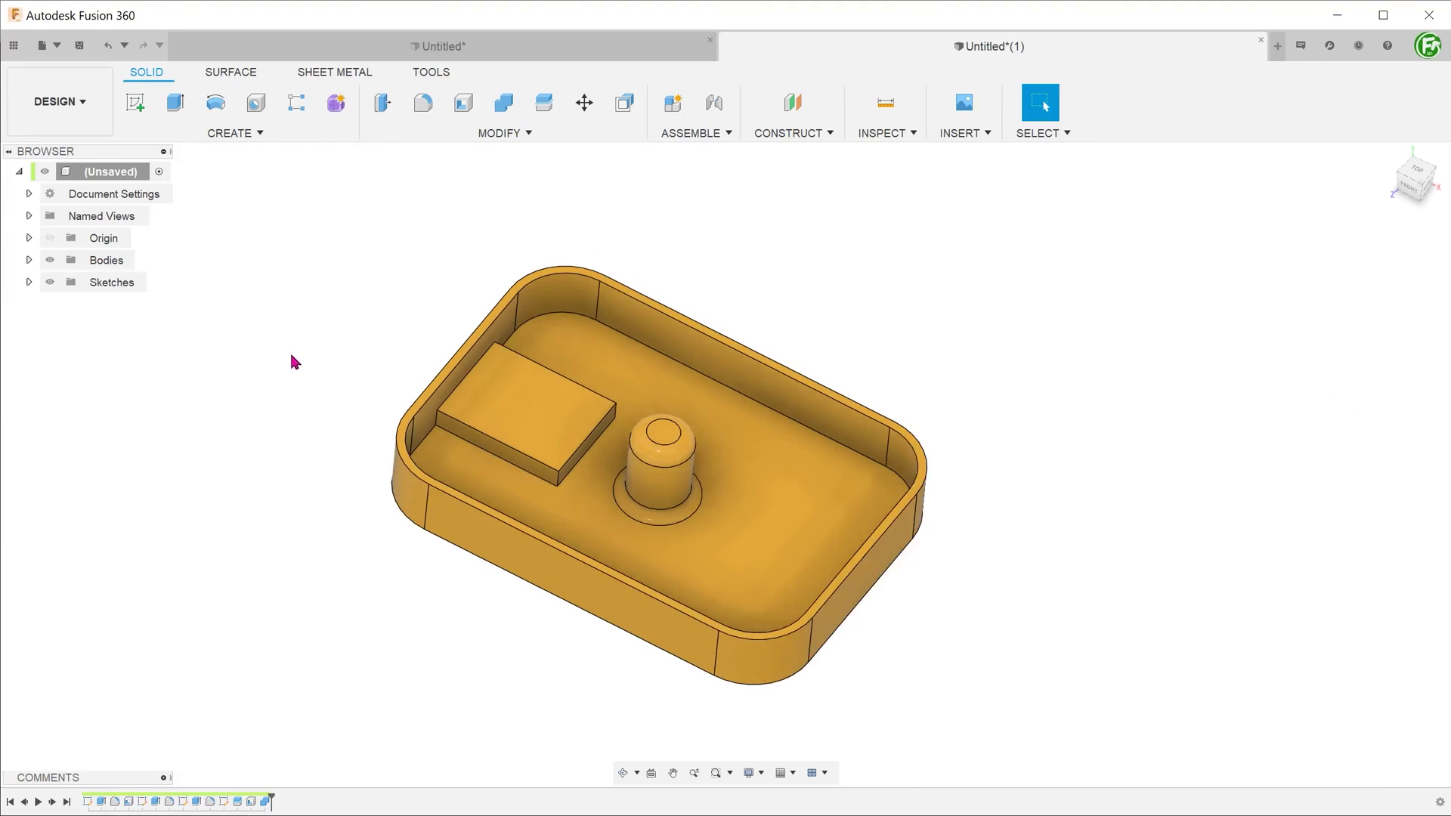
Create a section analysis from the tray's long front wall, offset about -34 mm, to examine the hollow boss
middle_drag(289, 353, 363, 324)
click(885, 133)
click(900, 308)
click(593, 557)
drag(592, 556, 648, 453)
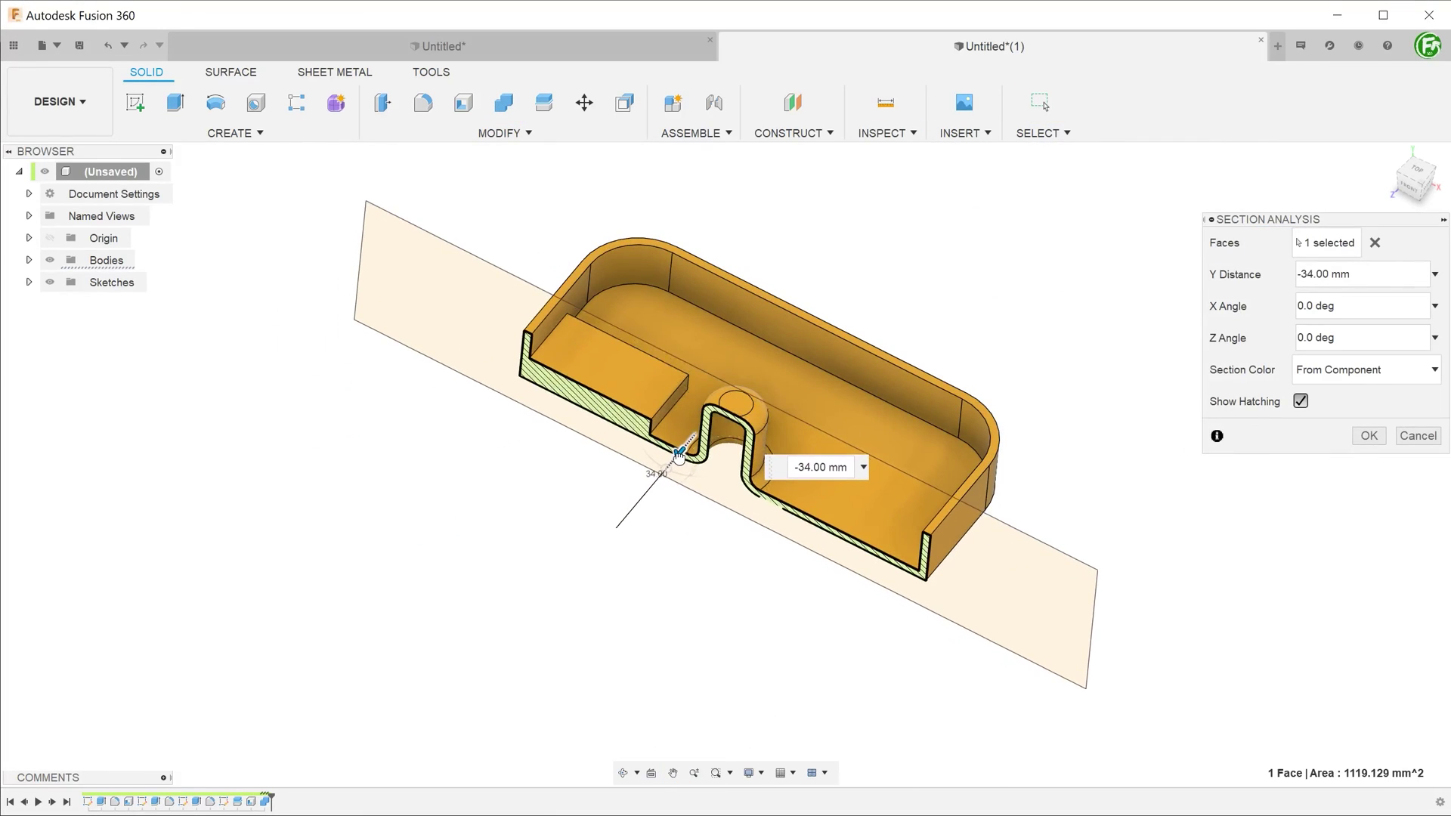
shift+middle_drag(664, 599, 898, 567)
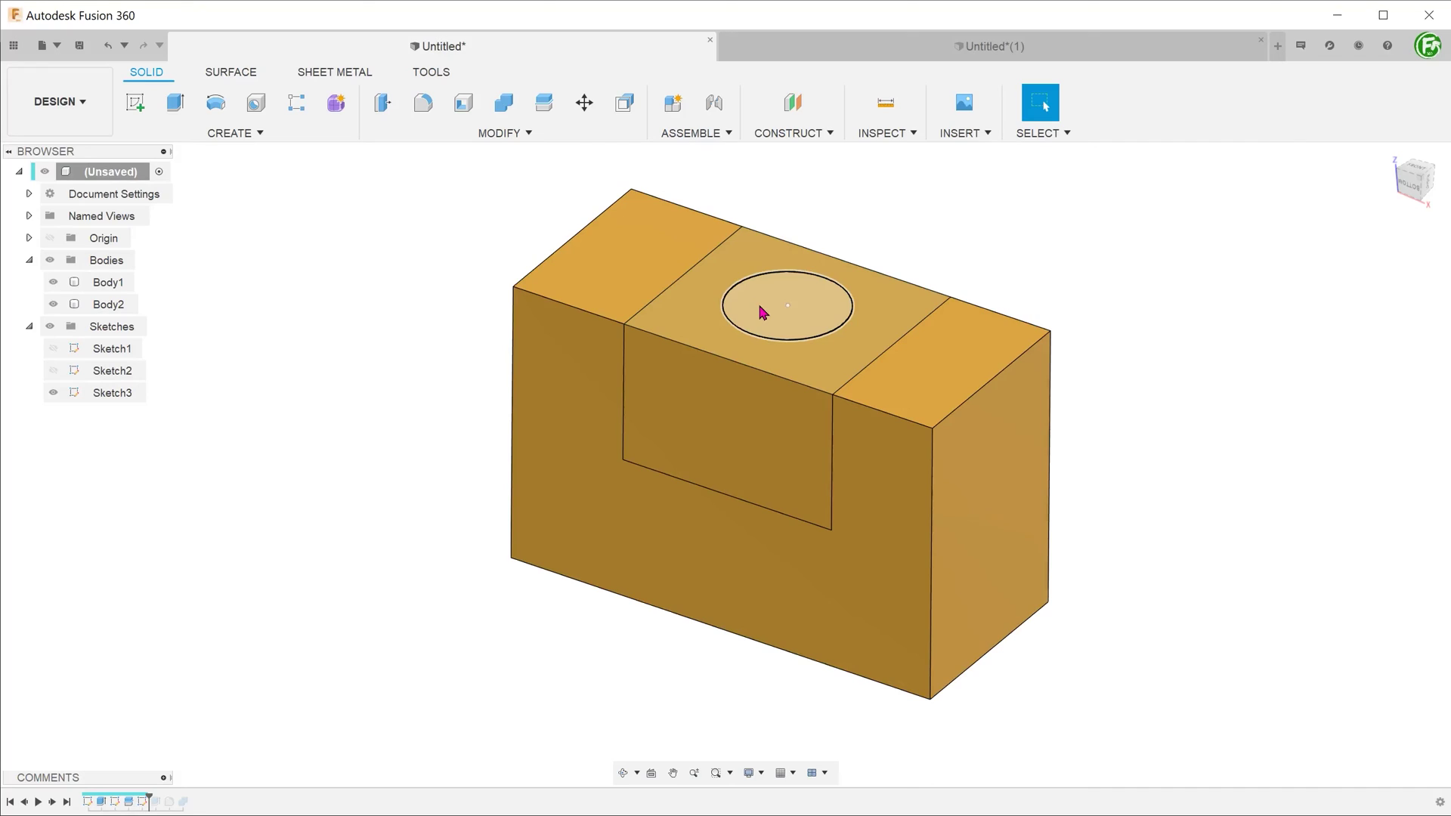
Extrude the circle on the block's top face -92 mm as a cut, excluding Body1 so only Body2 is cut
click(761, 312)
key(e)
drag(786, 306, 744, 654)
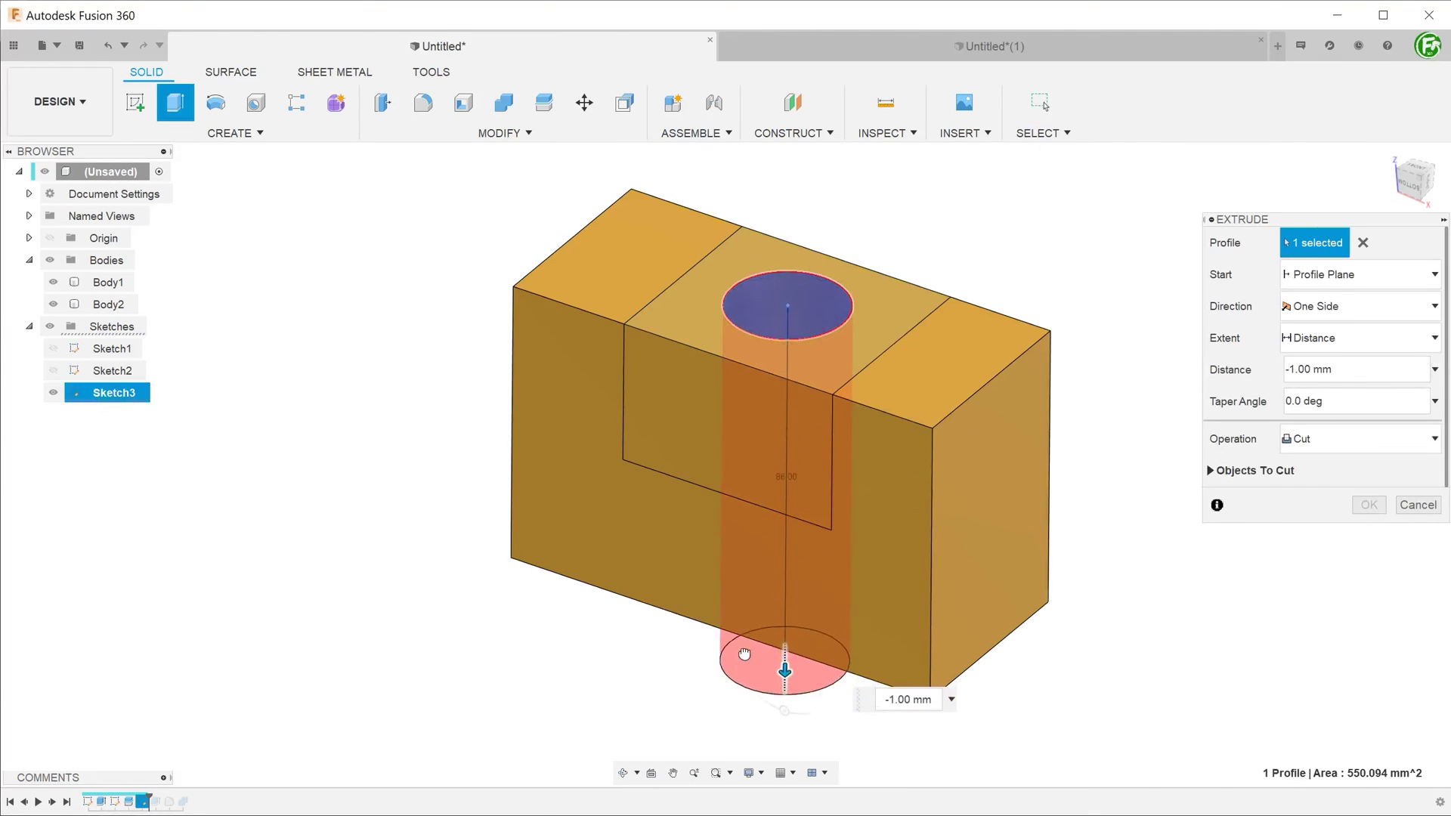
click(1212, 470)
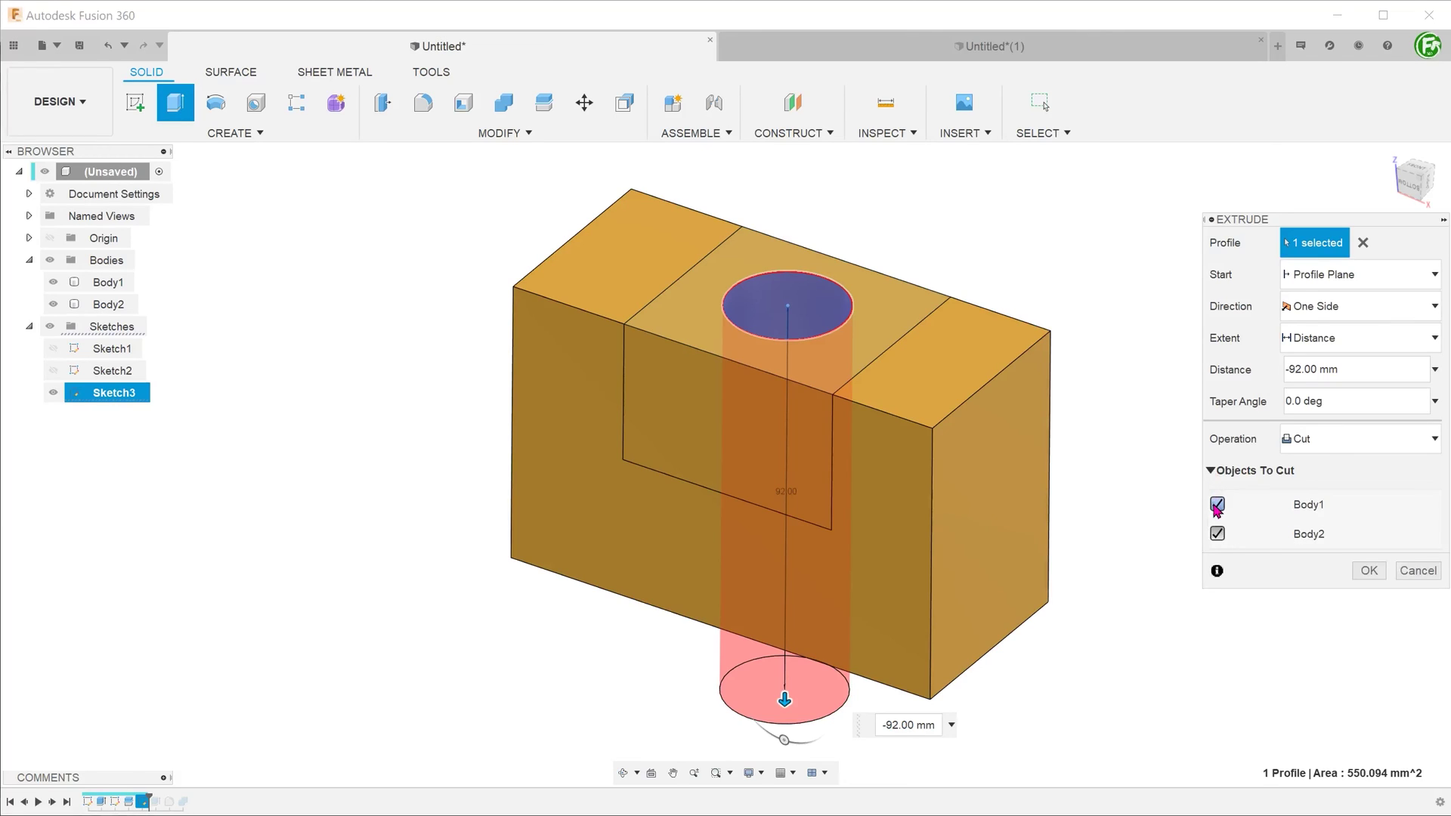
click(1216, 505)
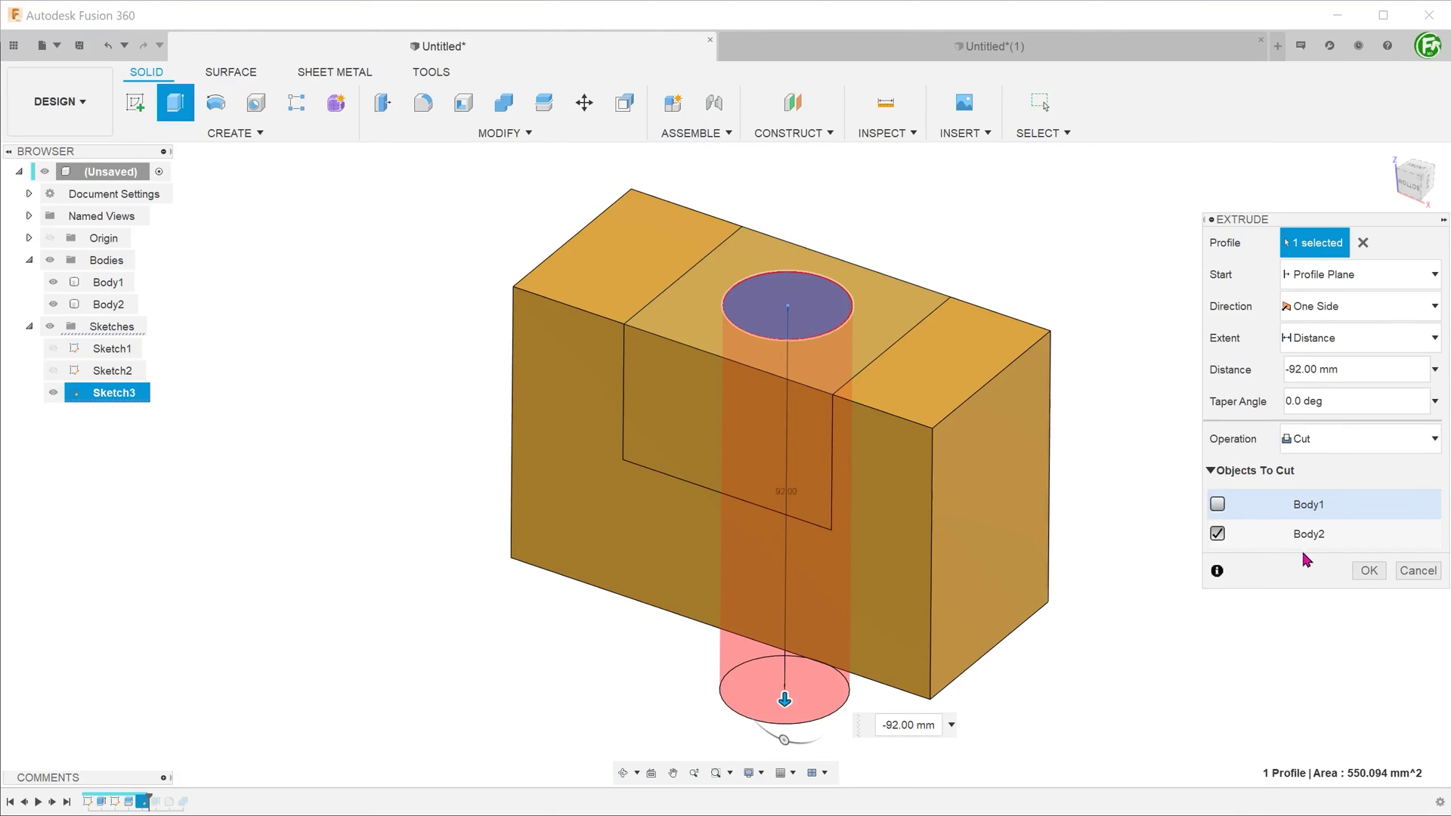
click(1366, 572)
Hide Body1 and Sketch3 to examine the hole in Body2, and show Body1 again
click(53, 284)
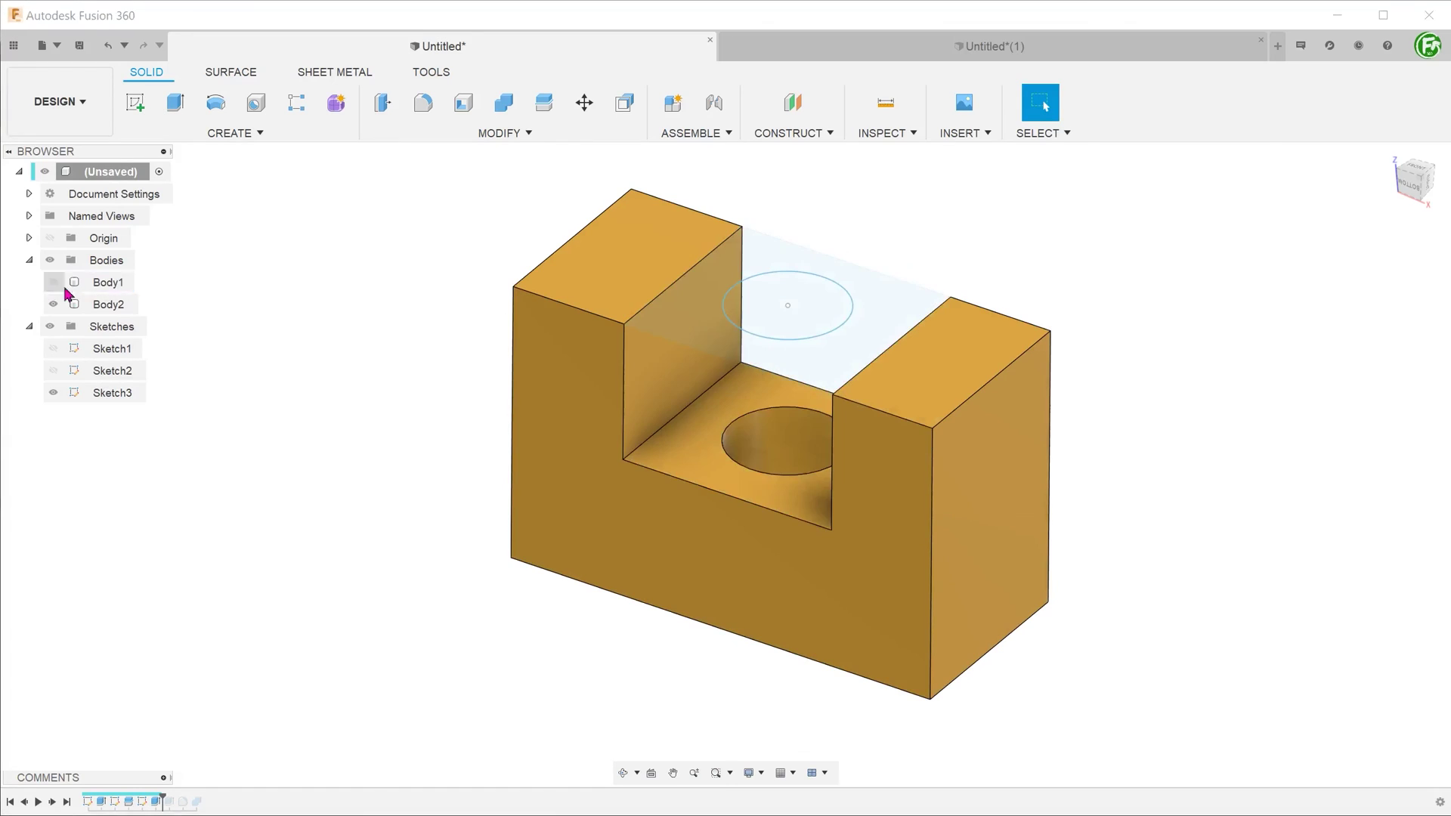
shift+middle_drag(318, 399, 320, 402)
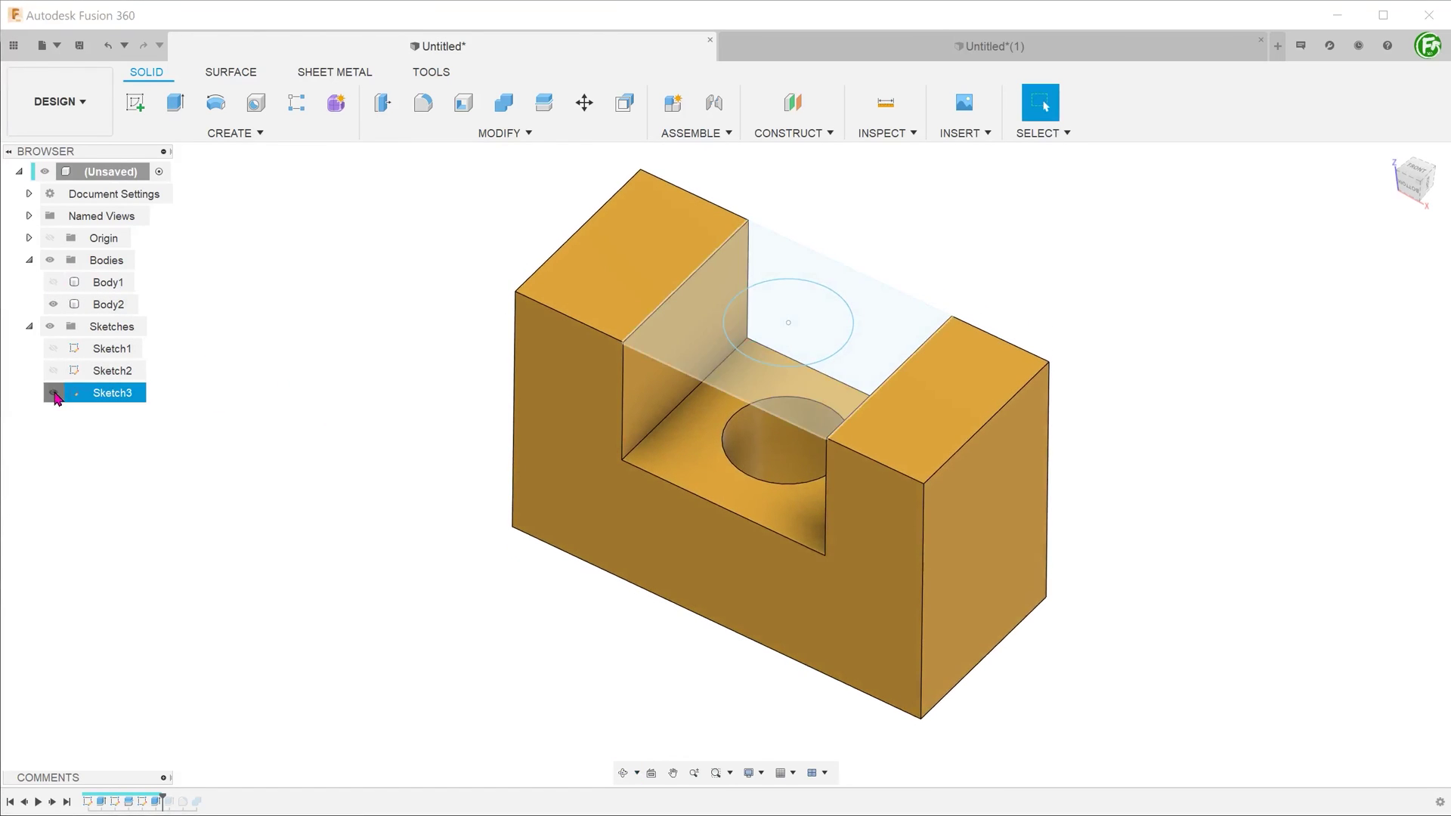
click(53, 392)
mouse_move(415, 501)
shift+middle_down()
mouse_move(392, 511)
mouse_move(395, 472)
shift+middle_up()
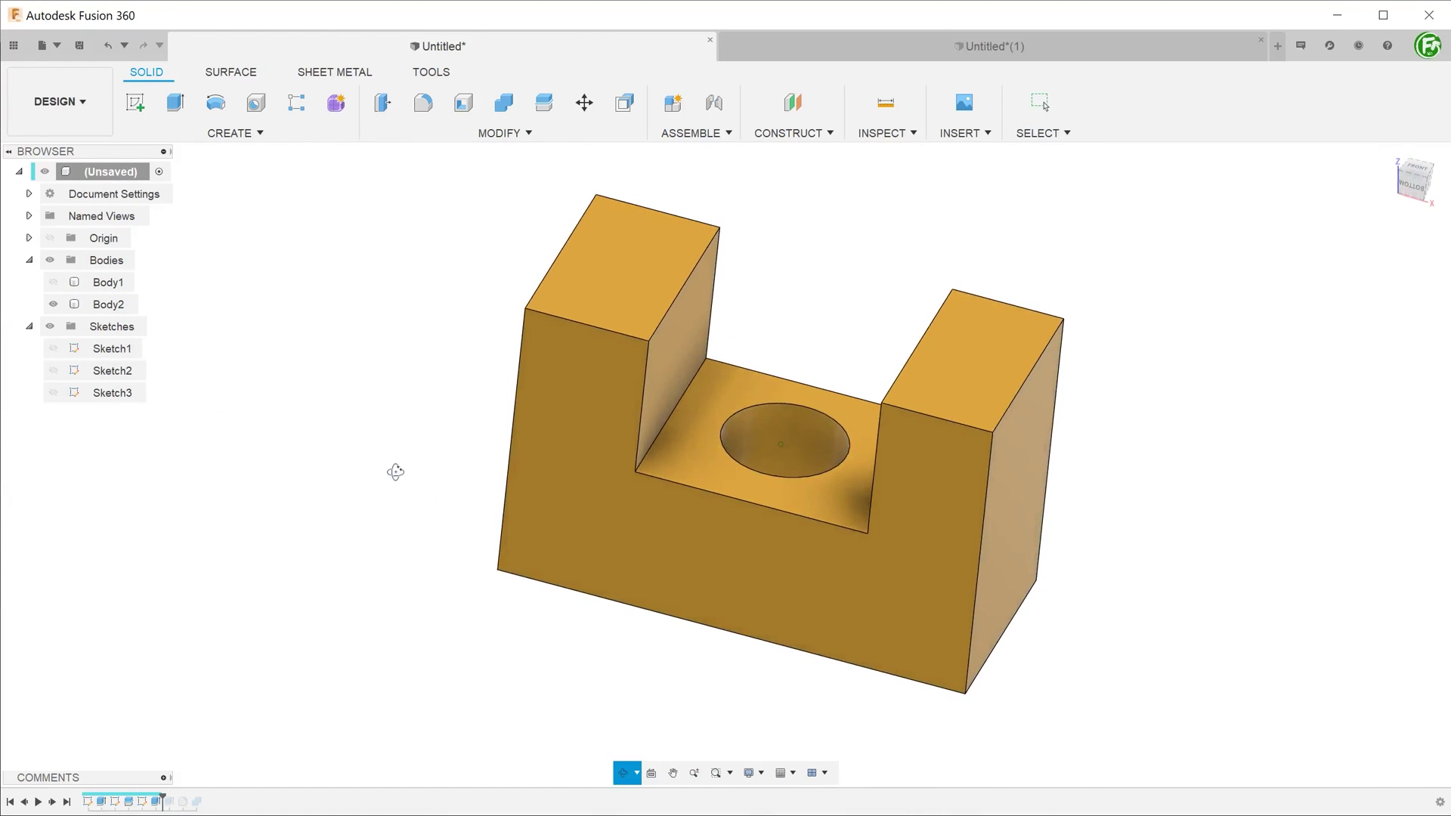
click(53, 282)
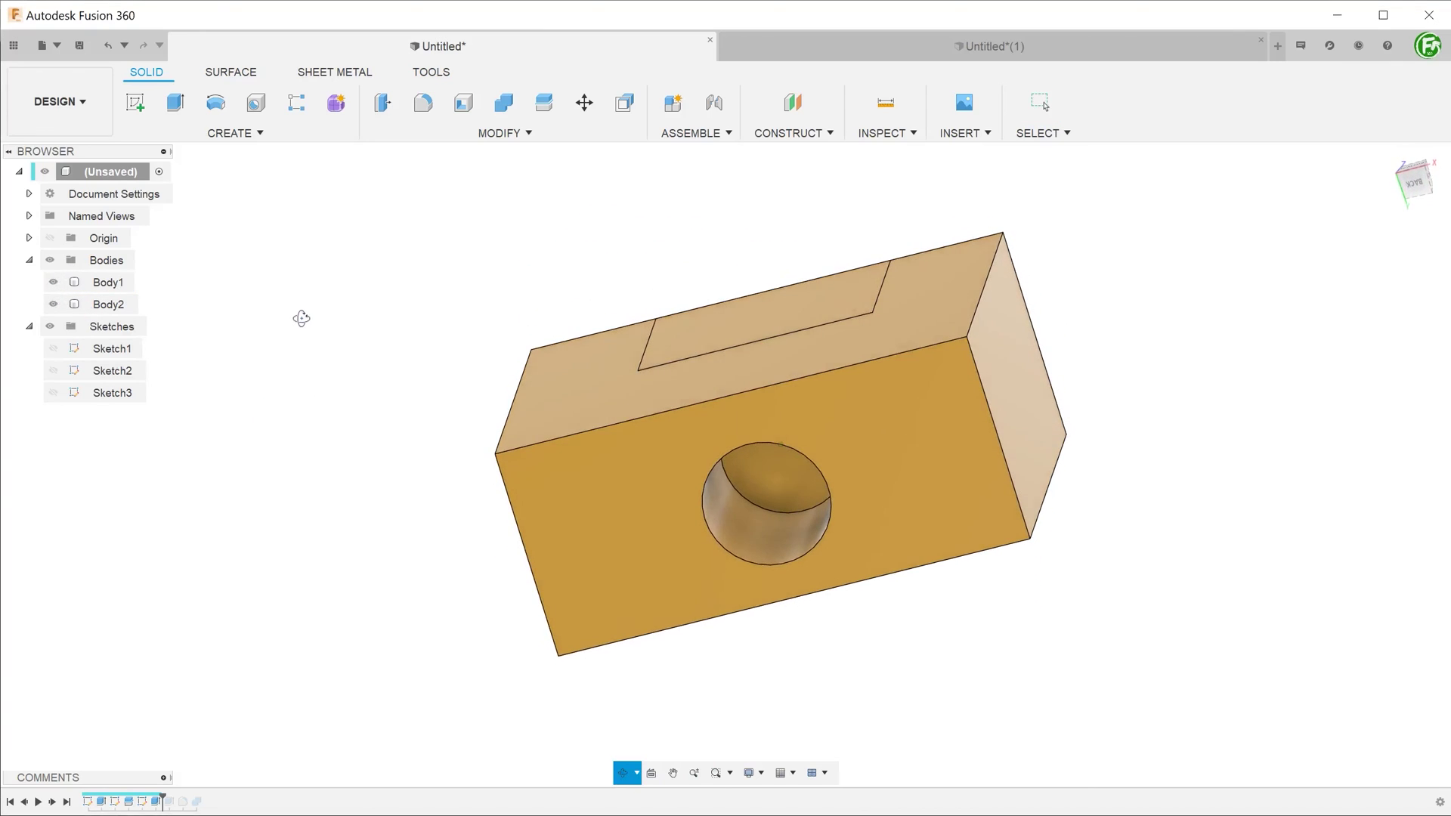